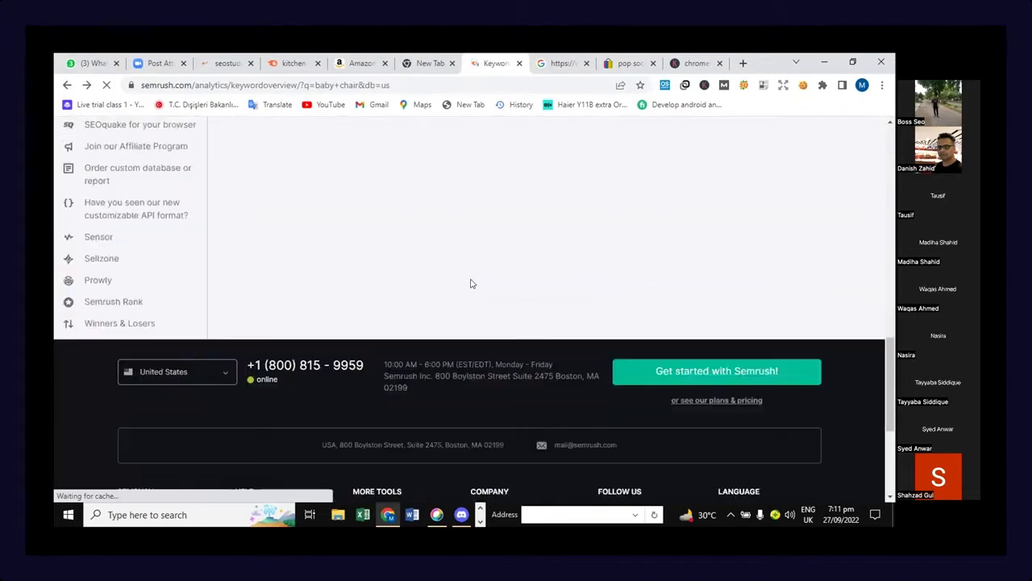
Step: Open the target.com infant chair result from the SERP Analysis for "baby chair" in a new tab
scroll(471, 283, "up", 10)
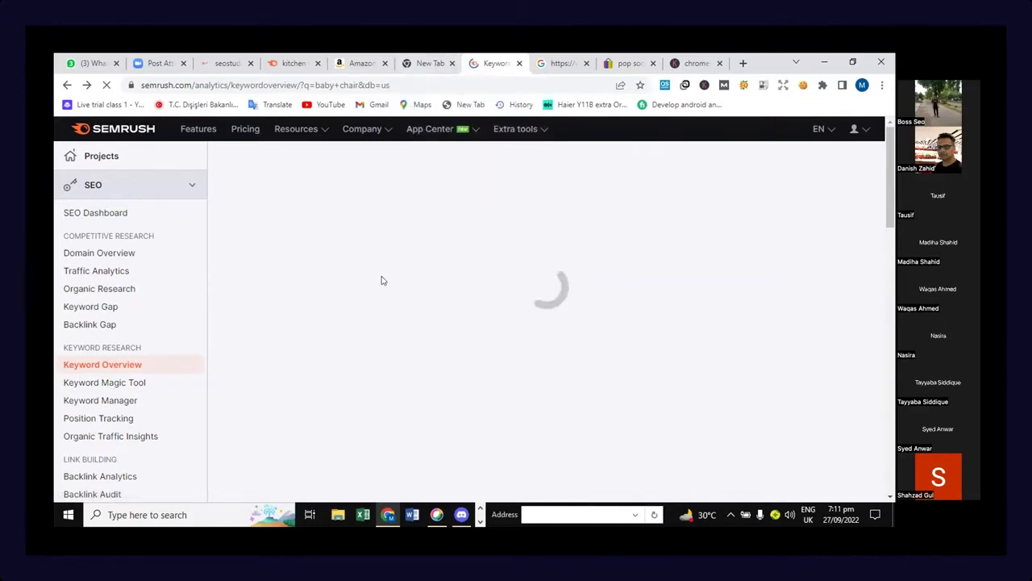
scroll(387, 290, "down", 20)
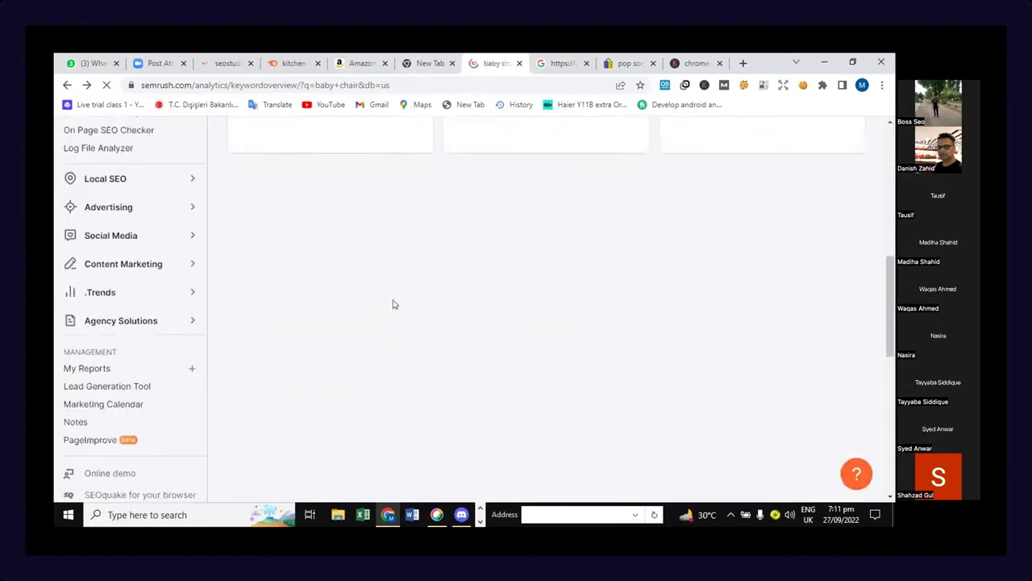
scroll(417, 314, "up", 15)
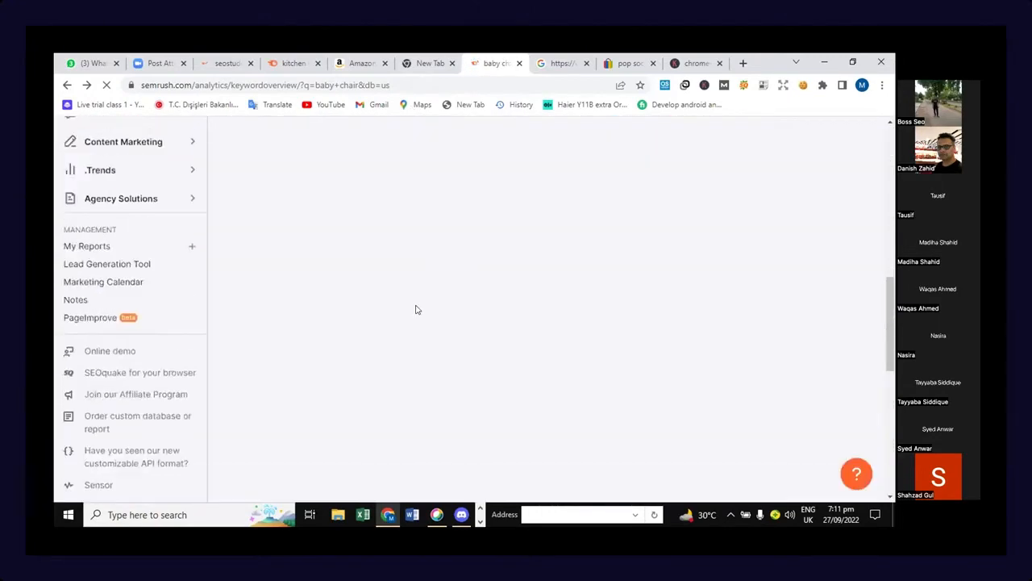
scroll(417, 309, "down", 2)
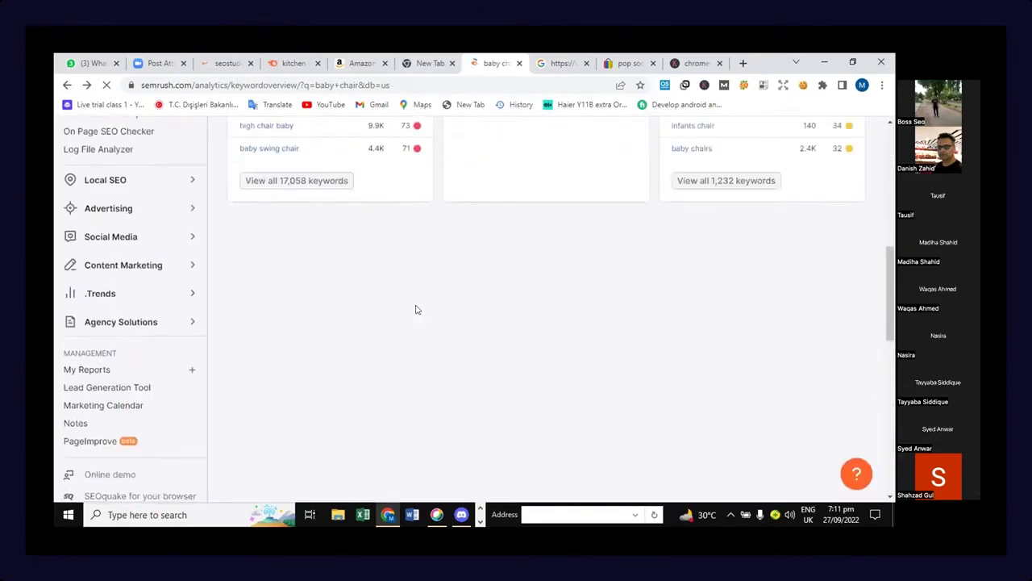
scroll(442, 290, "down", 1)
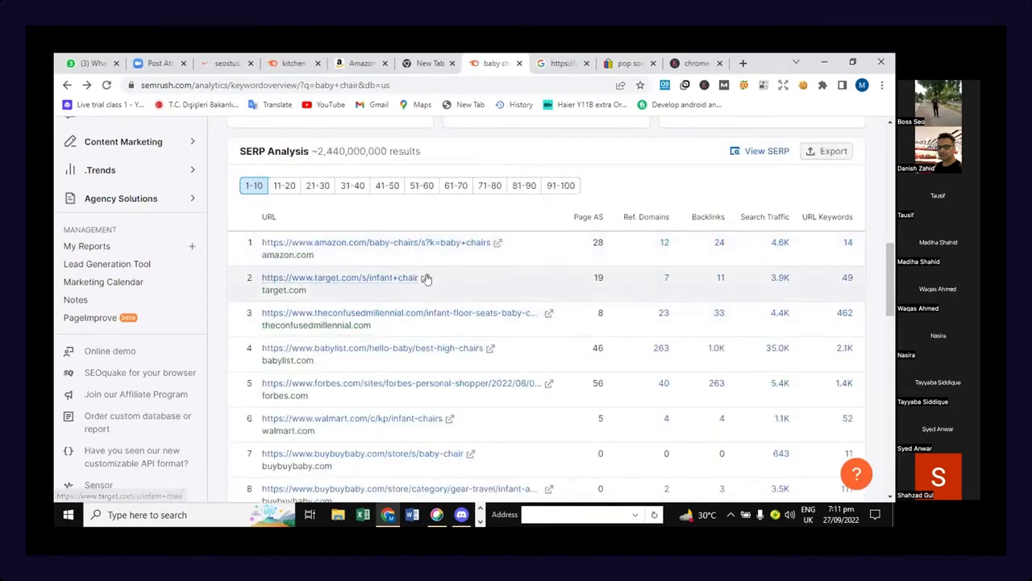
right_click(427, 278)
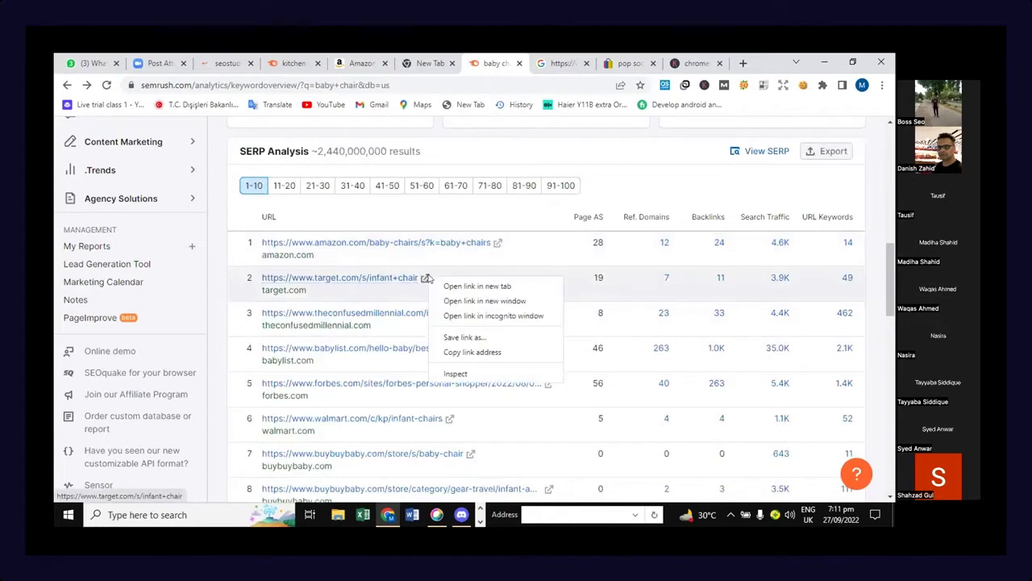
left_click(476, 286)
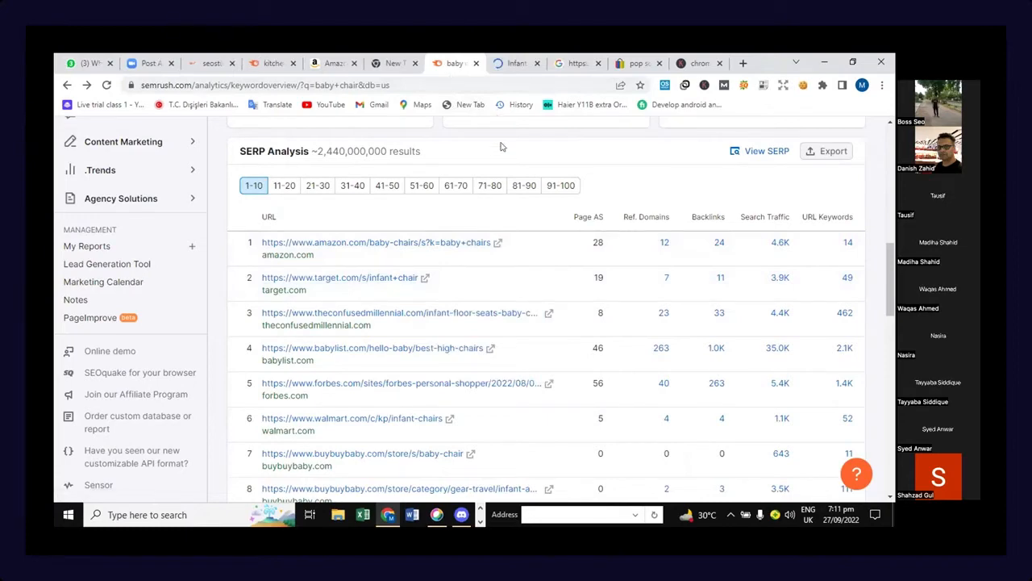
Step: Examine the "baby chair" keyword overview, including its volume, difficulty, intent, keyword ideas and ranking pages
scroll(503, 145, "down", 2)
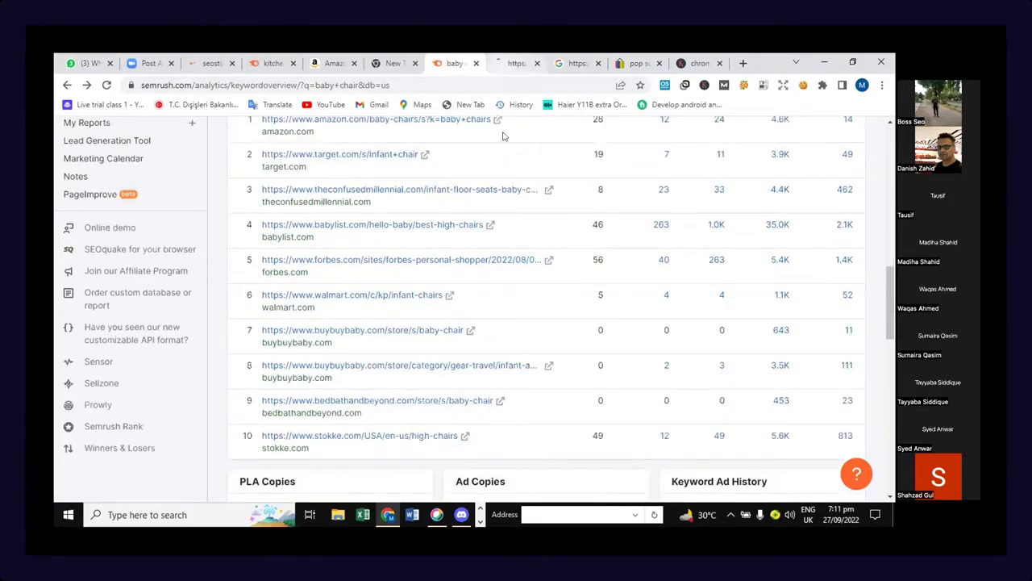
scroll(508, 161, "down", 2)
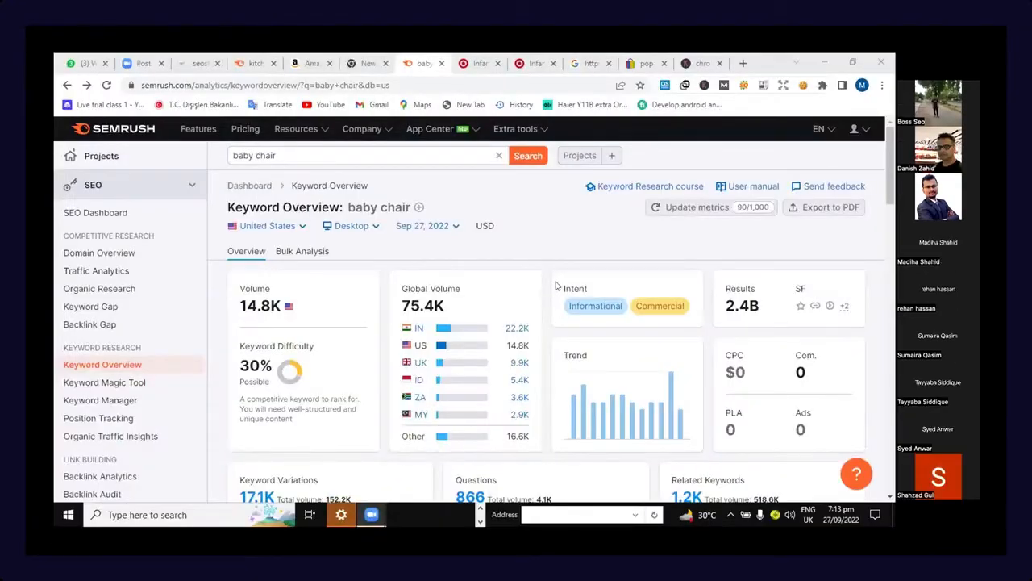
scroll(570, 274, "down", 1)
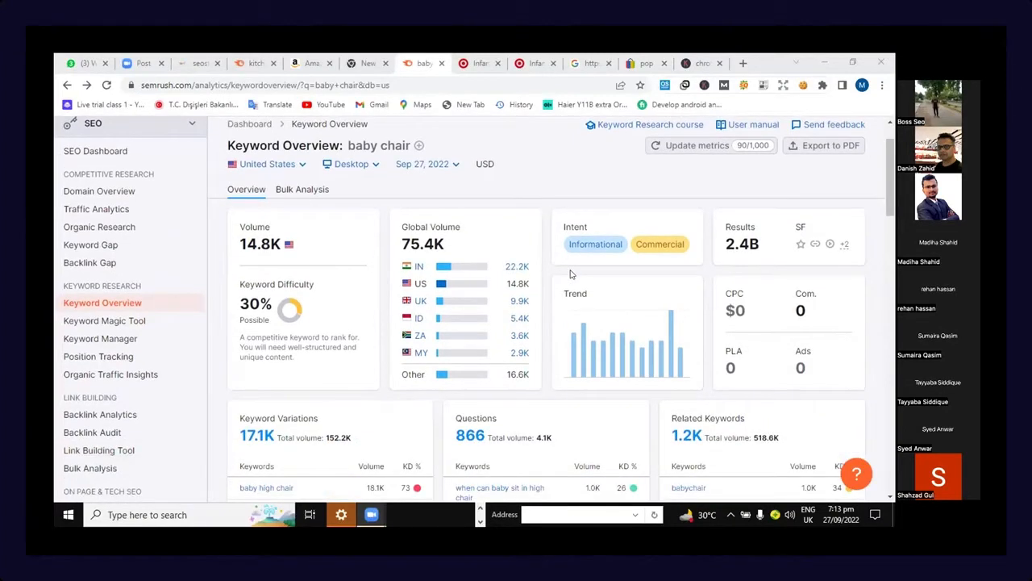
scroll(570, 274, "up", 1)
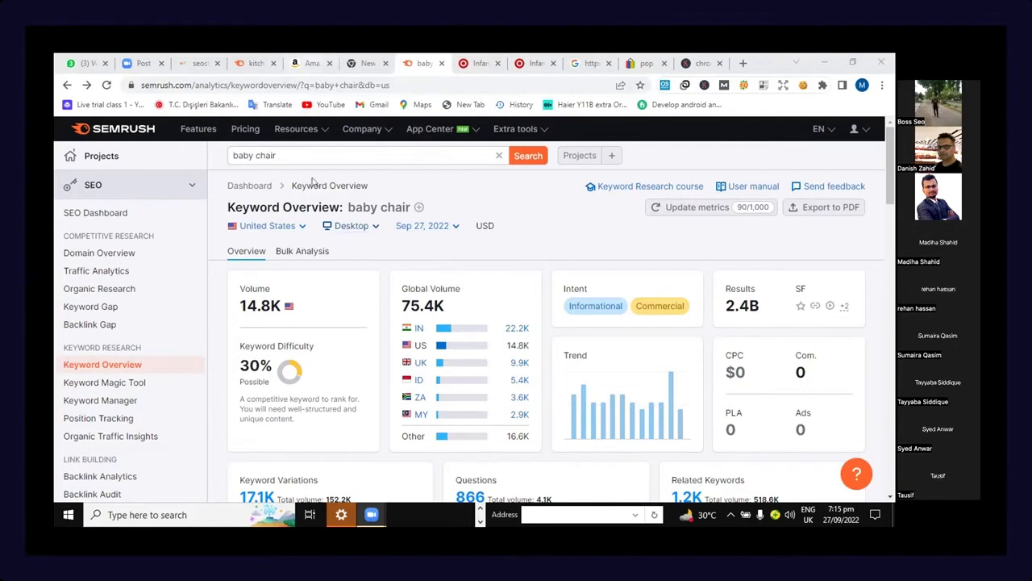
scroll(323, 234, "down", 3)
scroll(327, 240, "down", 1)
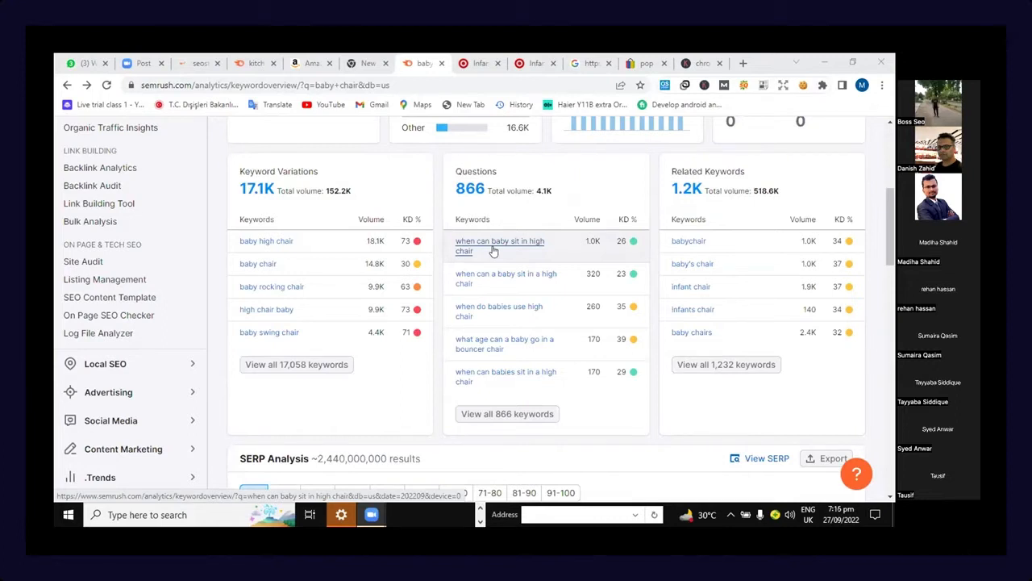
scroll(493, 250, "up", 4)
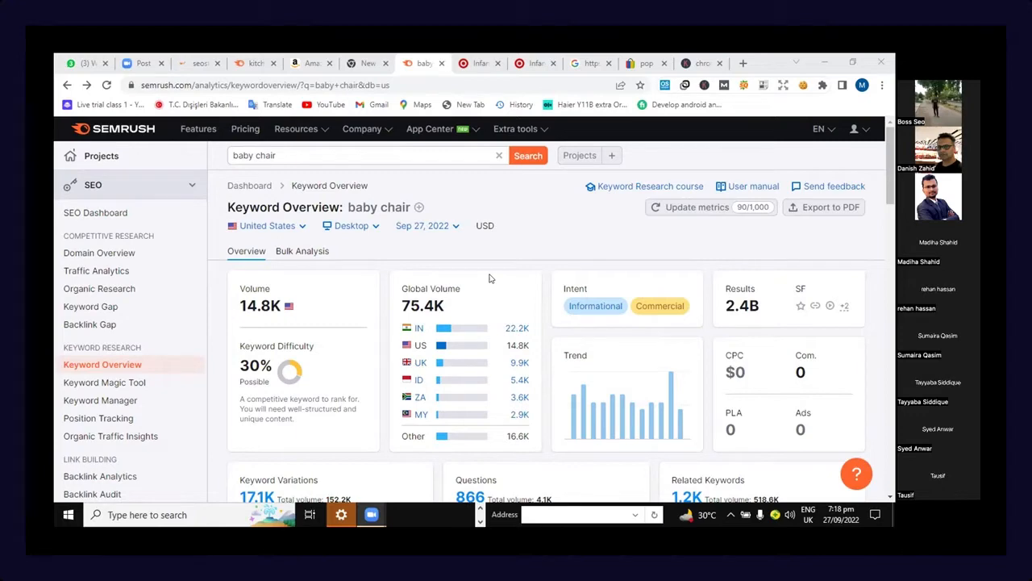
scroll(507, 292, "down", 2)
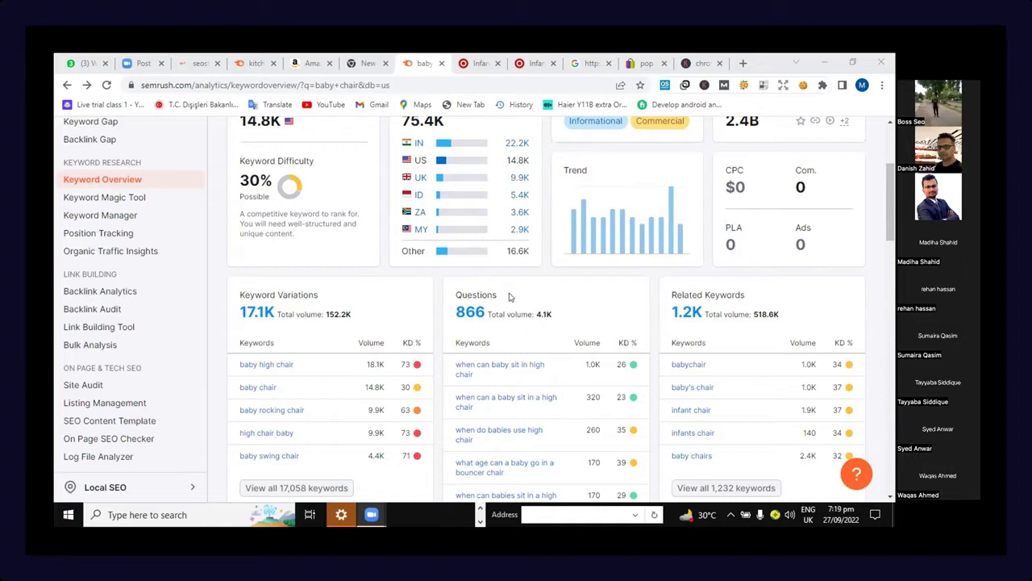
scroll(578, 356, "down", 2)
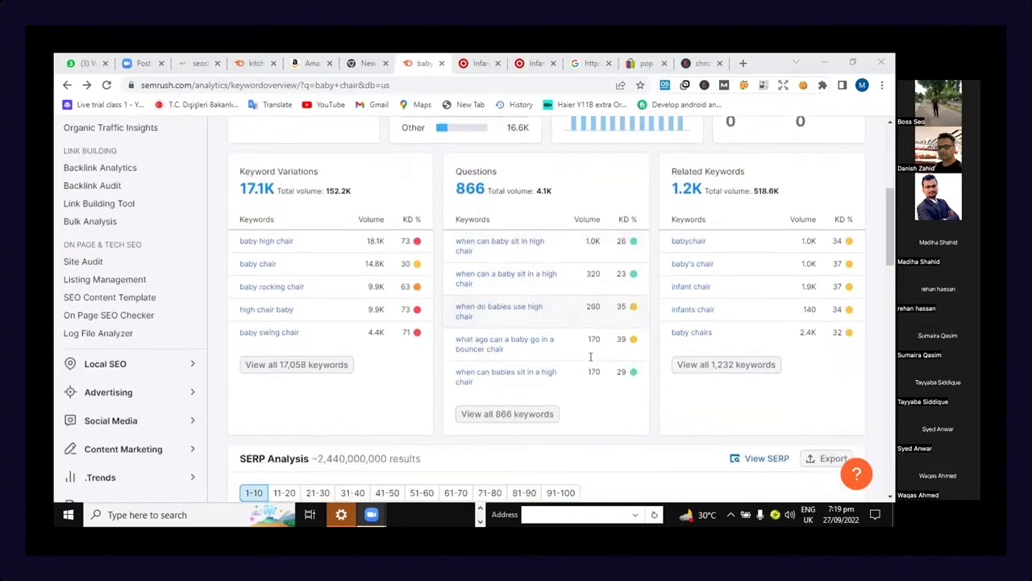
scroll(591, 360, "down", 1)
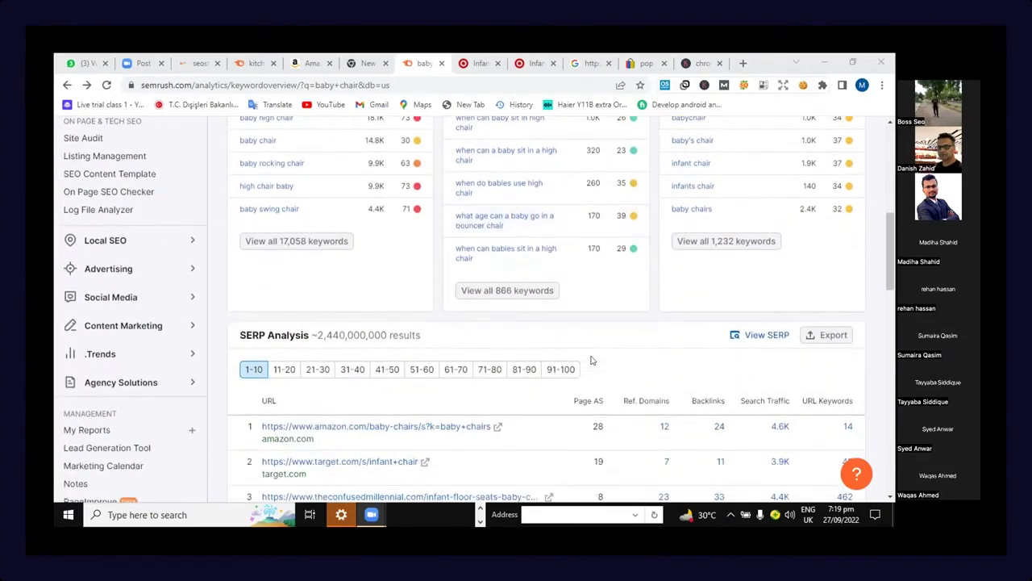
Step: Open the full list of related keywords for "baby chair"
scroll(591, 360, "up", 1)
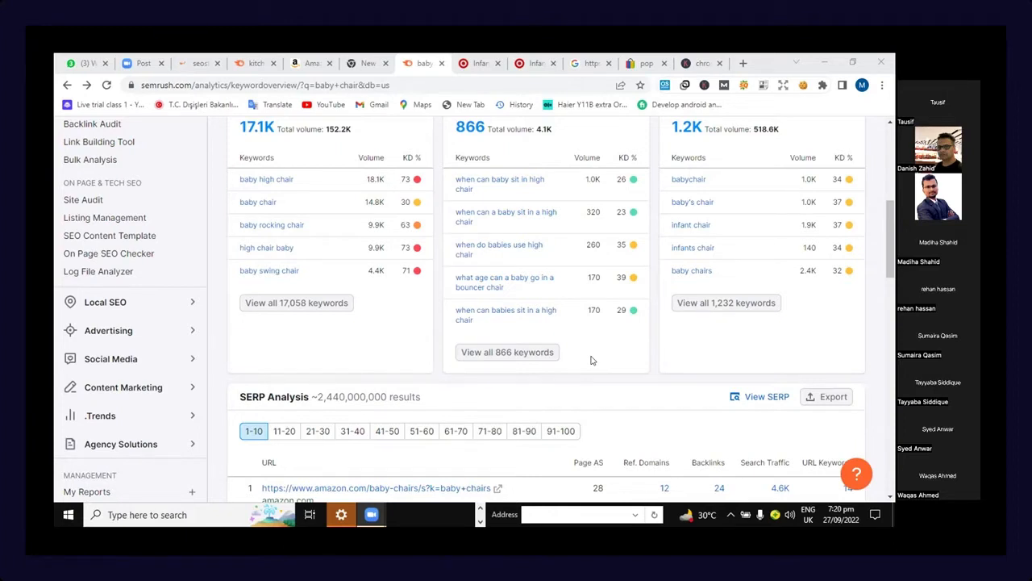
scroll(749, 357, "up", 2)
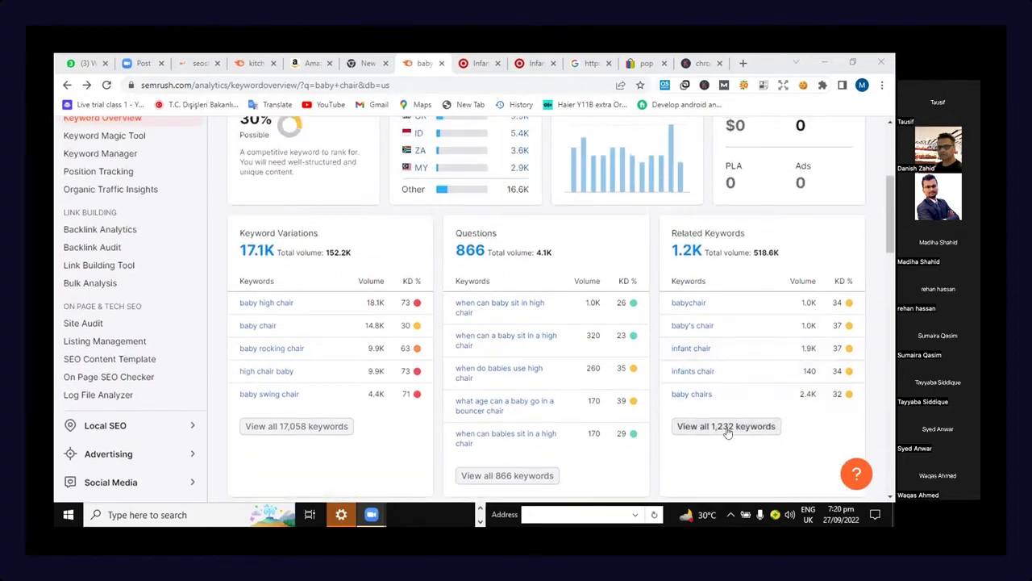
left_click(726, 432)
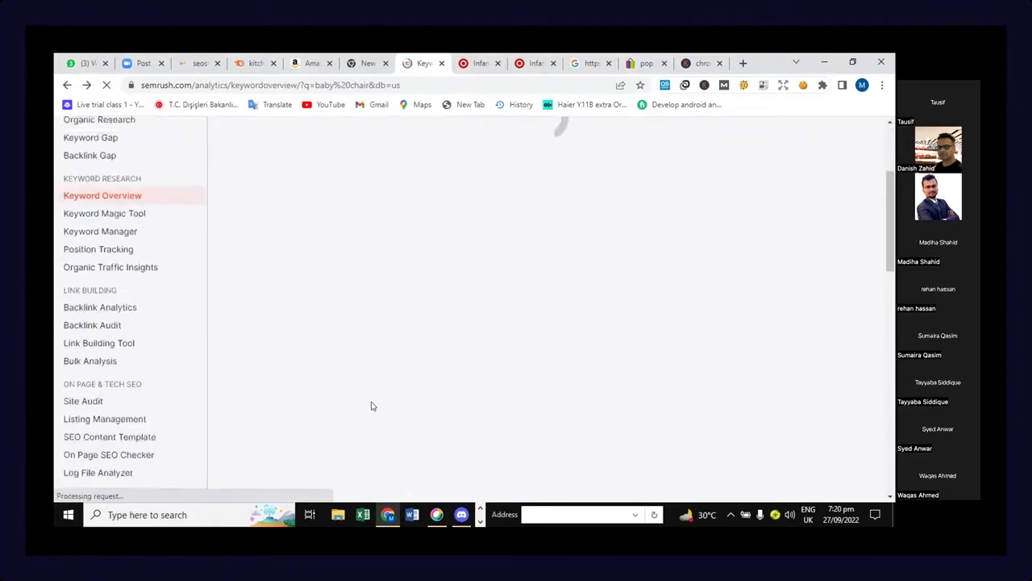
Step: Open the full list of keyword variations for "baby chair" and show only the "high" group
scroll(370, 406, "down", 2)
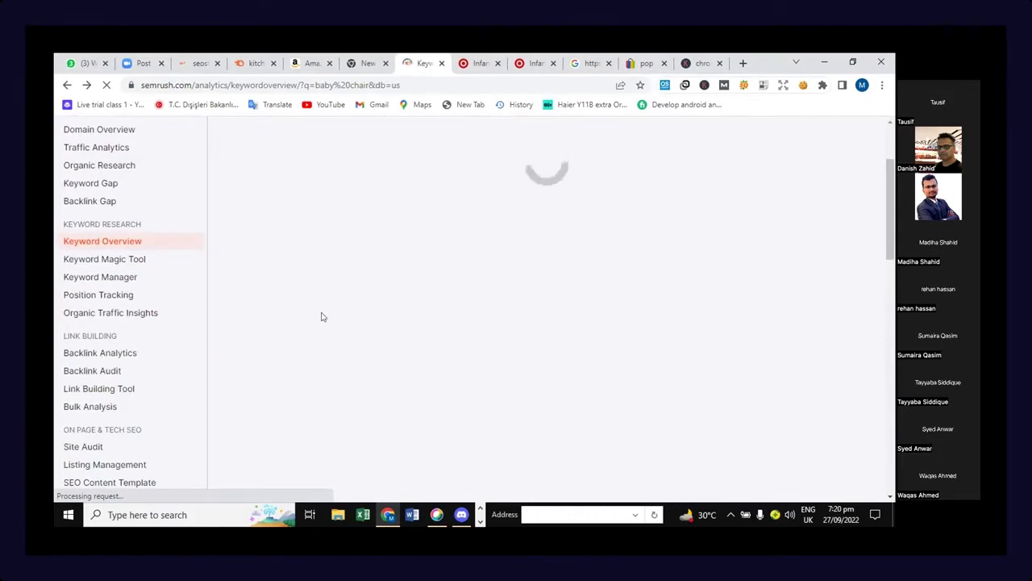
scroll(332, 295, "down", 1)
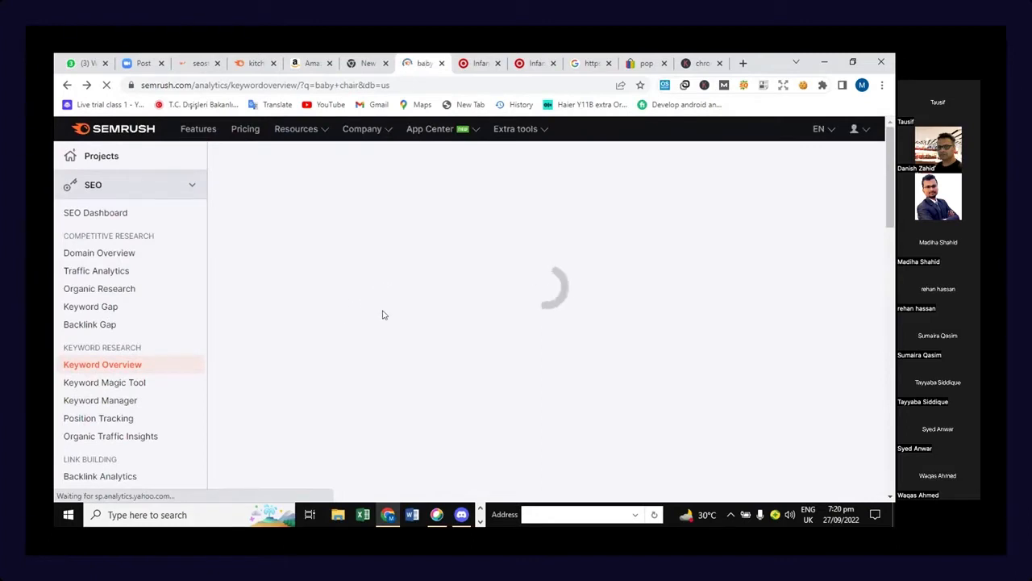
scroll(405, 364, "down", 5)
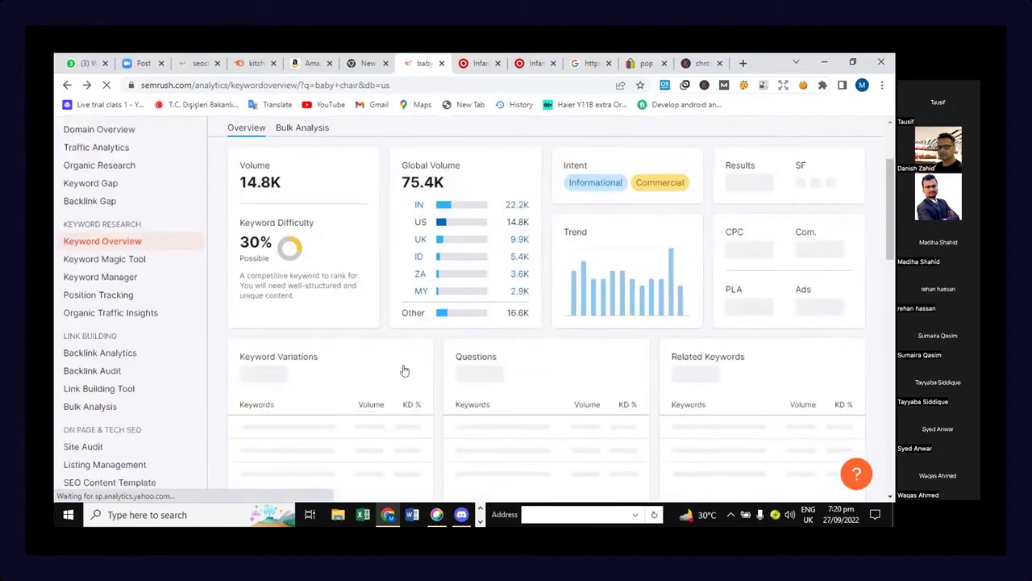
scroll(322, 363, "up", 2)
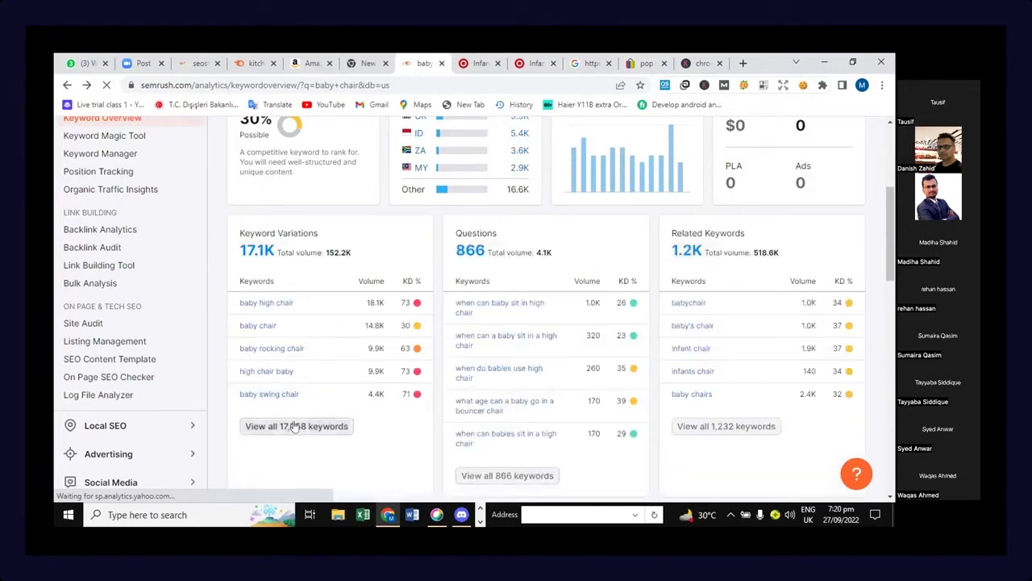
left_click(294, 426)
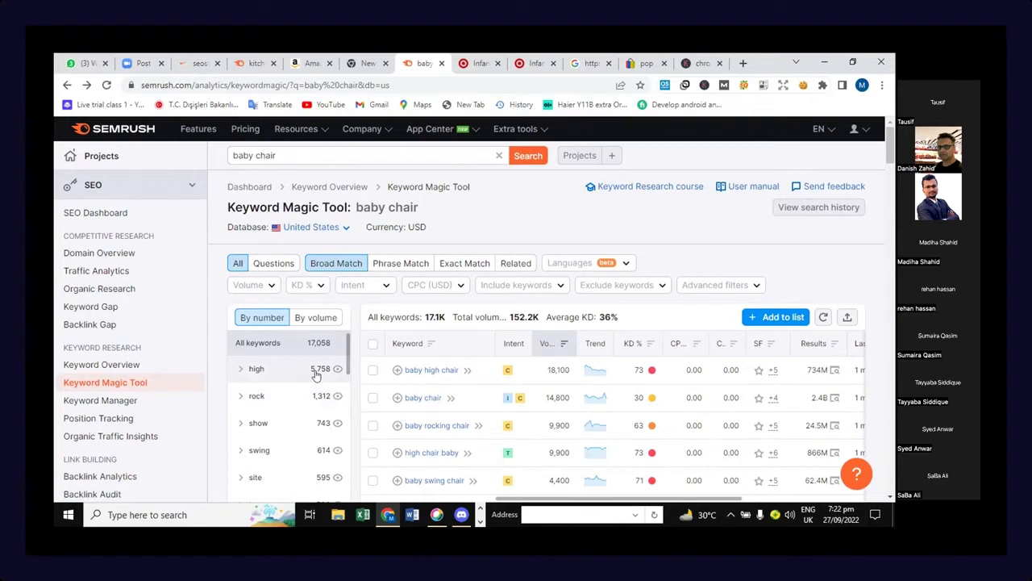
left_click(316, 373)
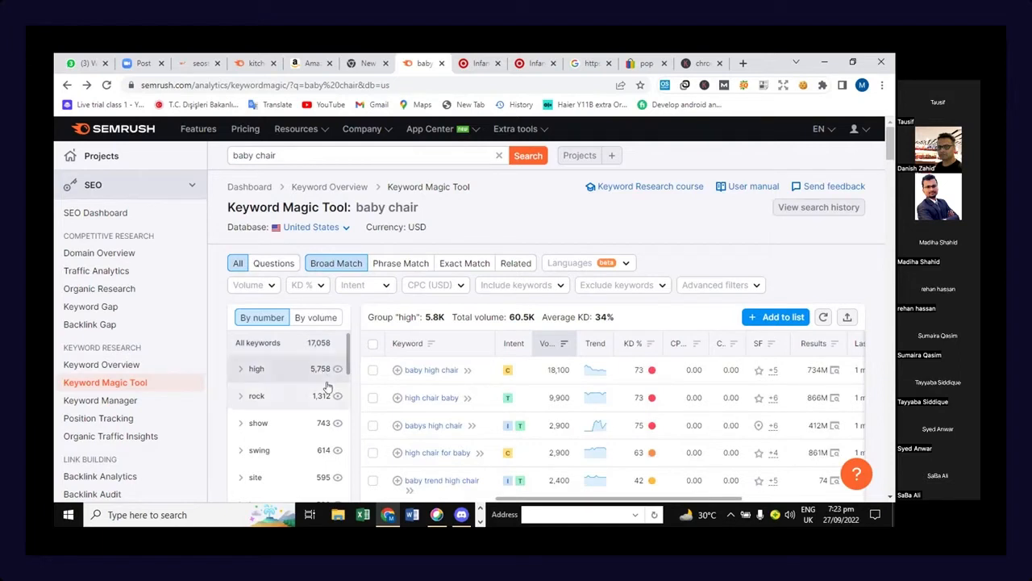
Step: Filter the keyword variations with a custom keyword difficulty range up to 30%
left_click(316, 286)
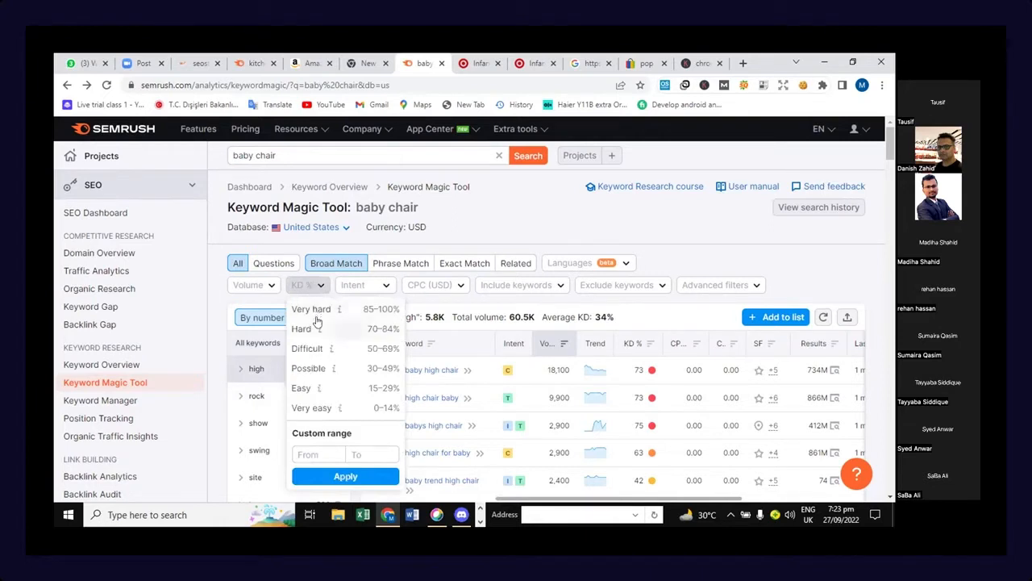
left_click(319, 450)
type("2")
key("BackSpace")
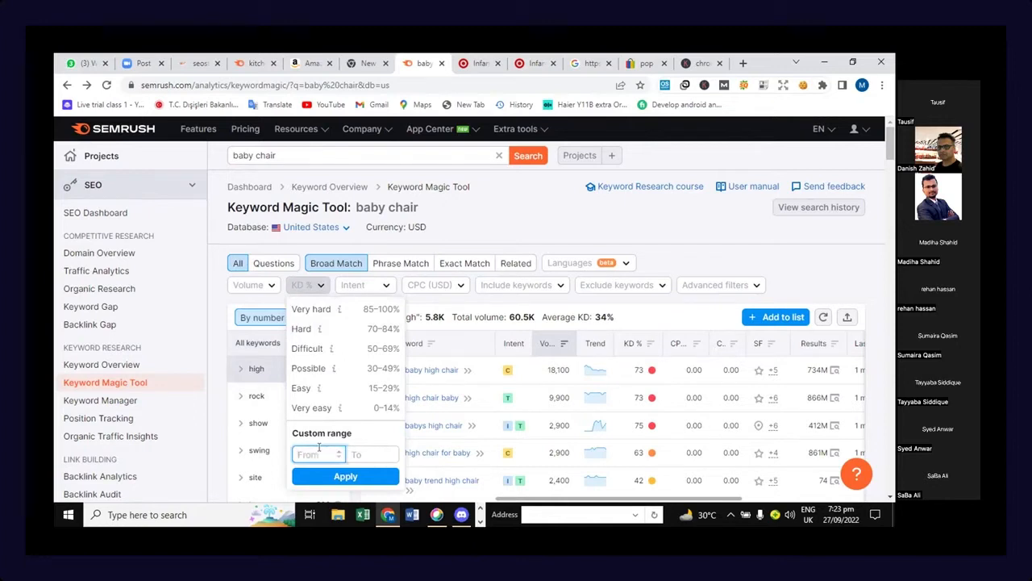
left_click(363, 455)
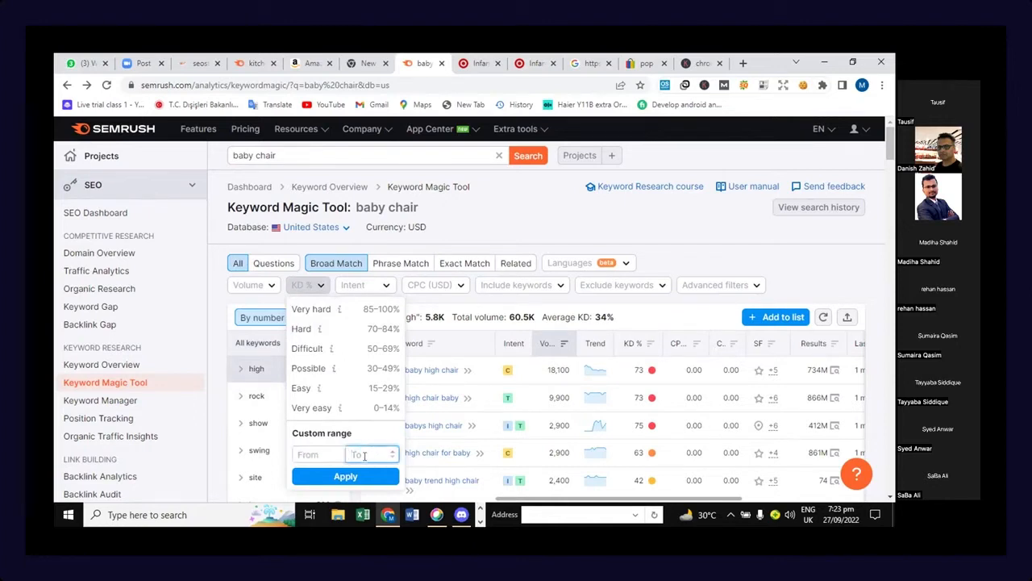
type("30")
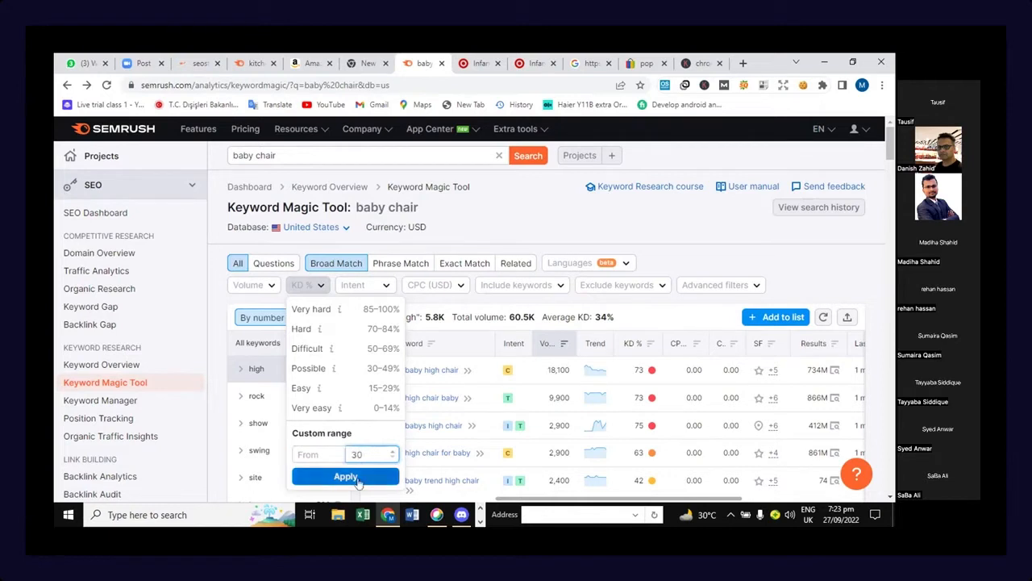
left_click(357, 477)
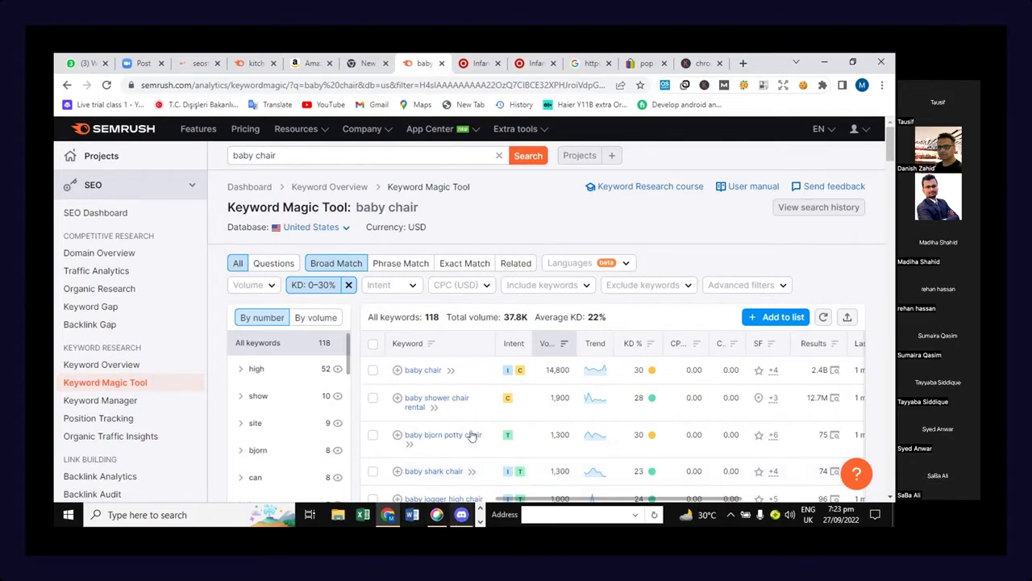
Step: Browse the keyword groups of the difficulty-filtered "baby chair" list for terms worth excluding
scroll(477, 395, "down", 1)
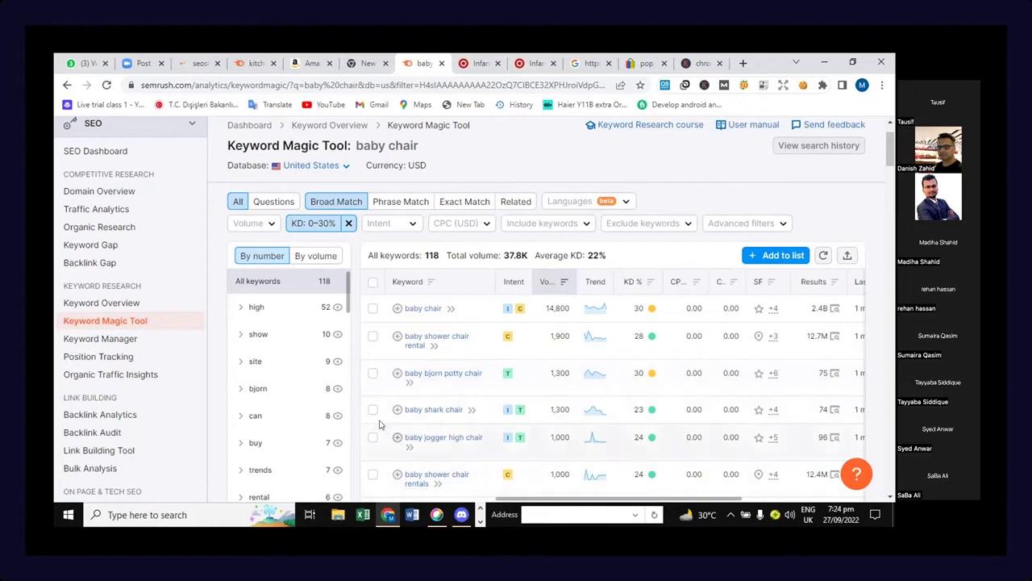
scroll(315, 425, "down", 4)
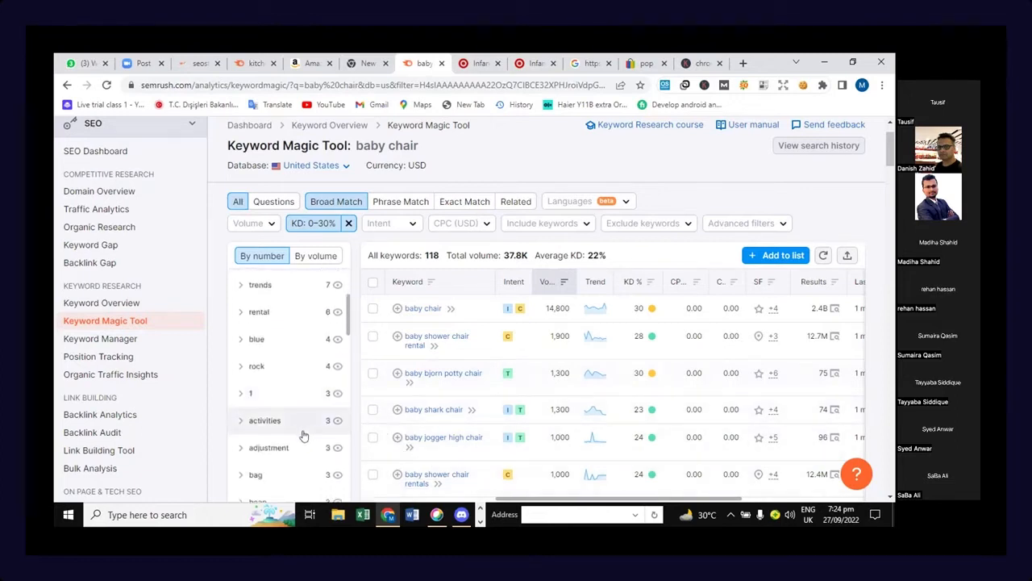
scroll(305, 433, "down", 2)
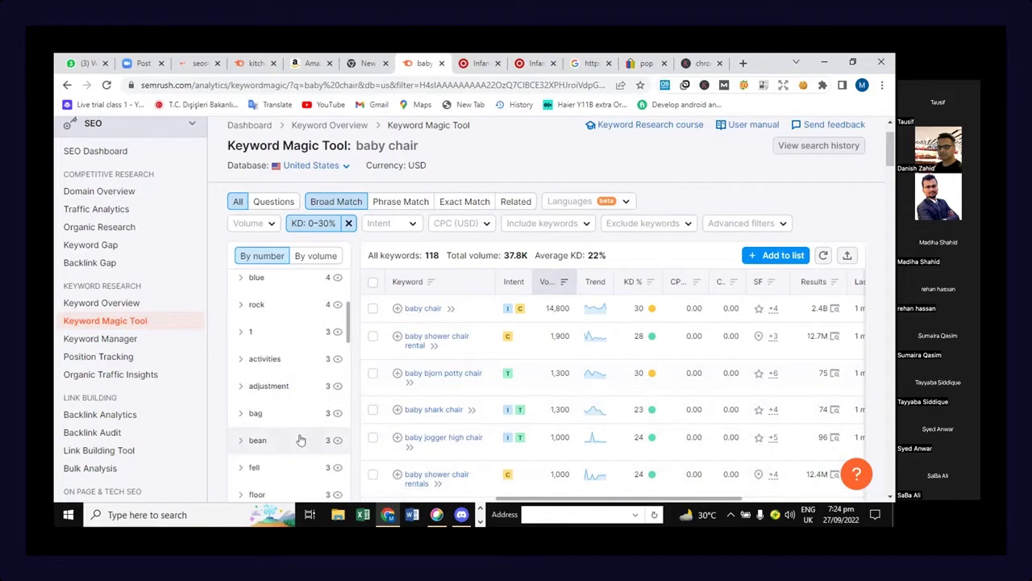
scroll(297, 445, "down", 5)
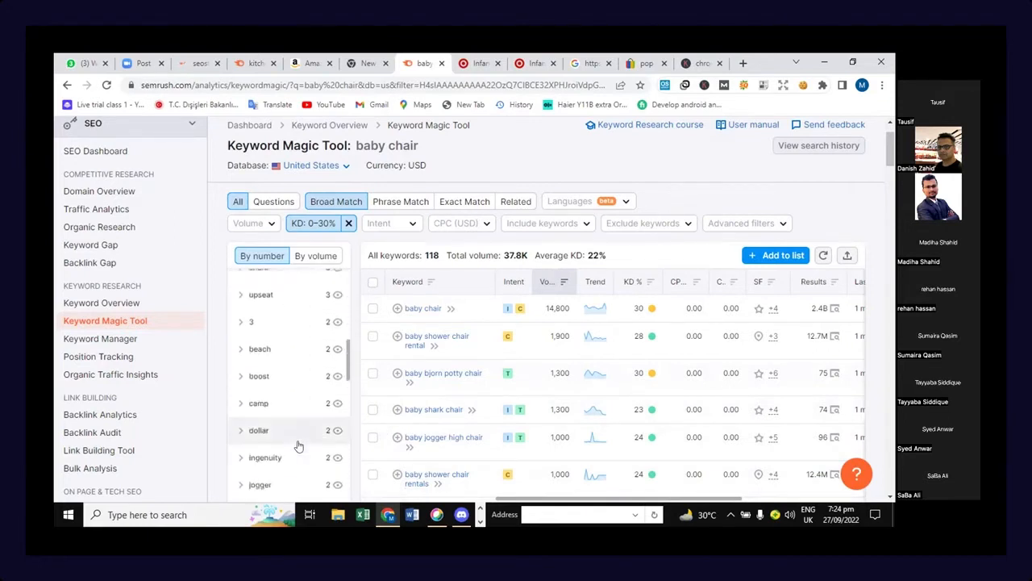
scroll(298, 445, "down", 3)
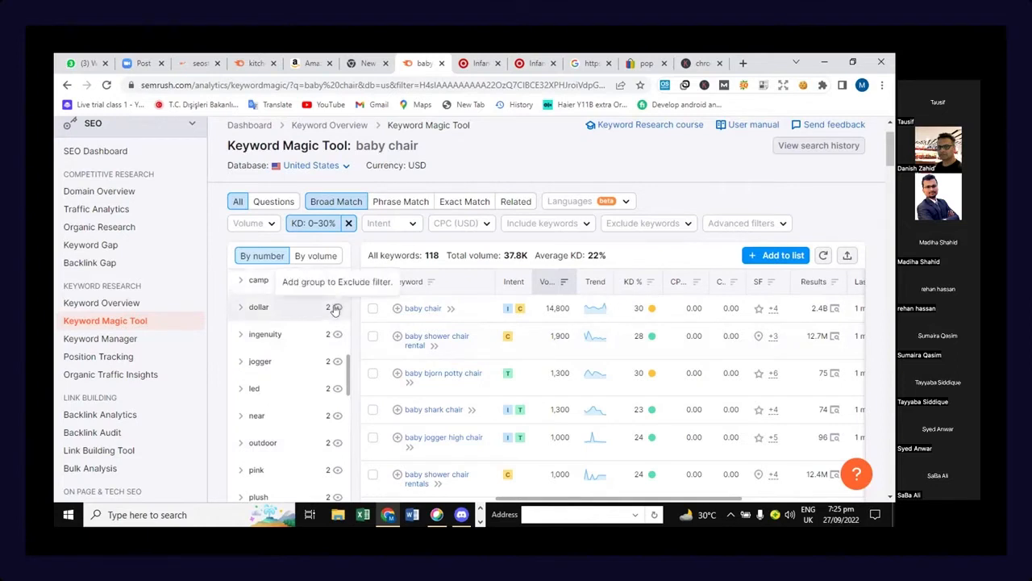
Step: Switch to Excel, create a blank workbook and enter "high" in cell A1
scroll(335, 311, "up", 10)
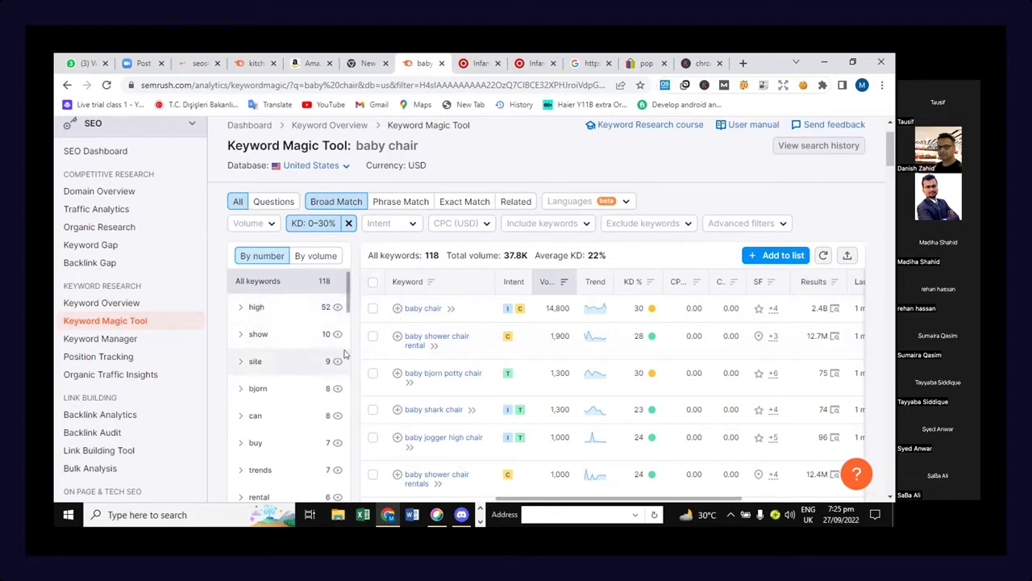
left_click(361, 517)
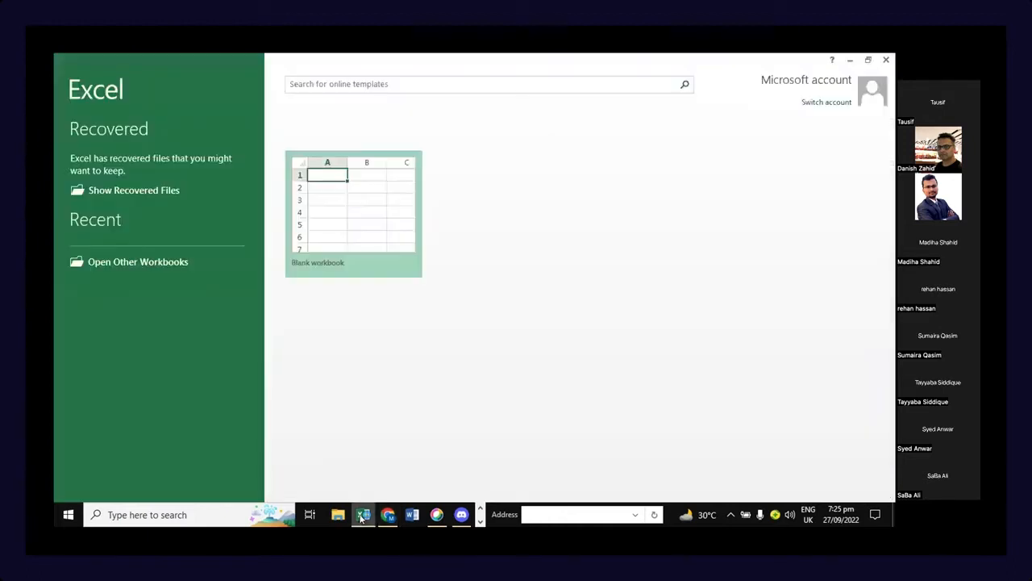
left_click(356, 208)
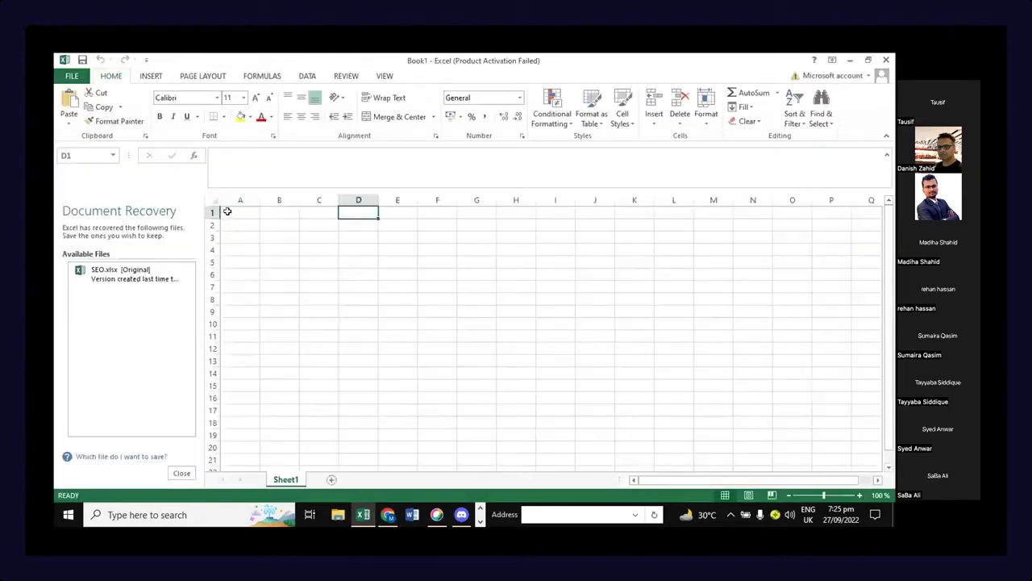
left_click(230, 213)
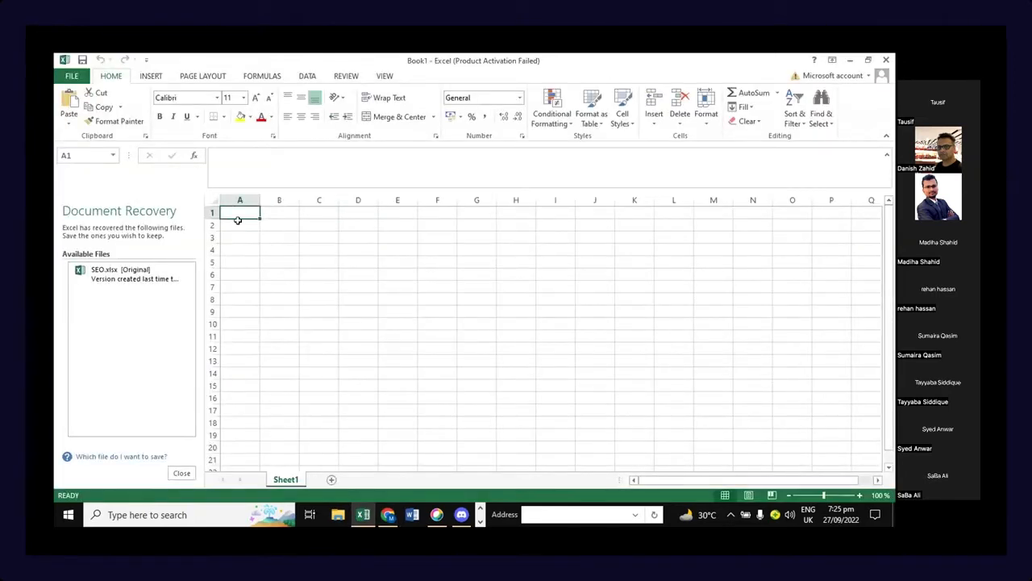
type("hi")
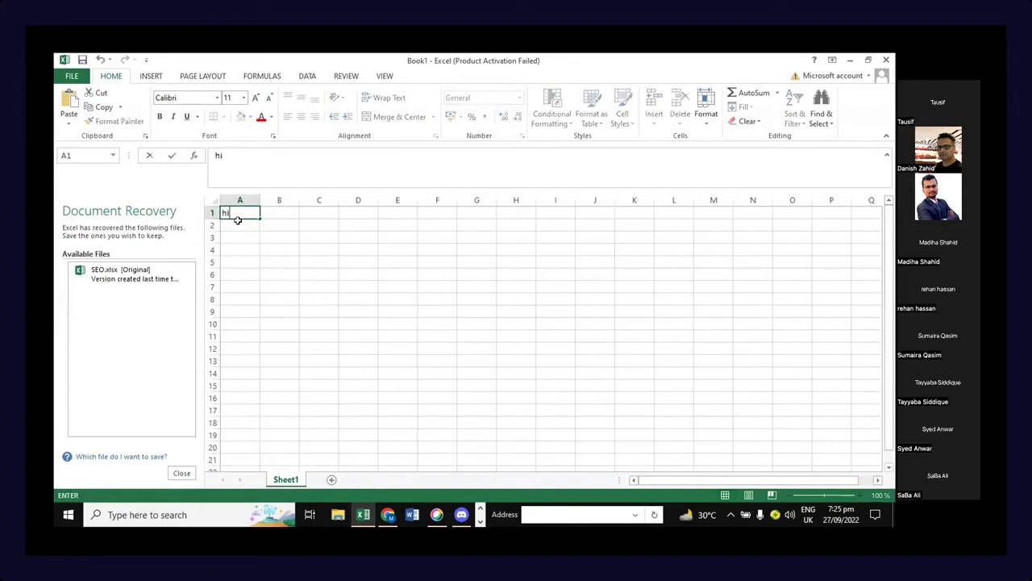
type("gh")
Step: Rename Sheet1 as "High", dismissing the Office activation and help windows
left_click(281, 479)
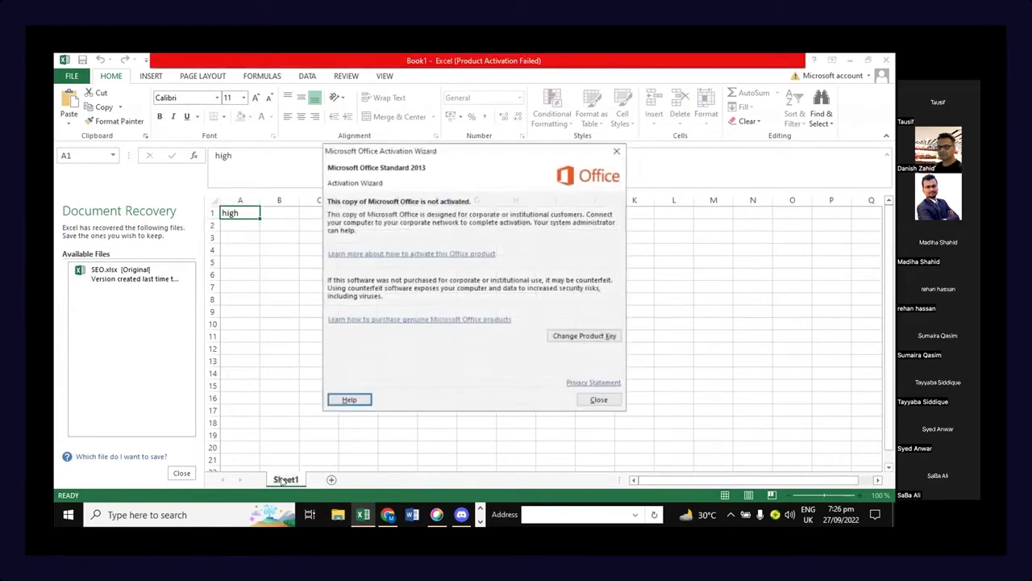
left_click(599, 400)
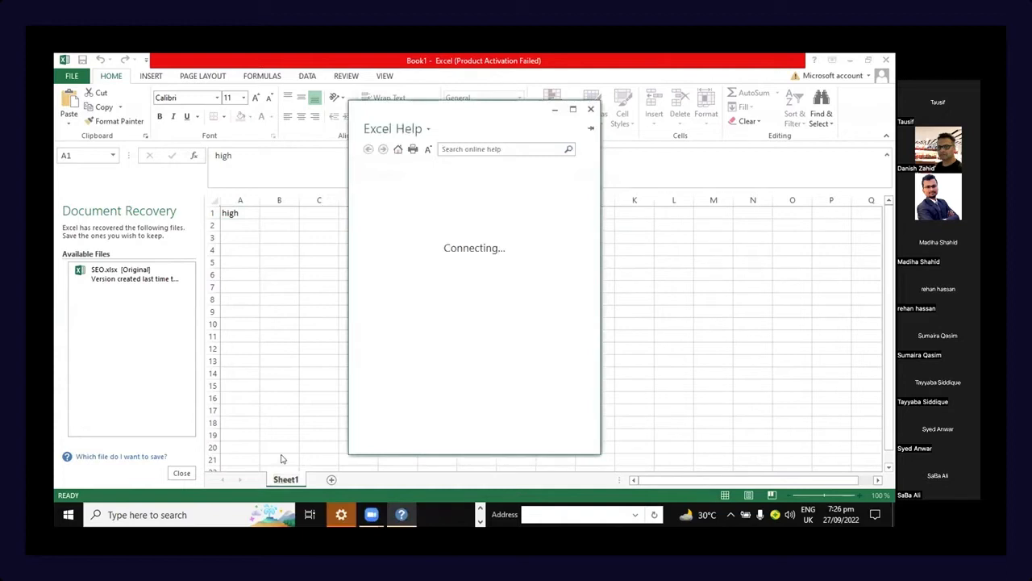
left_click(590, 109)
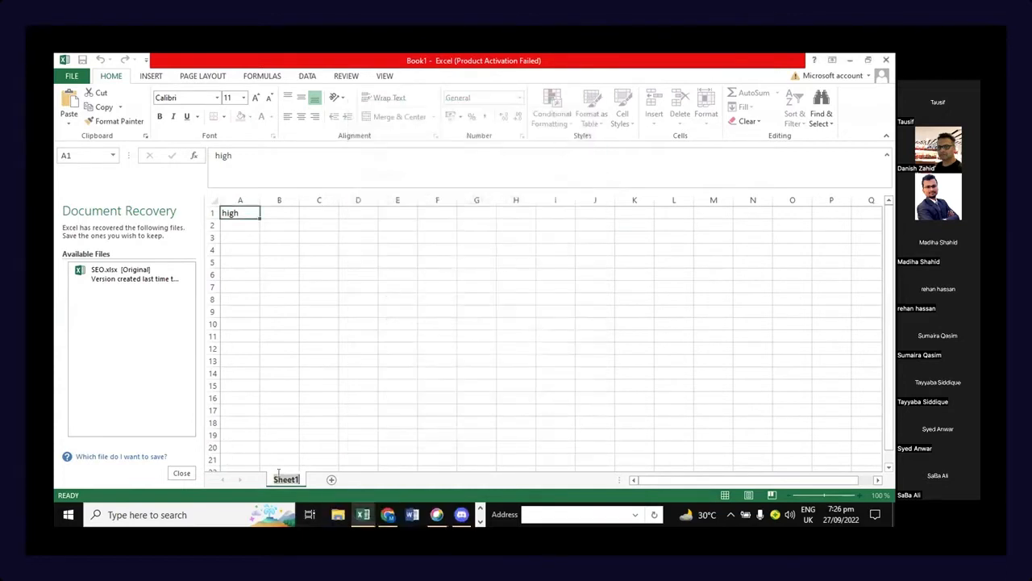
double_click(284, 479)
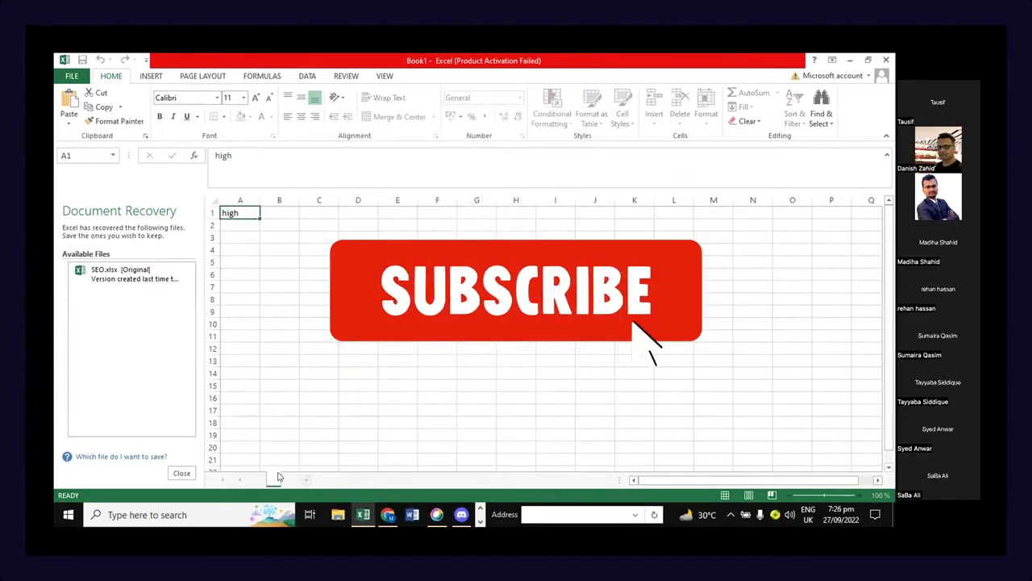
type("High")
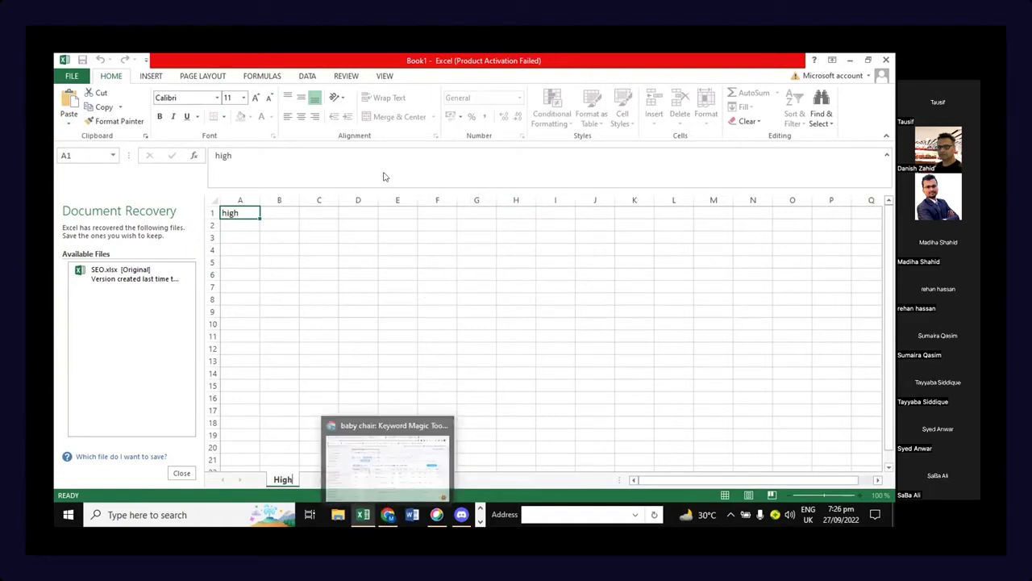
Step: Switch to Chrome and export all difficulty-filtered "baby chair" keywords as both a CSV and an XLSX file
left_click(387, 515)
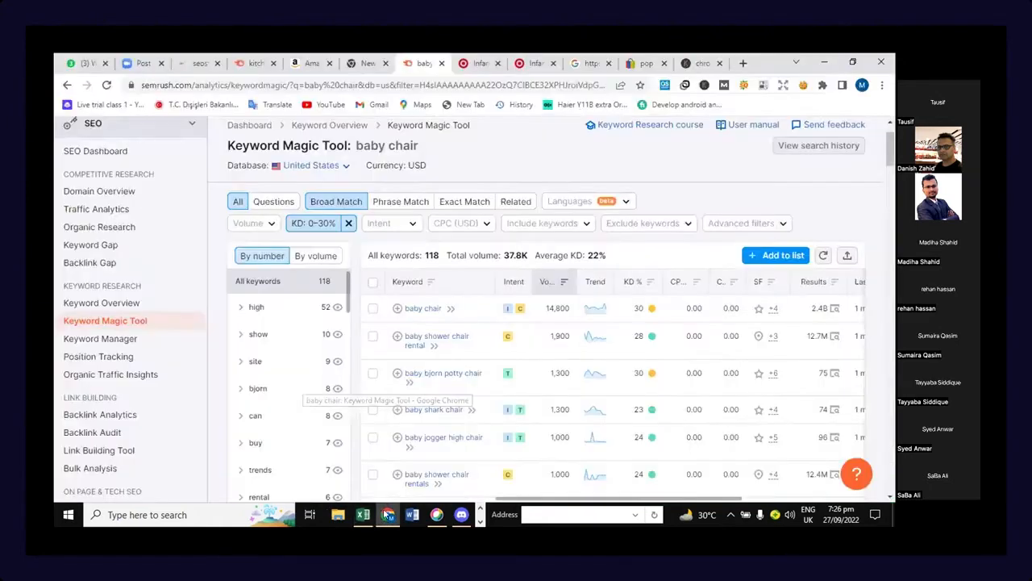
left_click(847, 257)
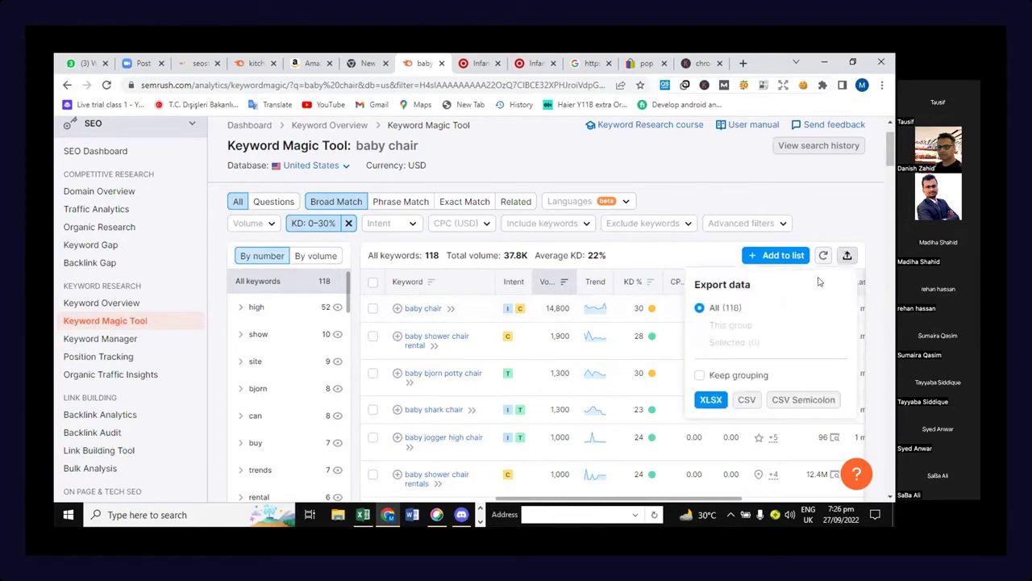
left_click(746, 401)
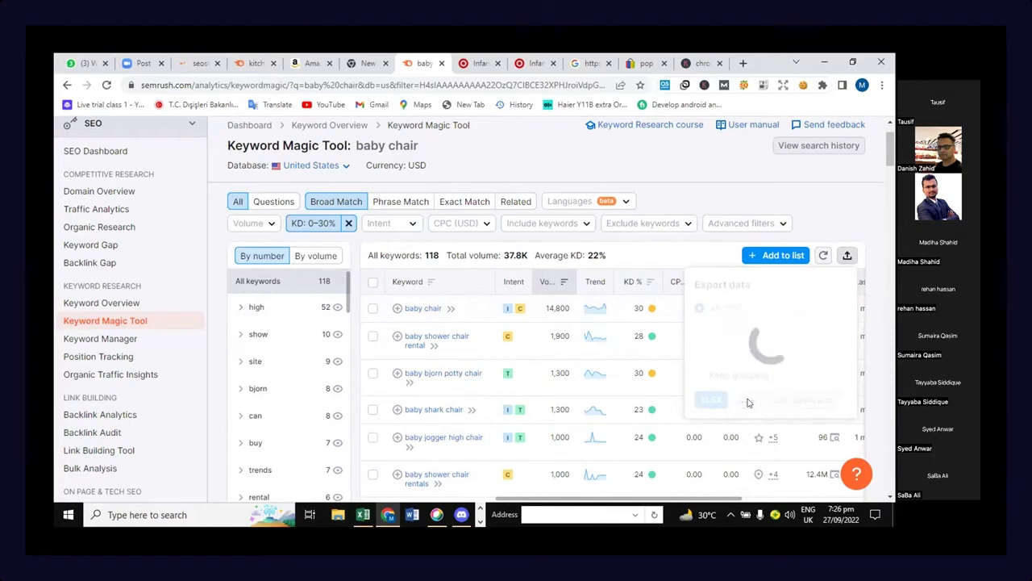
left_click(846, 256)
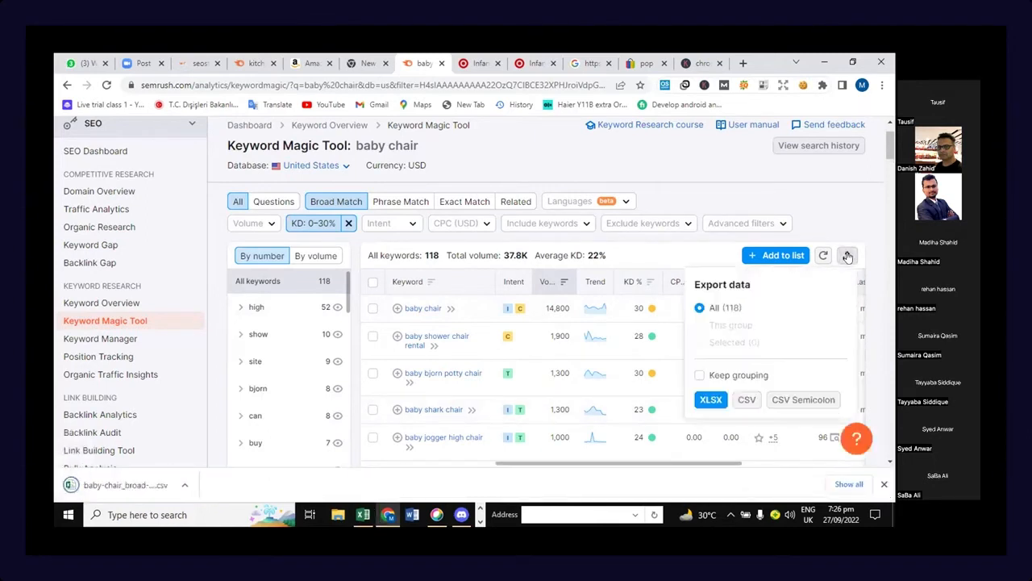
left_click(709, 401)
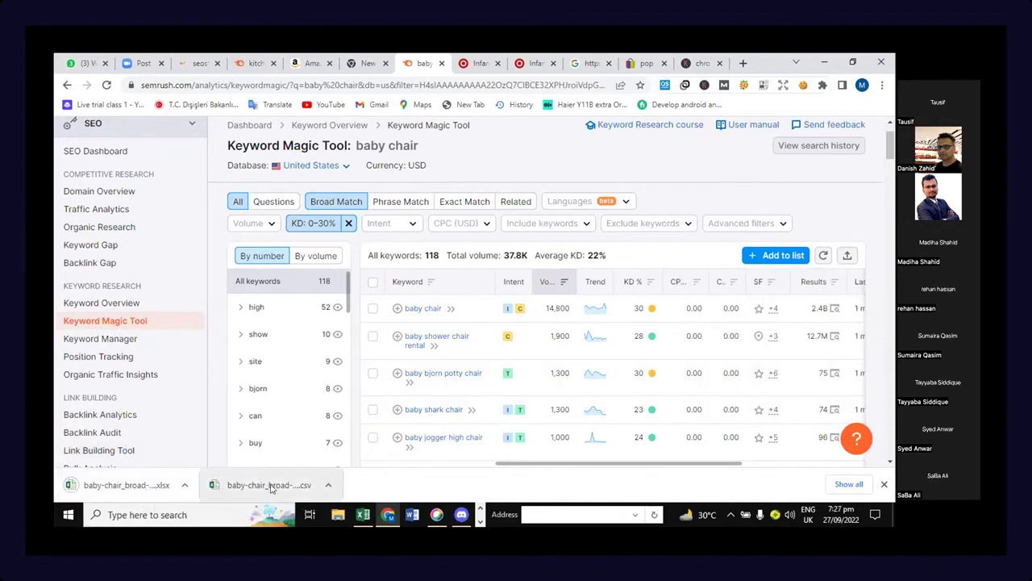
Step: Try to open the exported XLSX file and close Excel's document recovery list
left_click(157, 484)
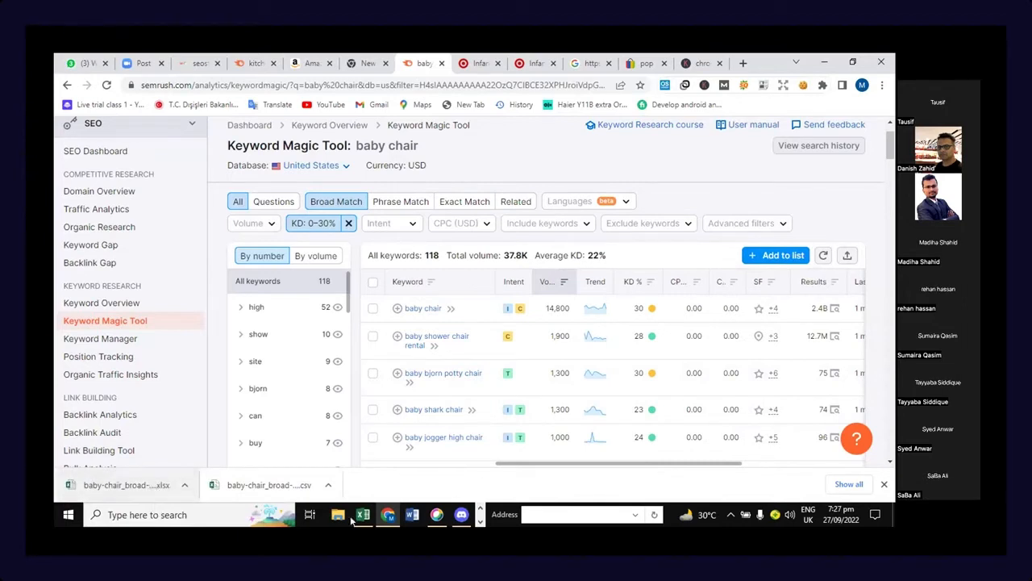
left_click(152, 485)
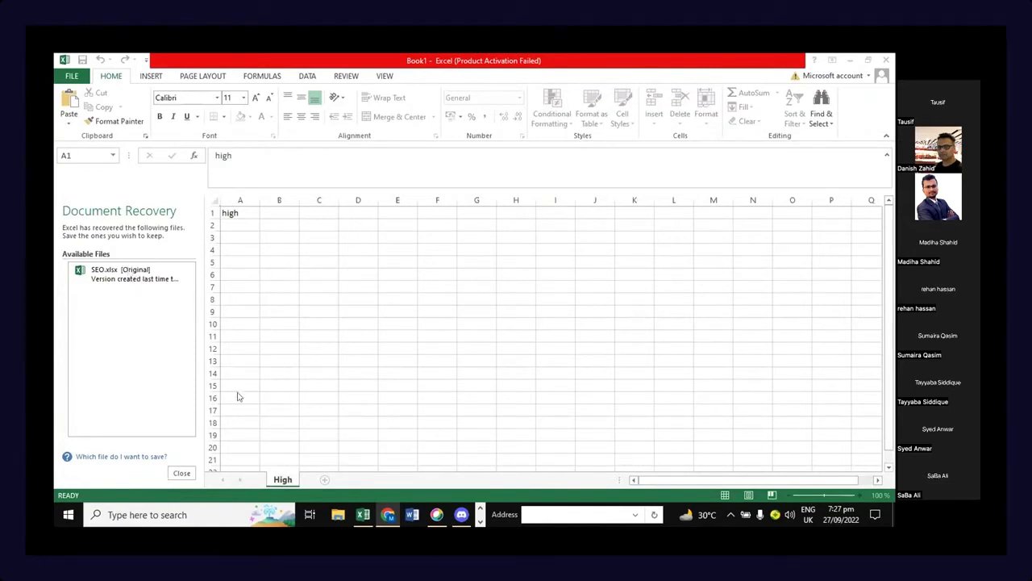
left_click(182, 473)
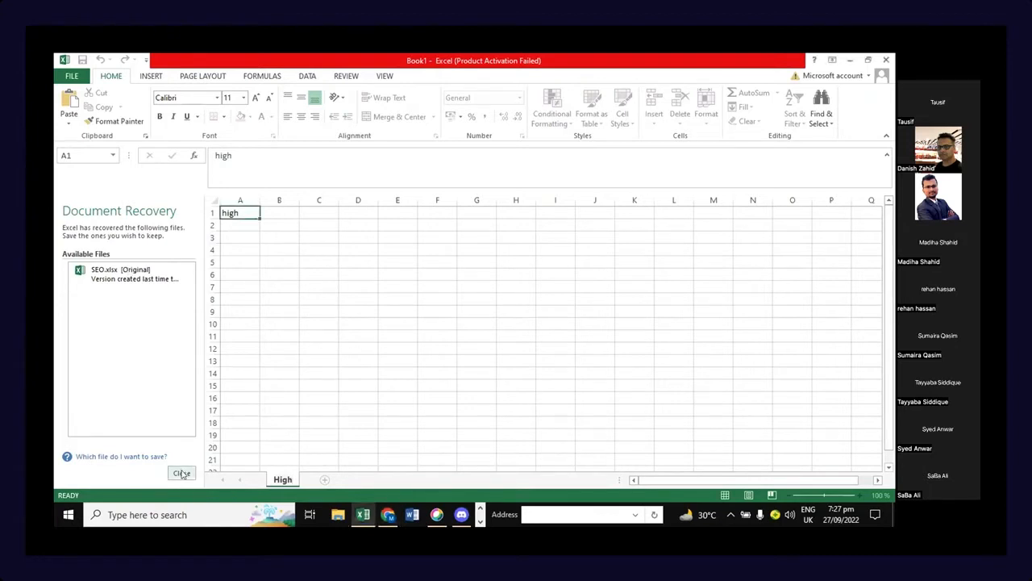
left_click(182, 474)
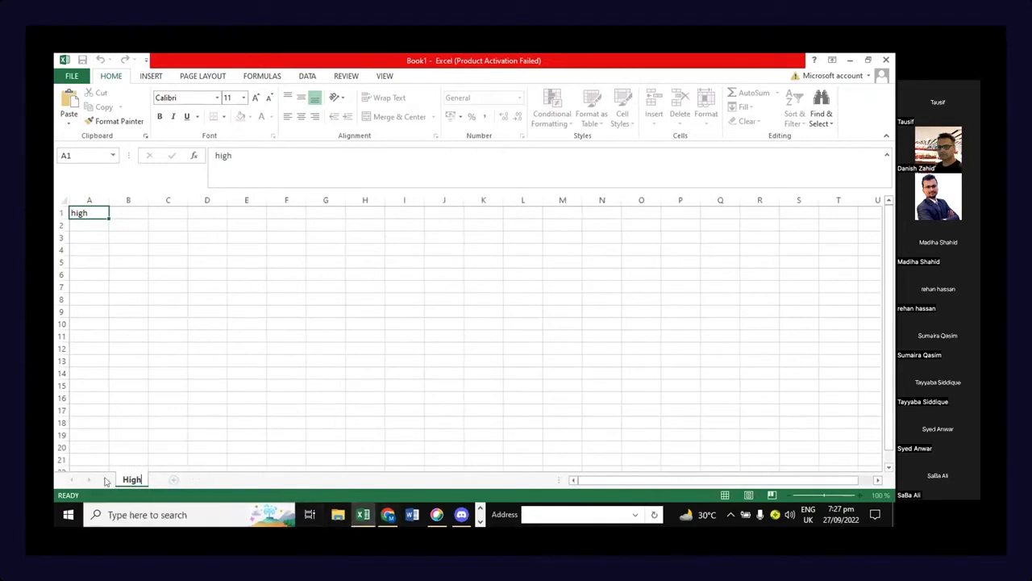
Step: Try again to open the XLSX export from Chrome, and commit the sheet name "High" by selecting cell A2
left_click(358, 513)
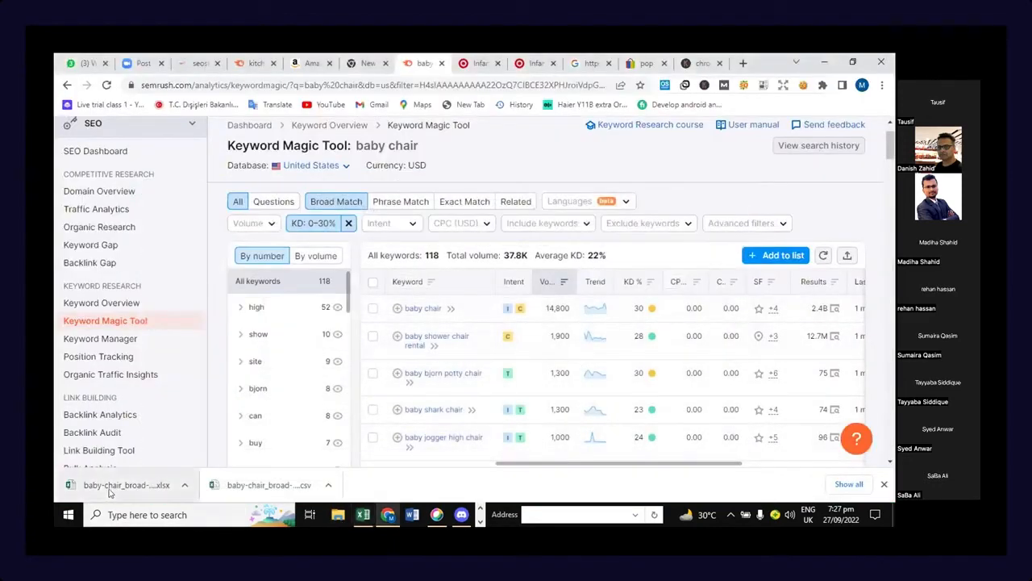
left_click(184, 485)
left_click(205, 406)
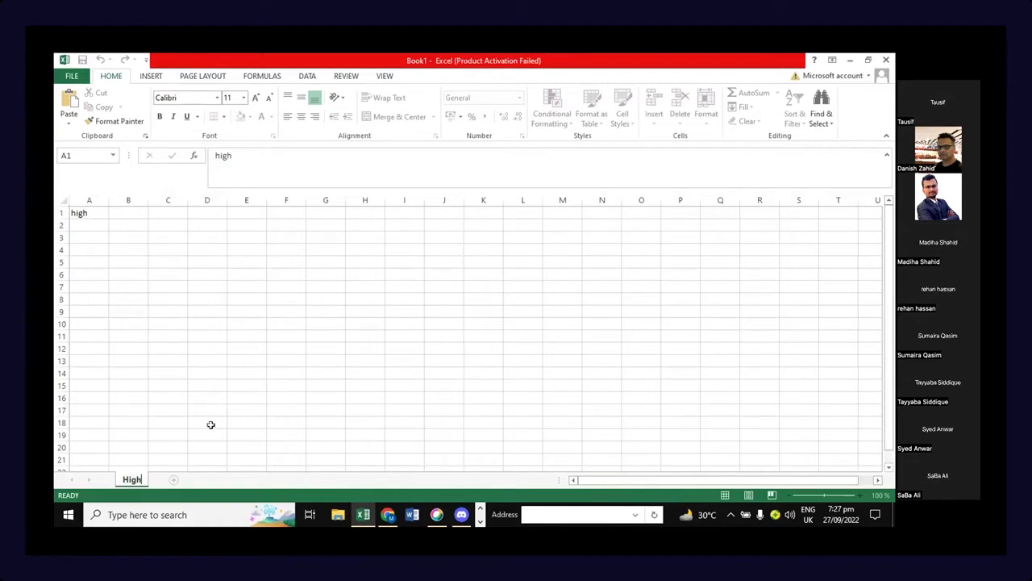
mouse_move(362, 522)
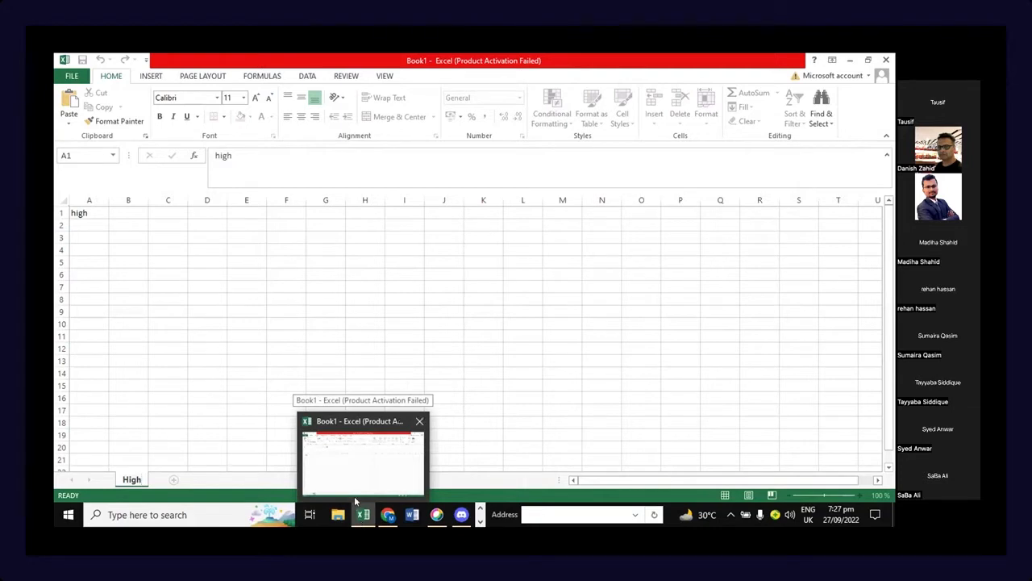
left_click(98, 225)
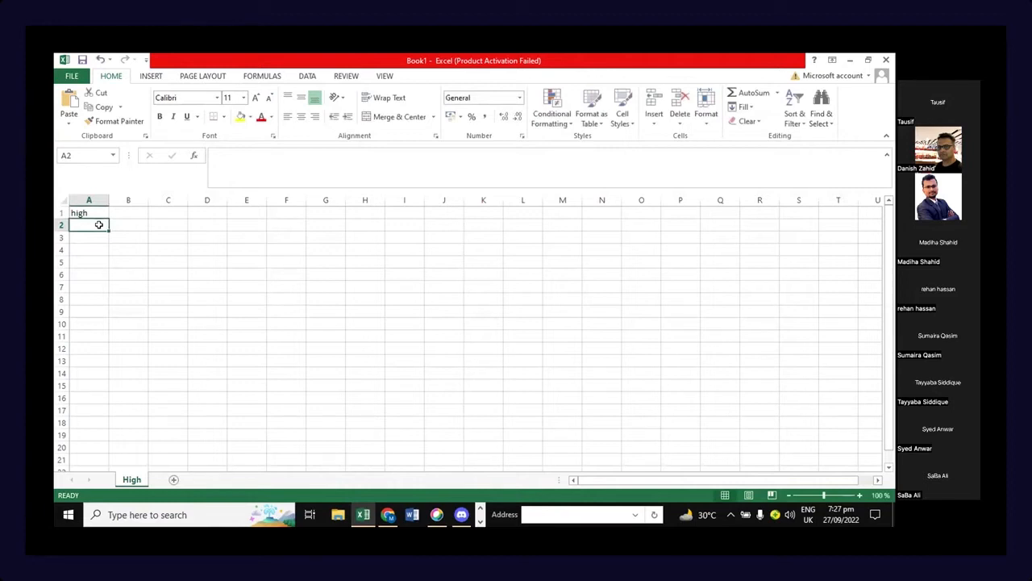
Step: Open the downloaded baby-chair broad-match XLSX file from Chrome in Excel and enable editing
left_click(388, 514)
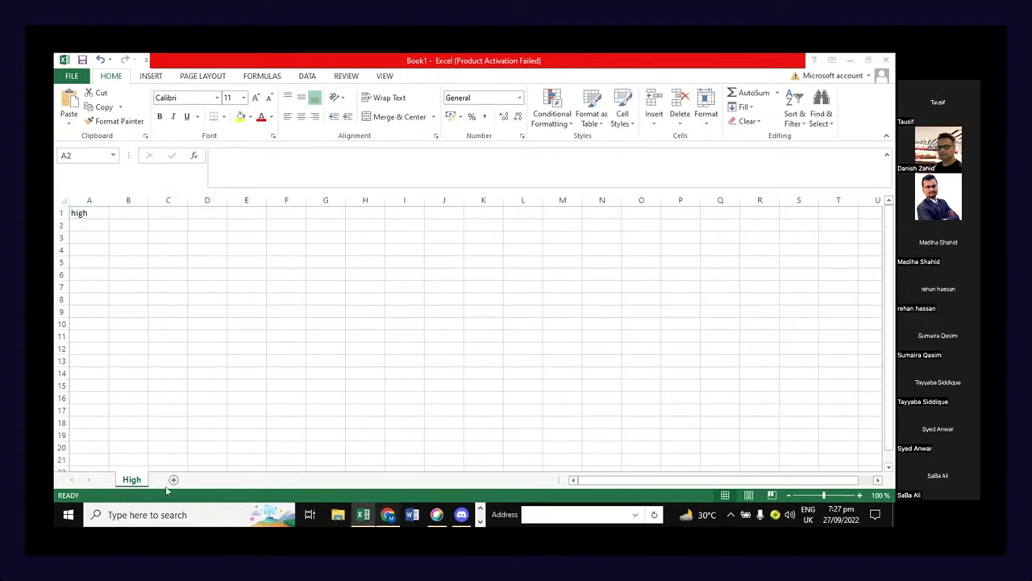
left_click(107, 485)
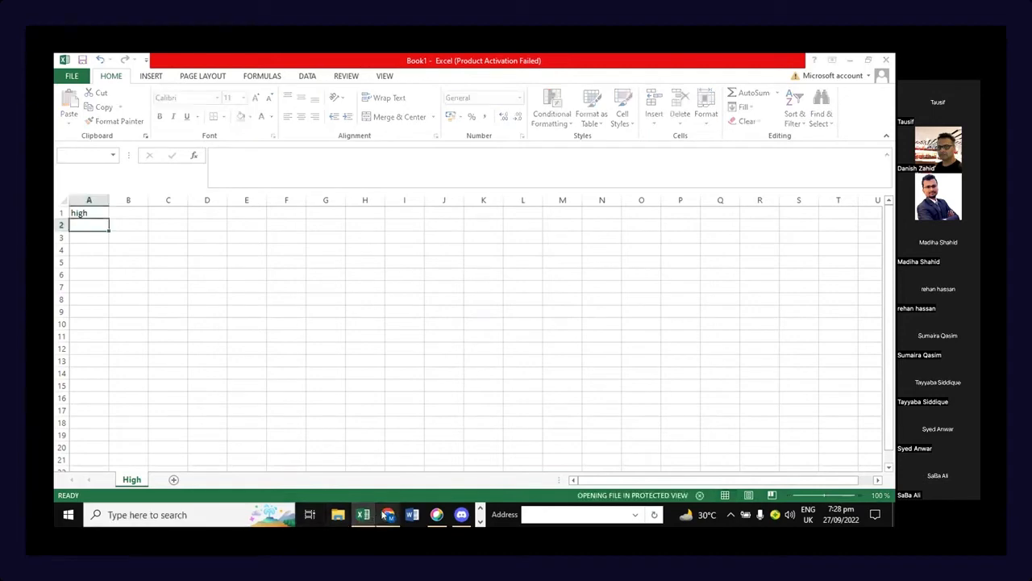
left_click(387, 513)
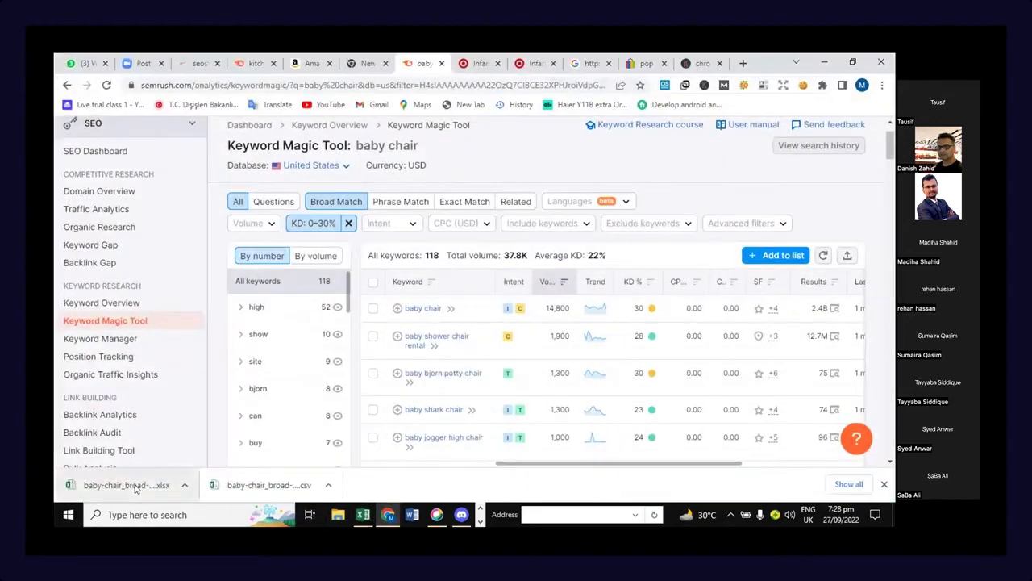
left_click(185, 485)
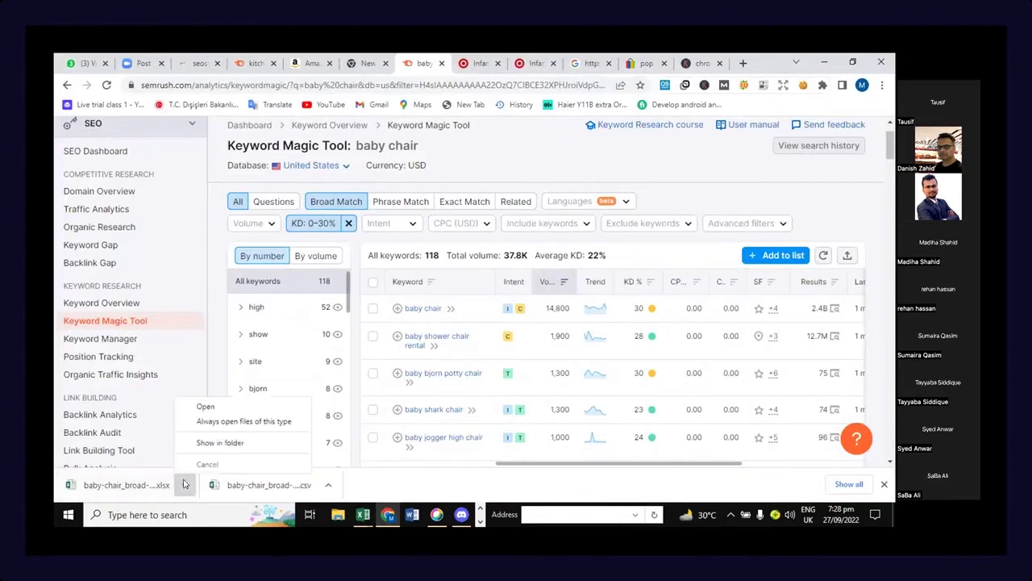
left_click(203, 406)
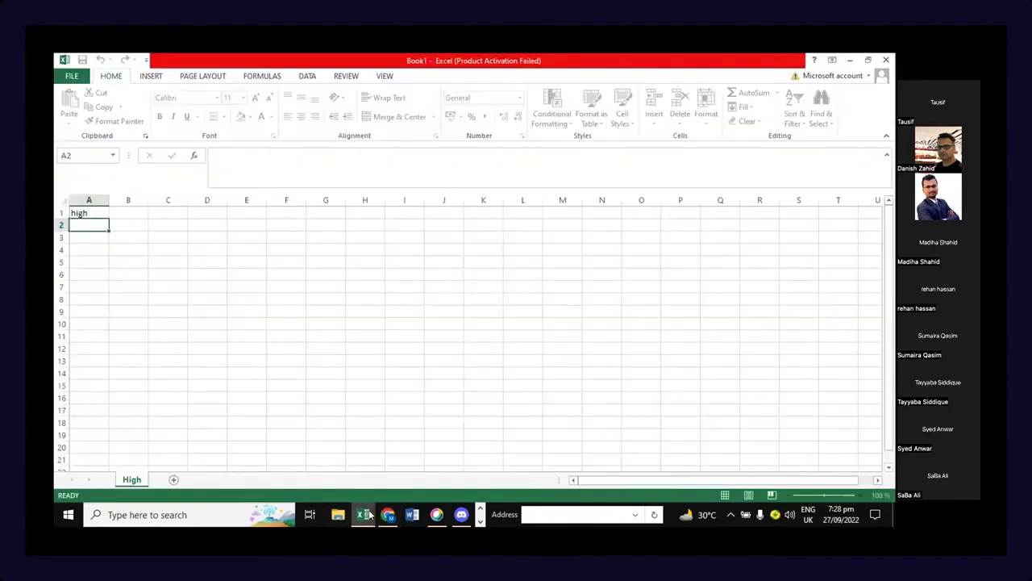
mouse_move(369, 516)
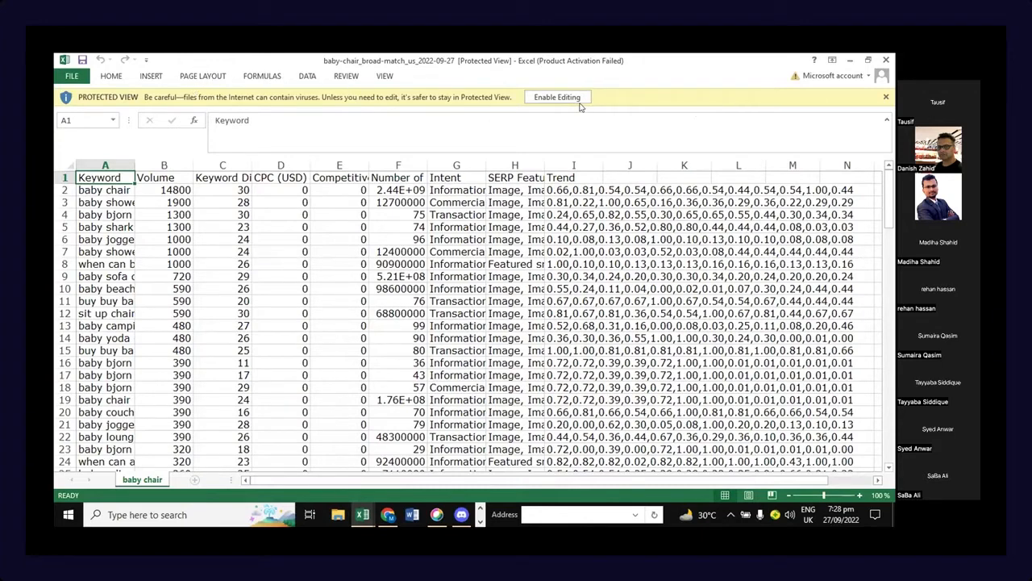
left_click(545, 98)
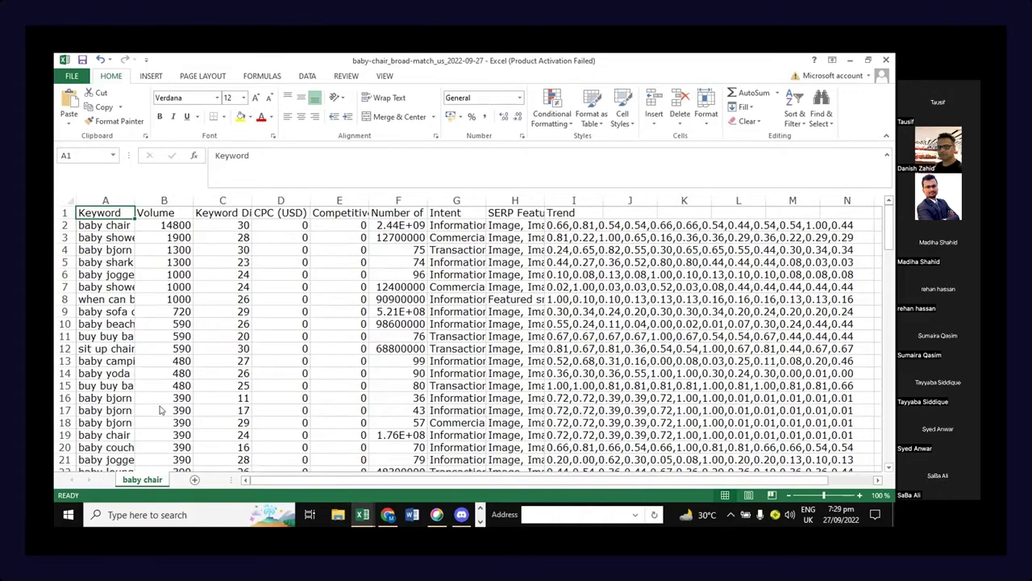
Step: Copy the whole exported keyword table and paste it into the High sheet of Book1, starting at cell A2
key("ctrl+shift+End")
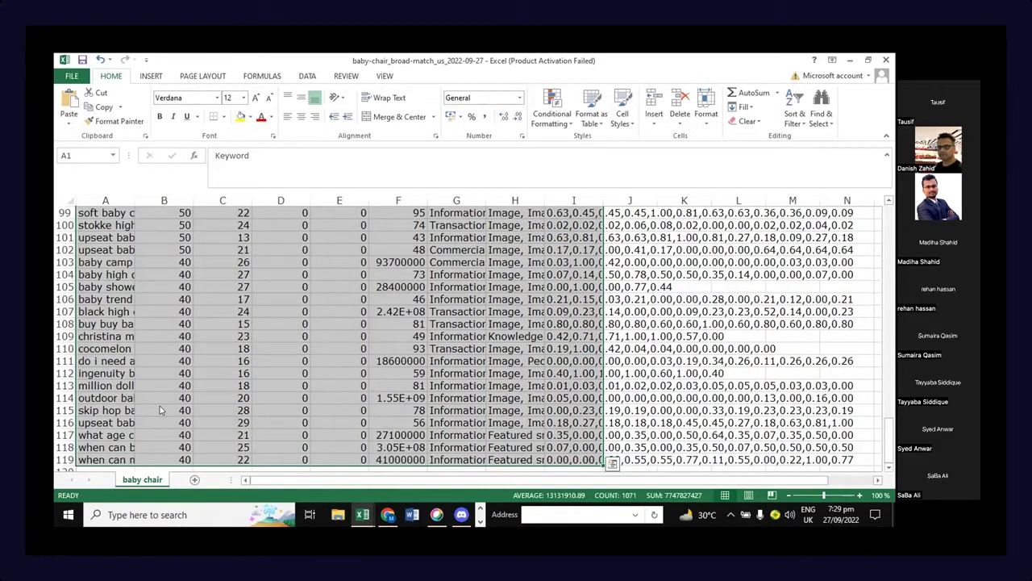
key("ctrl+c")
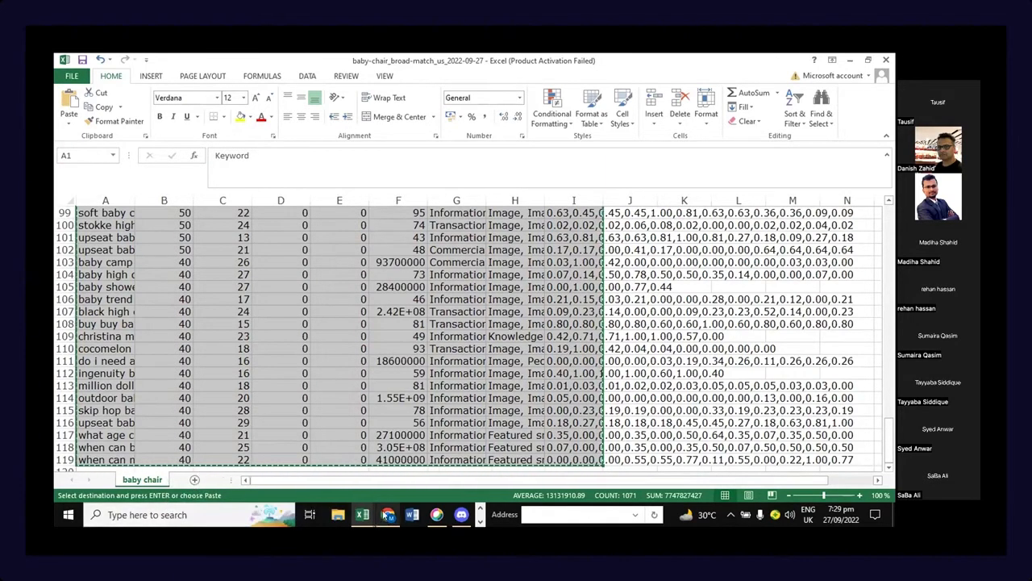
left_click(109, 511)
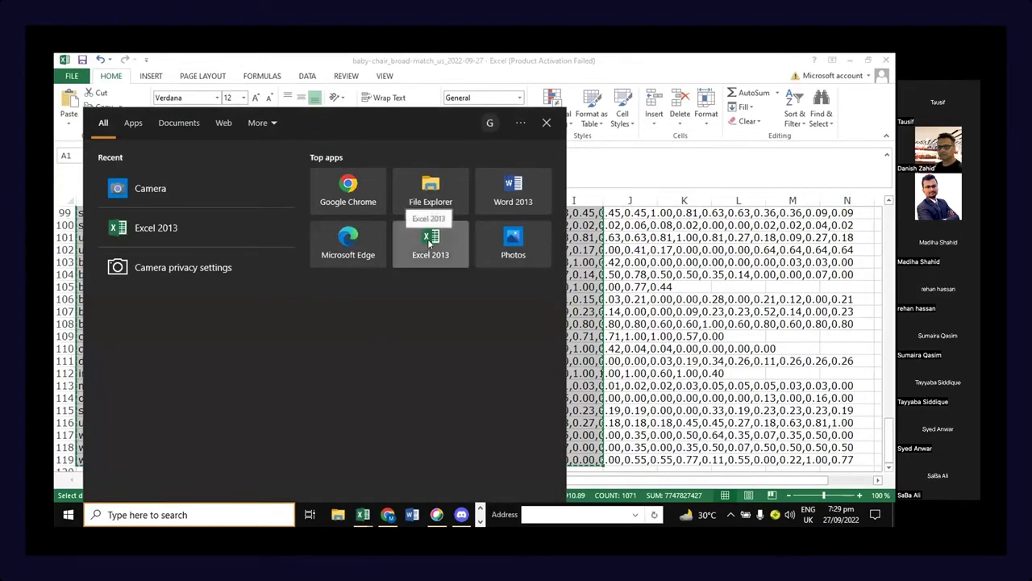
left_click(362, 516)
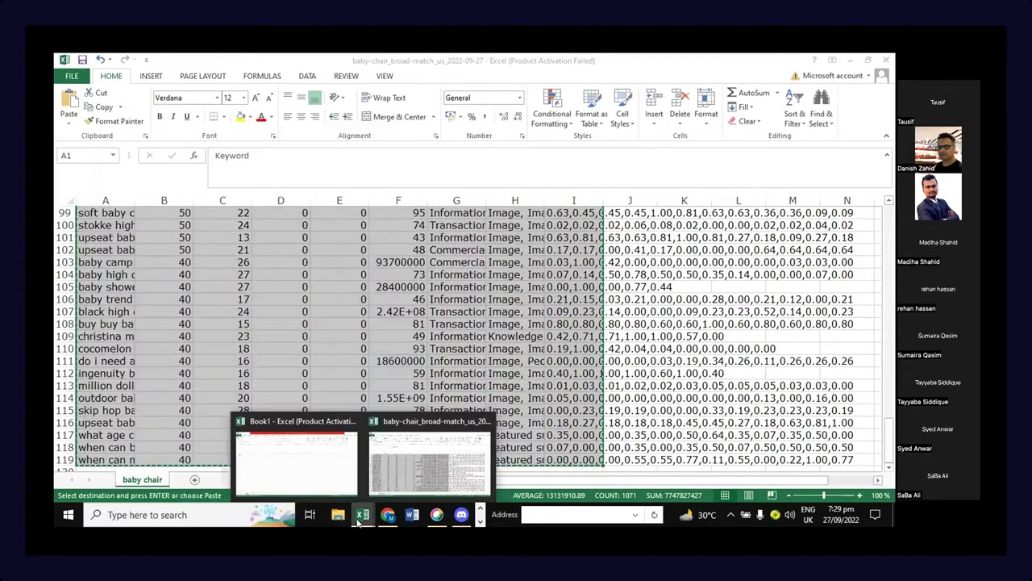
left_click(294, 463)
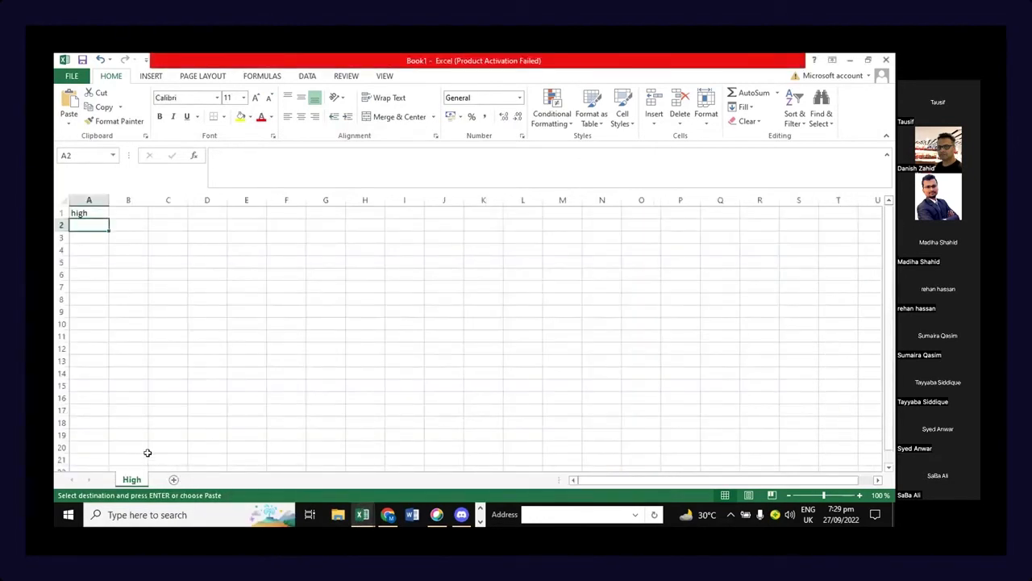
key("ctrl+v")
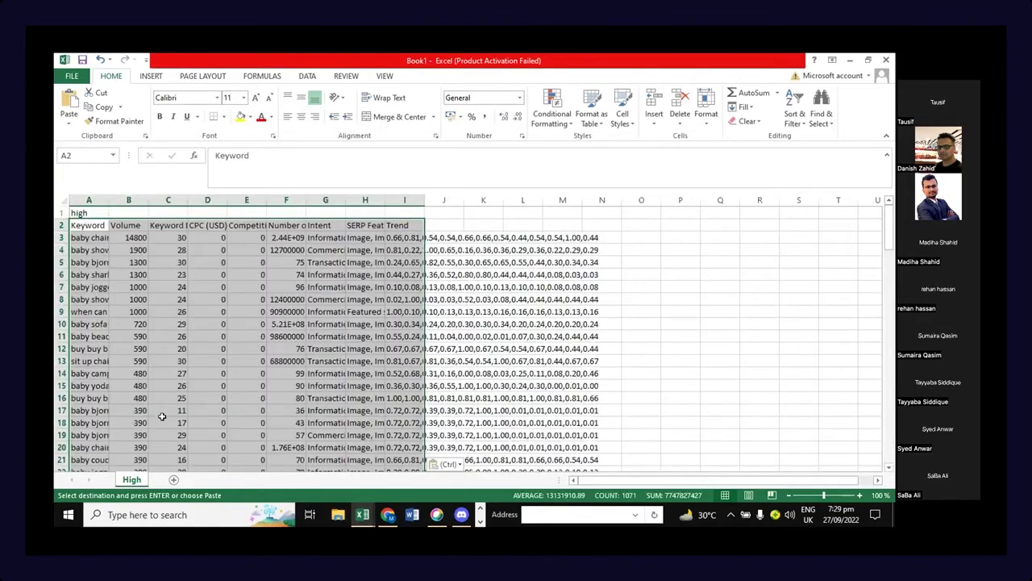
Step: Delete the first row of the High sheet, which holds the word "high", so the table headers start the sheet
left_click(98, 213)
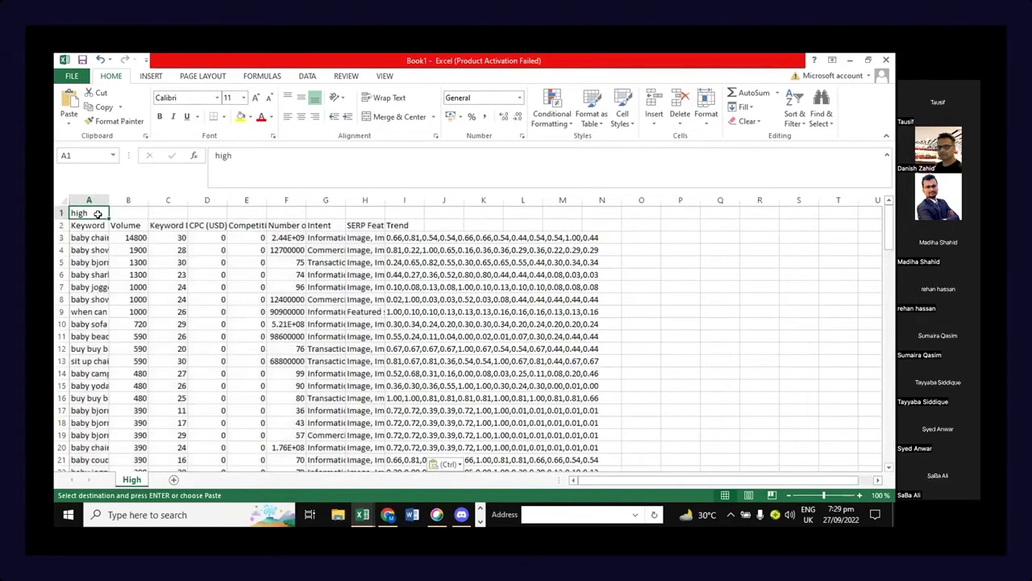
key("BackSpace")
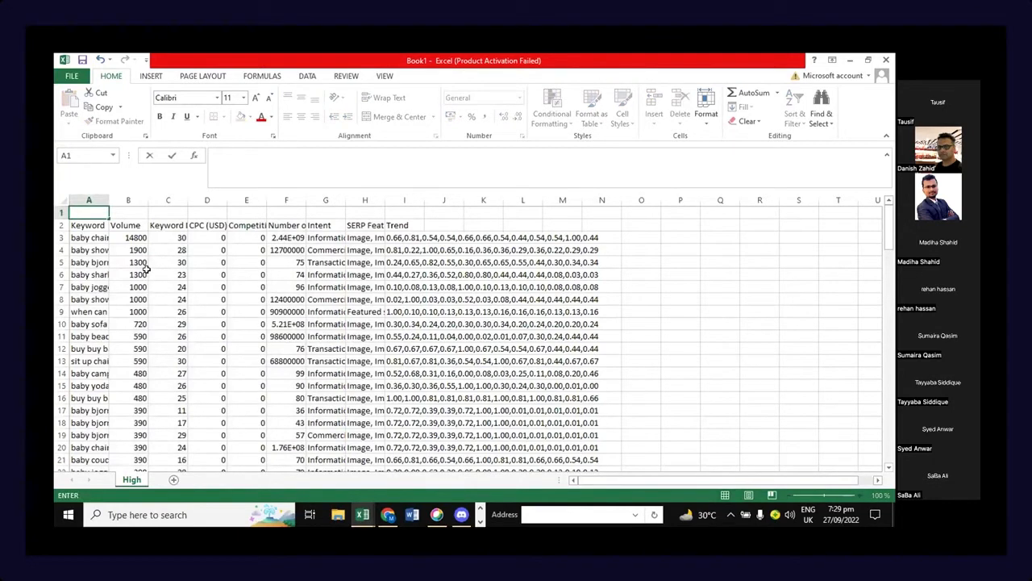
key("Escape")
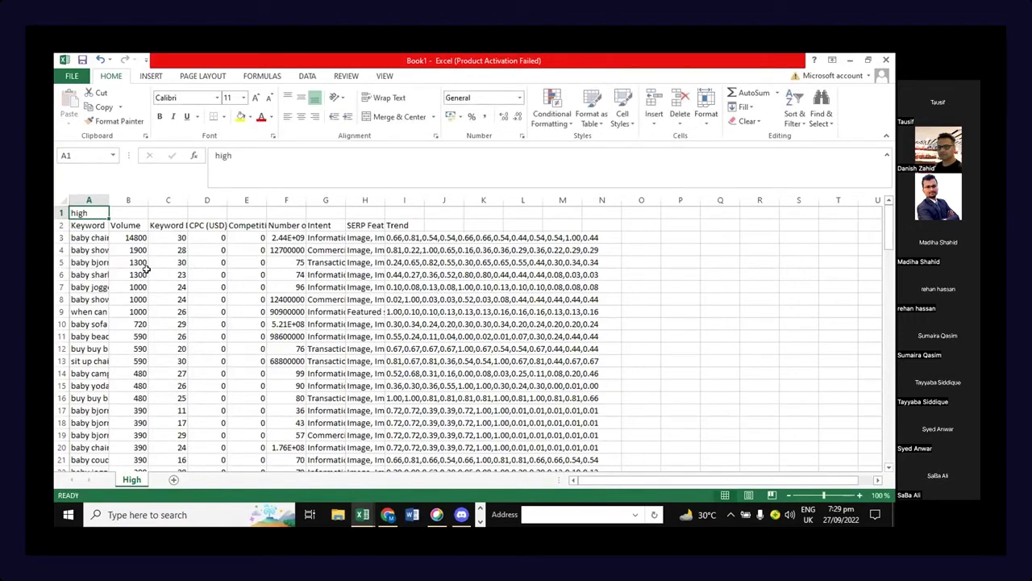
key("shift+space")
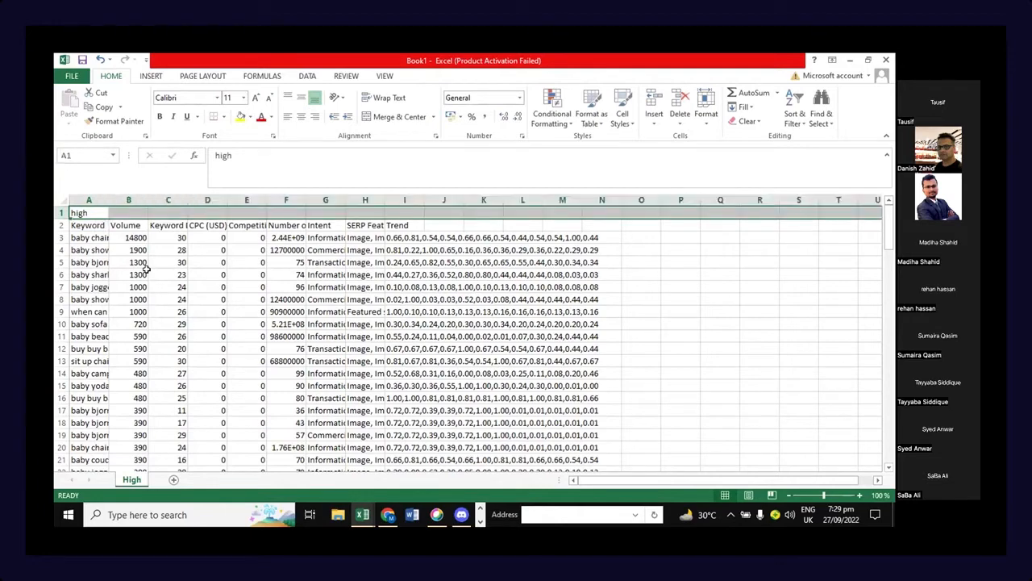
key("ctrl+minus")
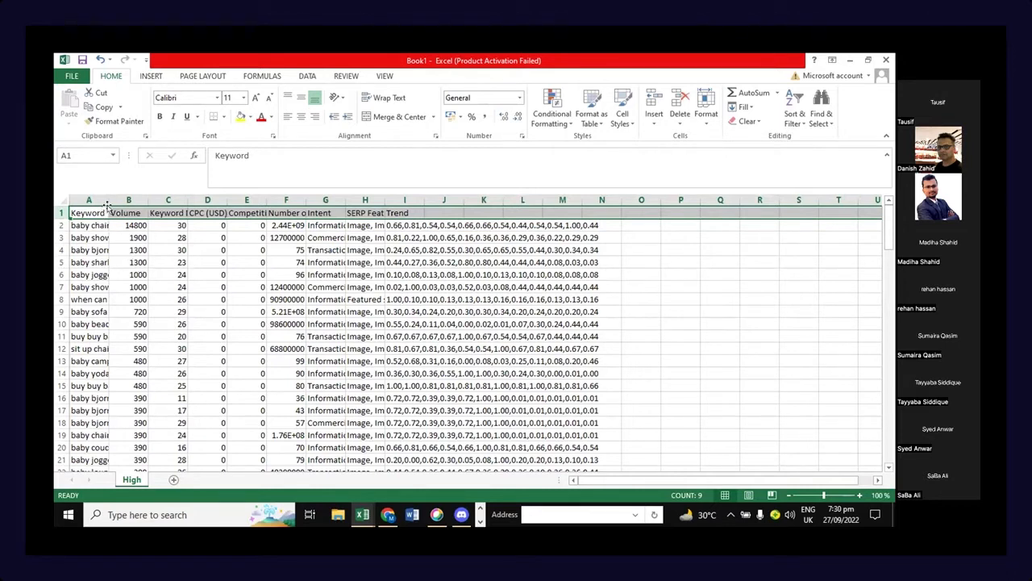
Step: Auto-fit the Keyword column to its contents and look down the list of keywords
left_click(133, 210)
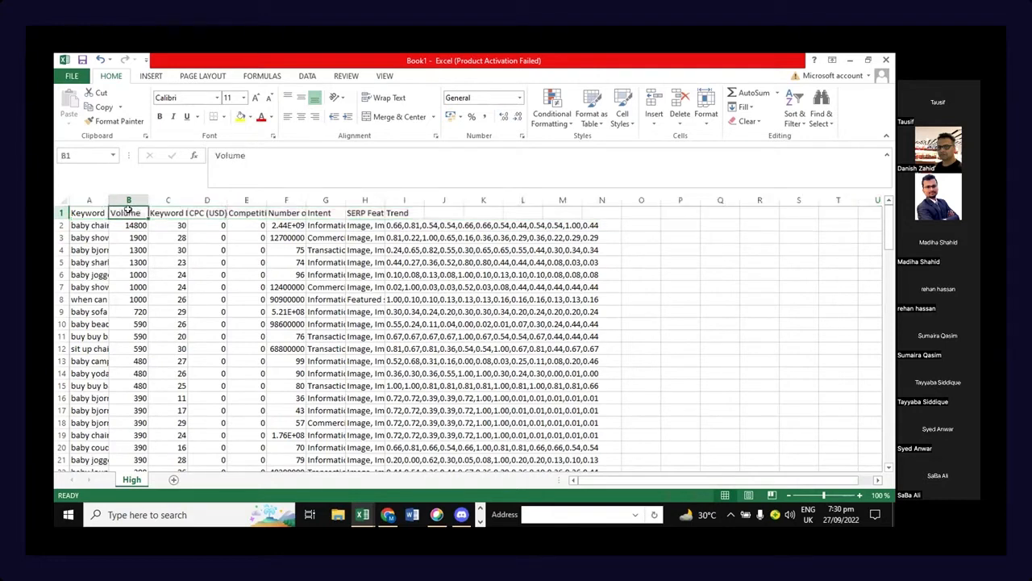
left_click(90, 210)
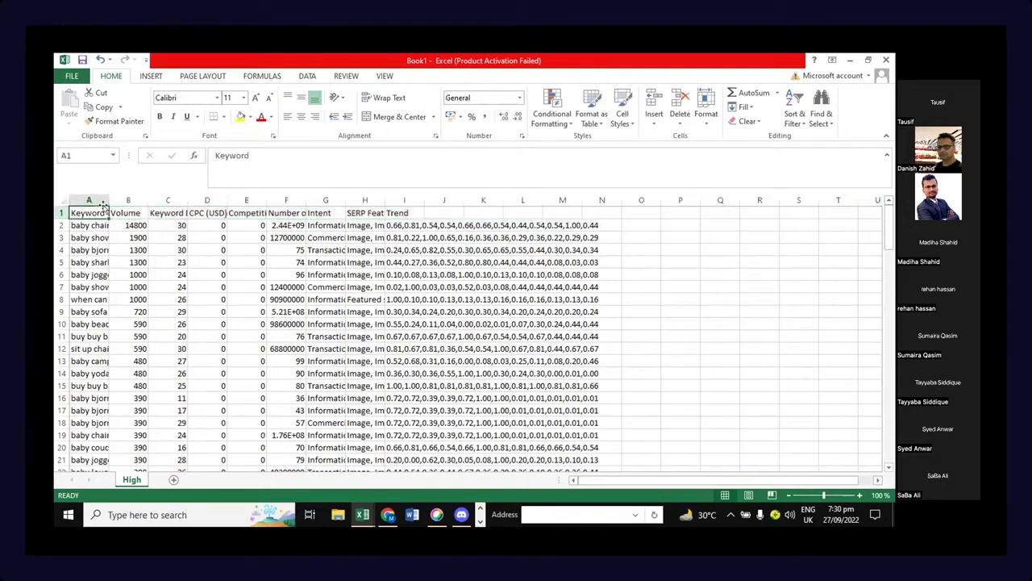
left_click(139, 211)
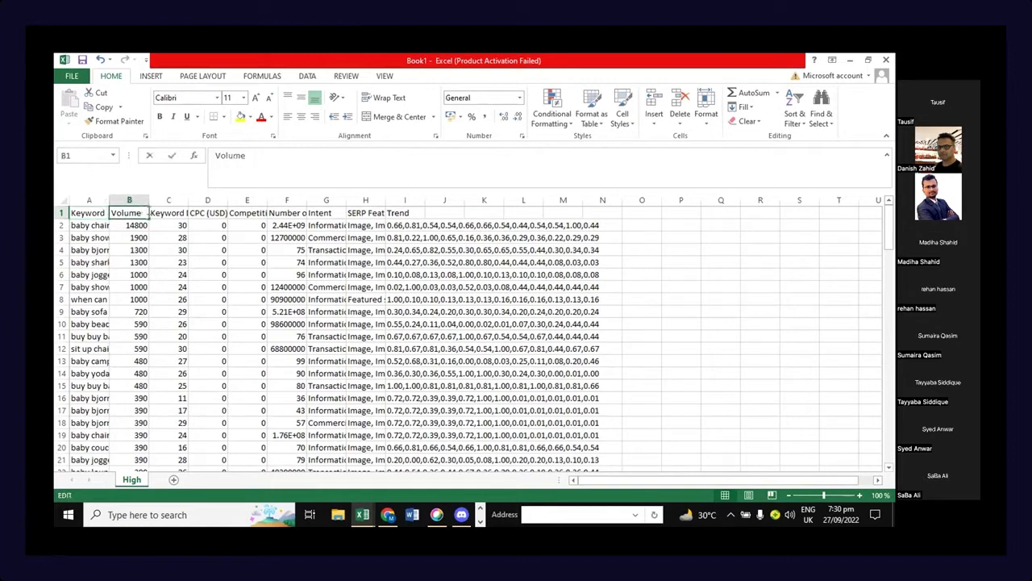
left_click(89, 211)
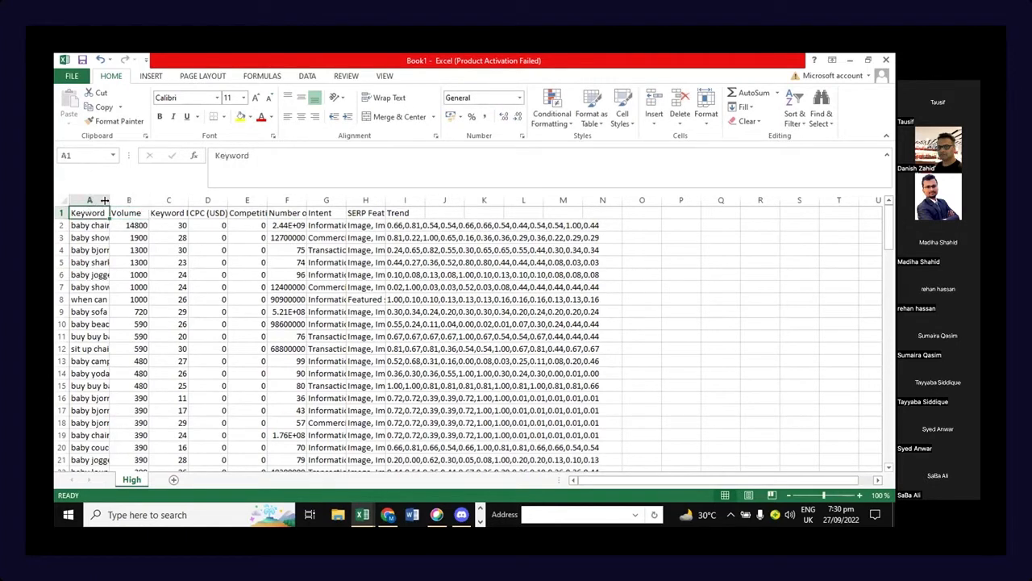
double_click(105, 200)
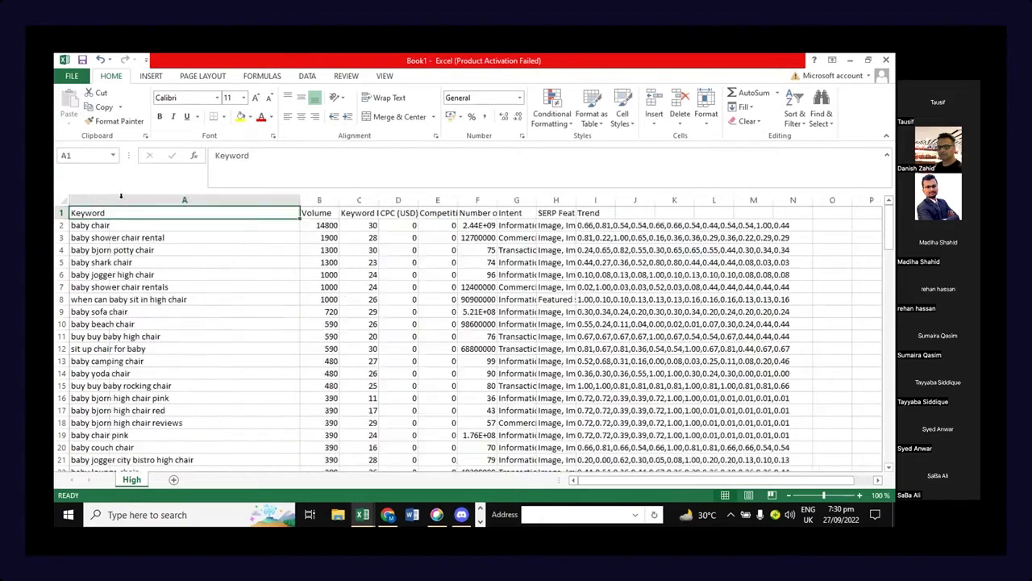
key("ctrl+space")
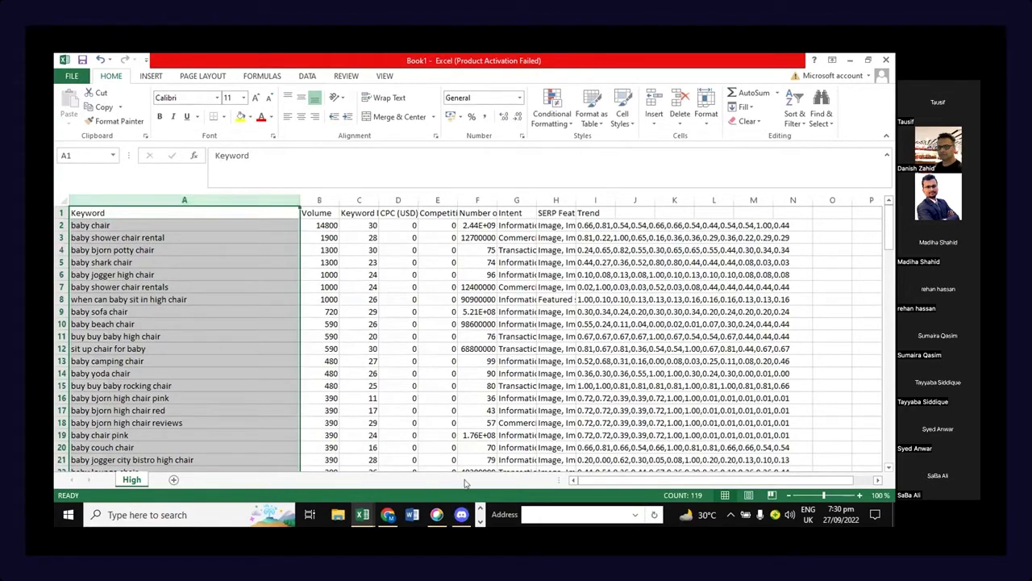
left_click(246, 387)
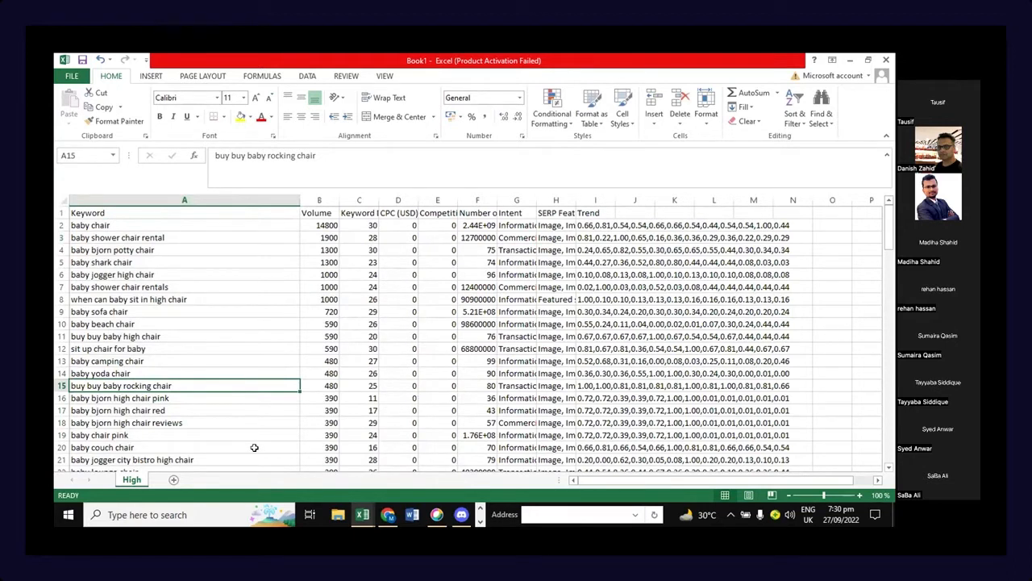
scroll(305, 312, "down", 11)
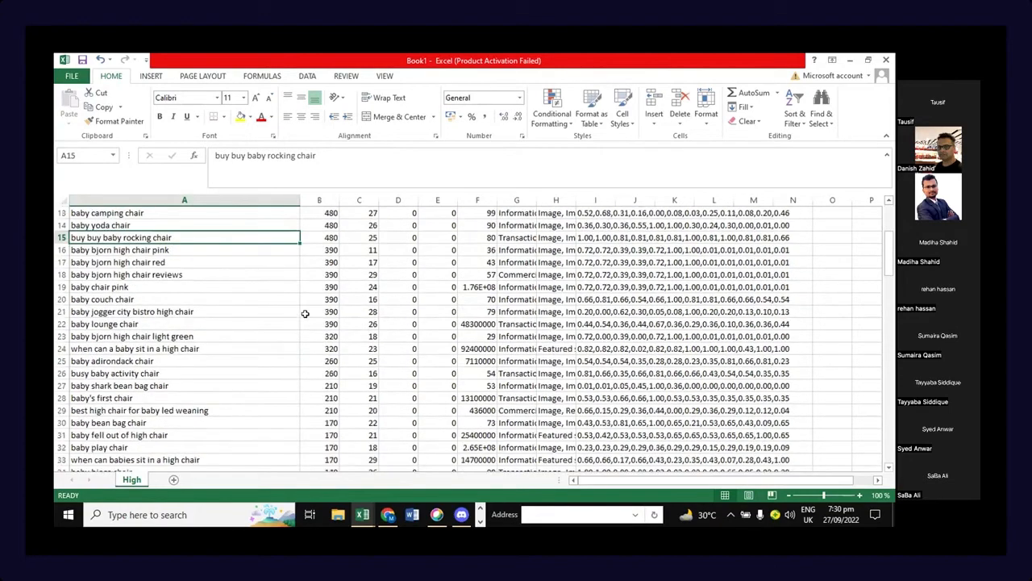
scroll(305, 313, "down", 16)
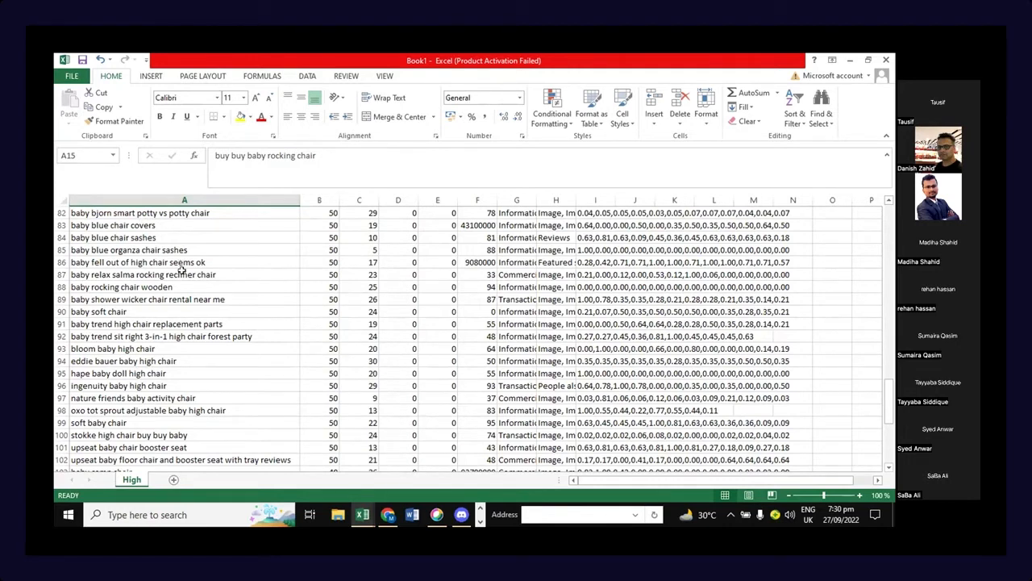
Step: Switch to Chrome, remove the KD 0–30% filter from the "baby chair" keywords and open the search intent filter options
left_click(388, 515)
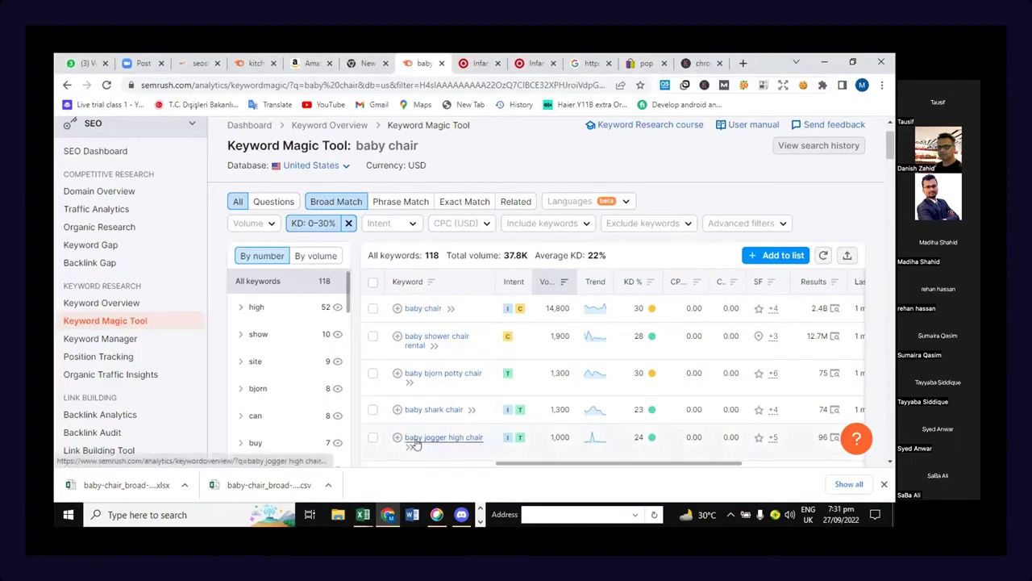
scroll(143, 224, "up", 2)
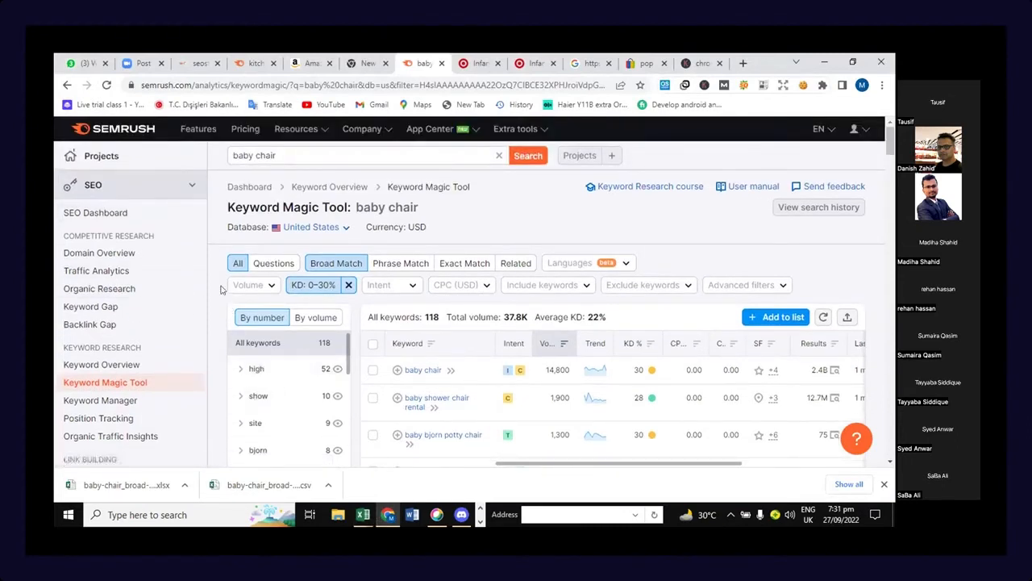
left_click(349, 284)
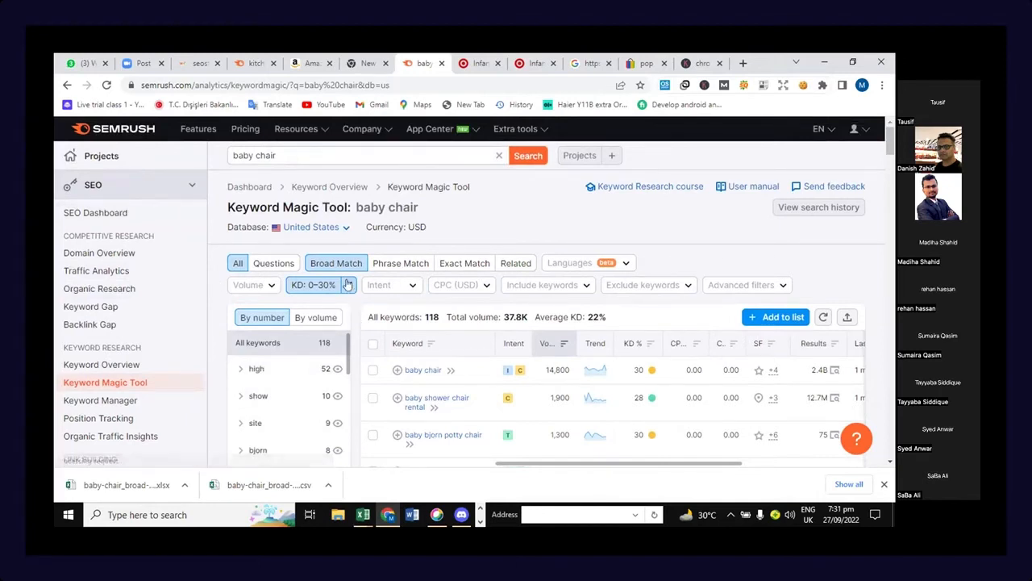
left_click(348, 285)
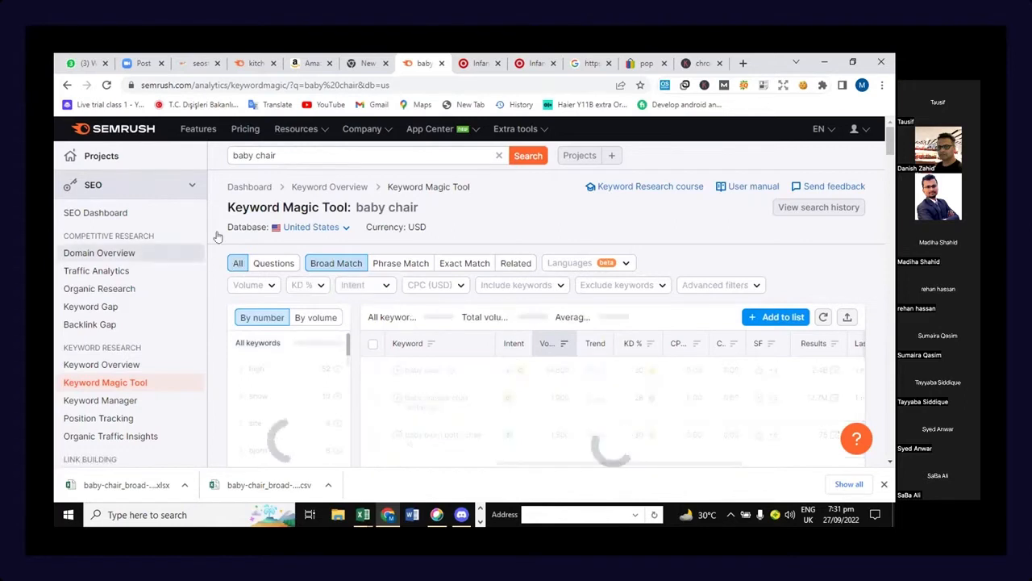
left_click(362, 285)
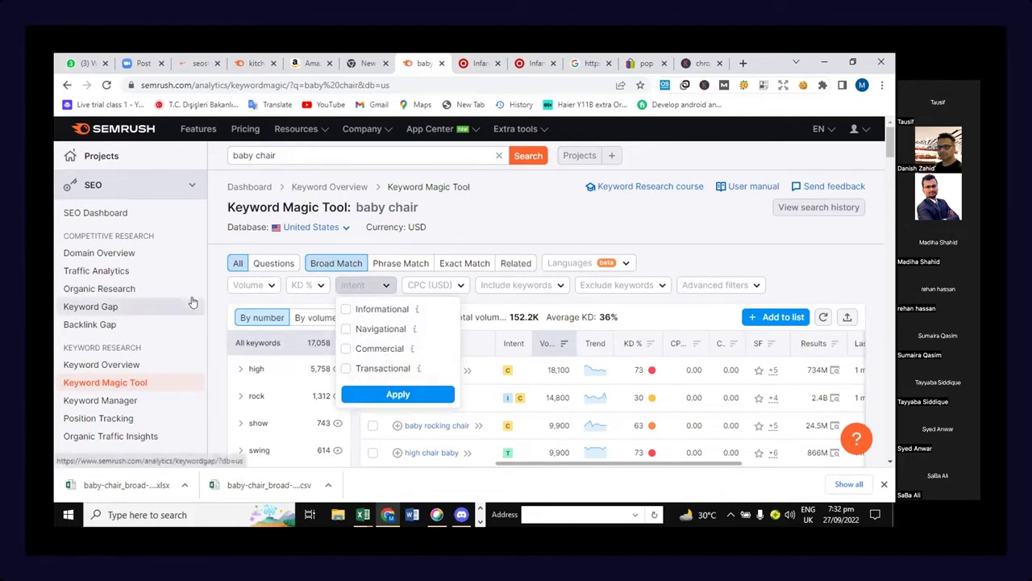
mouse_move(416, 331)
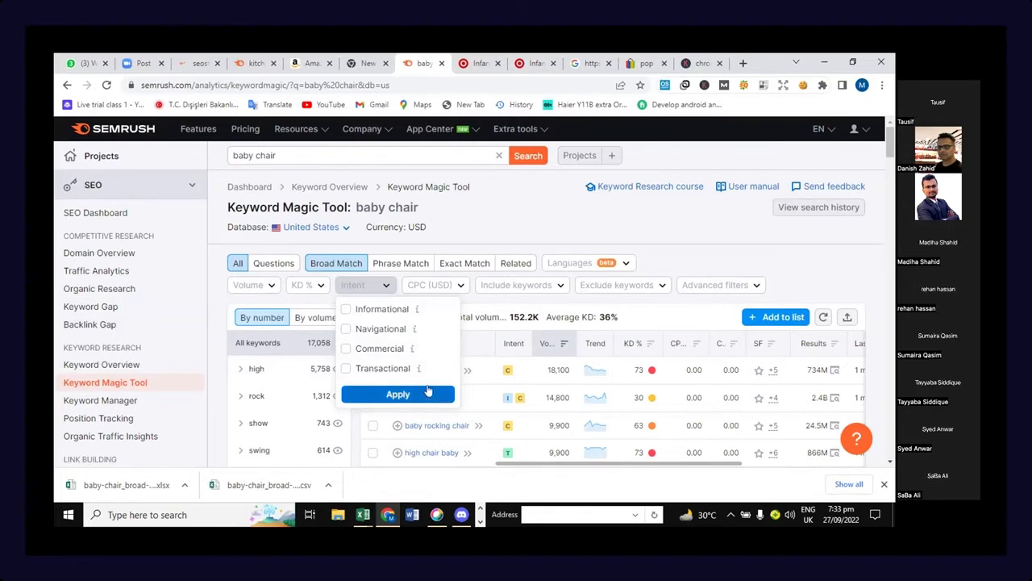
Step: Open the Keyword Overview for "baby chair" and examine the SERP Analysis results 1-10 with their authority, backlinks and traffic
left_click(137, 368)
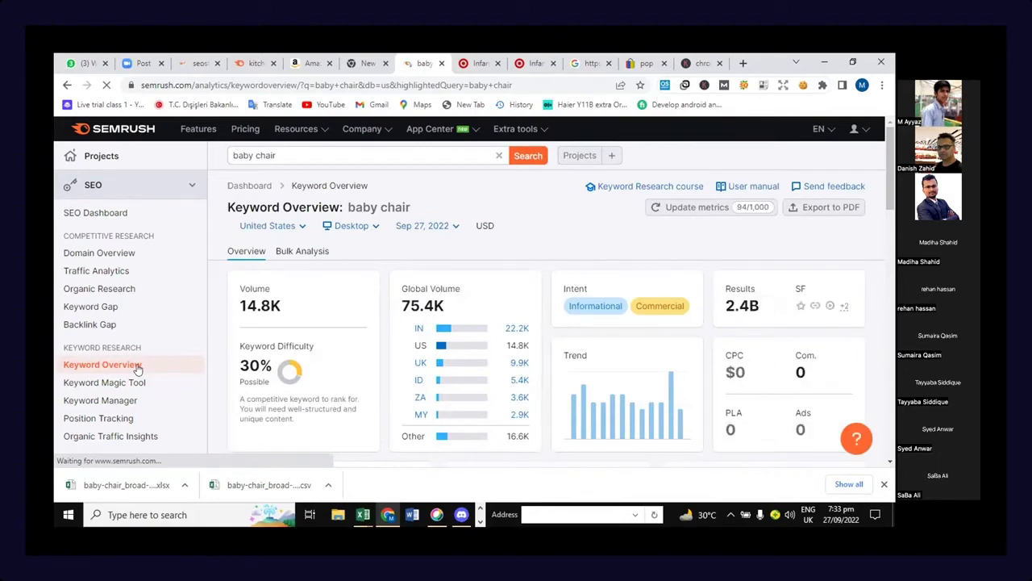
scroll(136, 370, "down", 3)
scroll(136, 374, "down", 3)
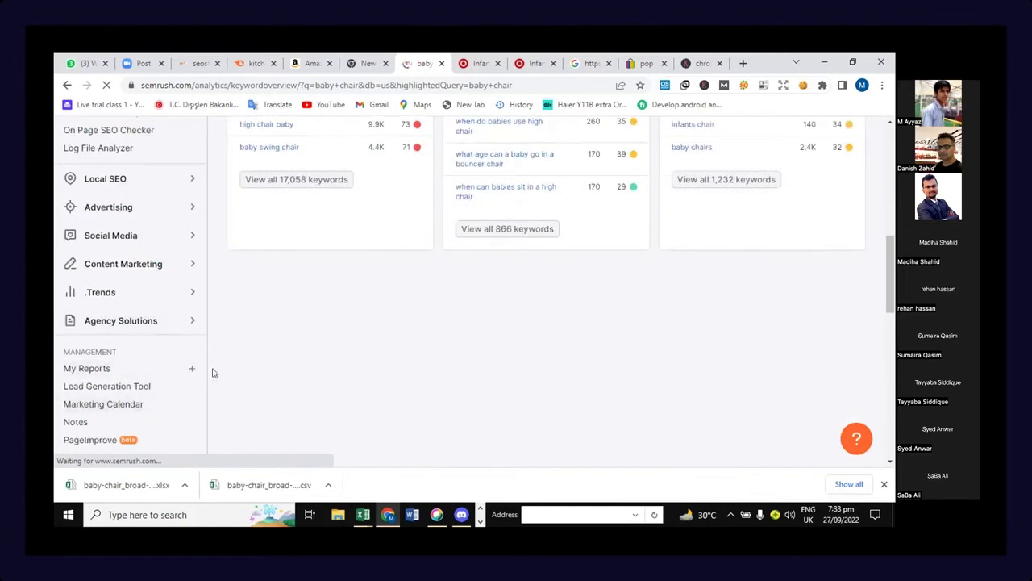
scroll(214, 373, "down", 1)
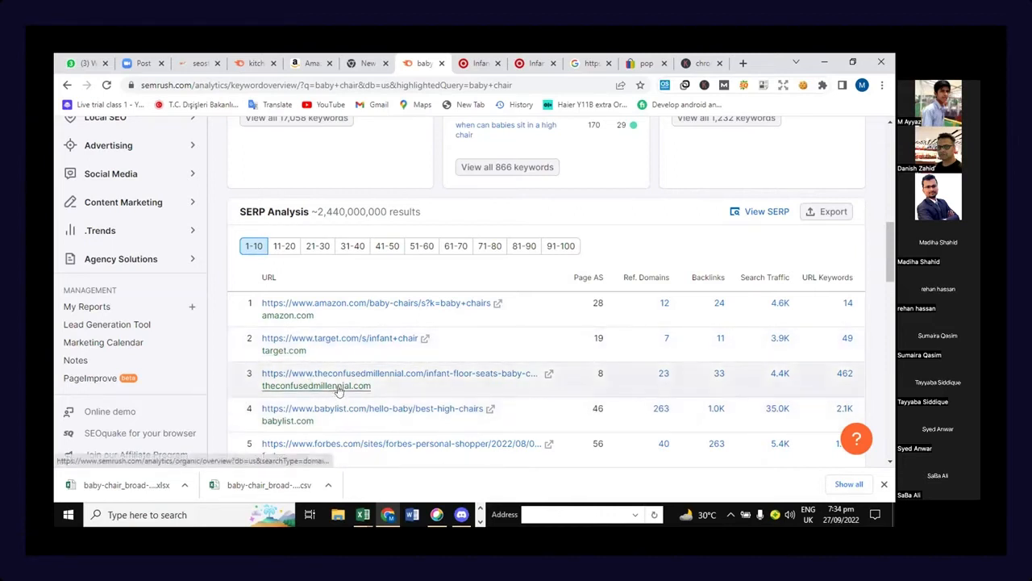
scroll(339, 390, "down", 3)
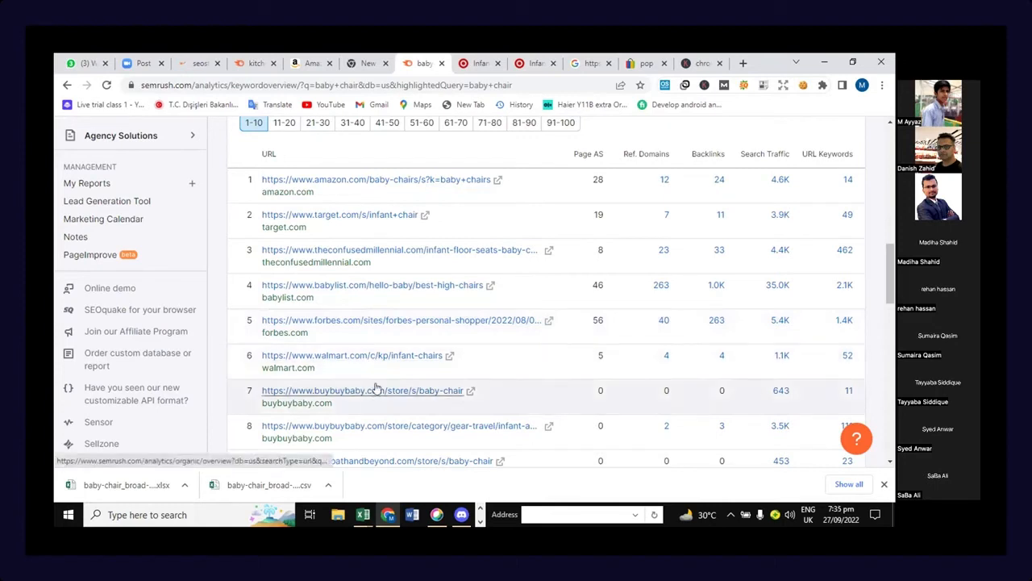
scroll(351, 399, "down", 2)
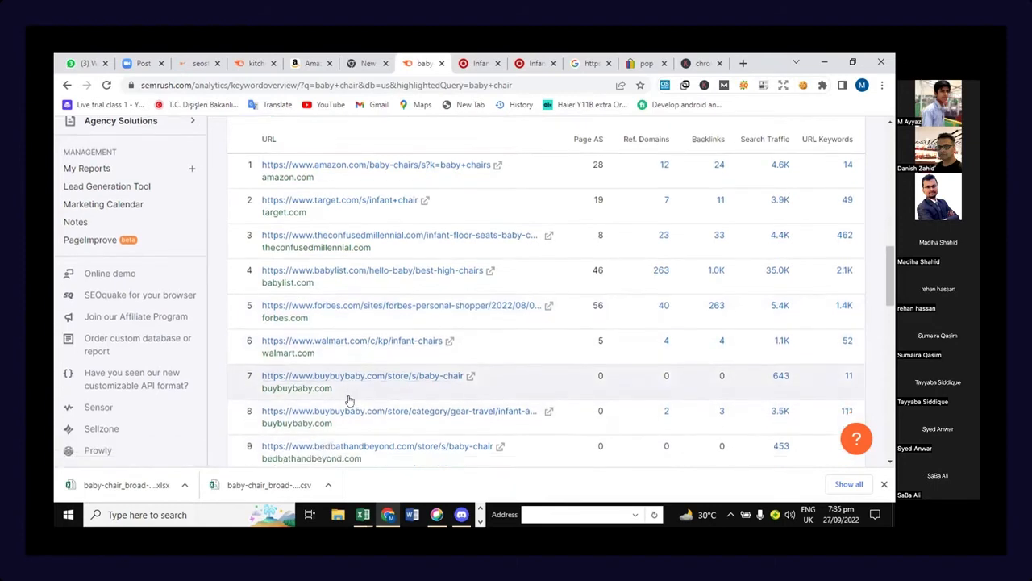
scroll(365, 379, "down", 2)
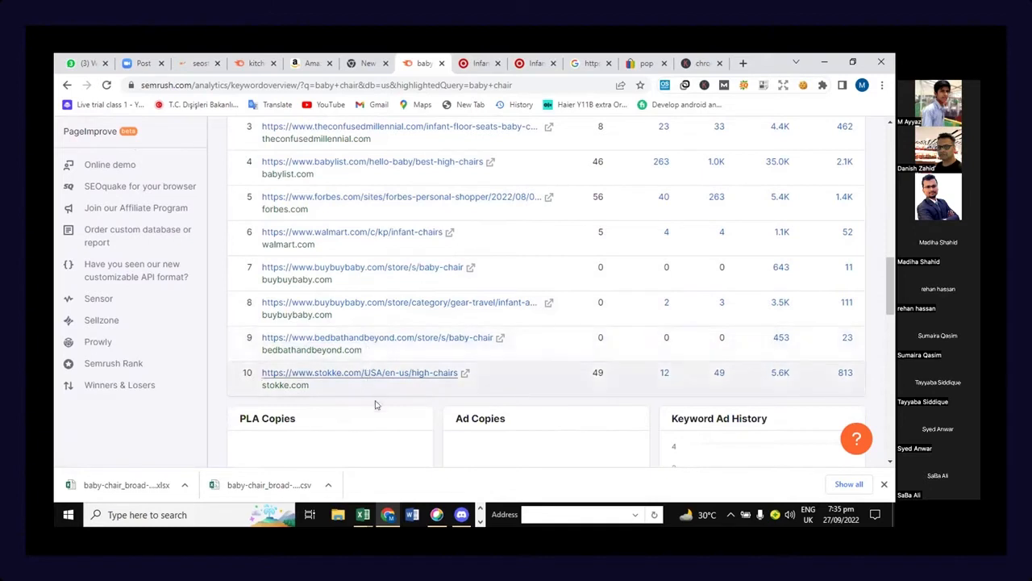
Step: Show SERP Analysis results 11-20 for "baby chair" and examine the competing sites
scroll(282, 417, "up", 3)
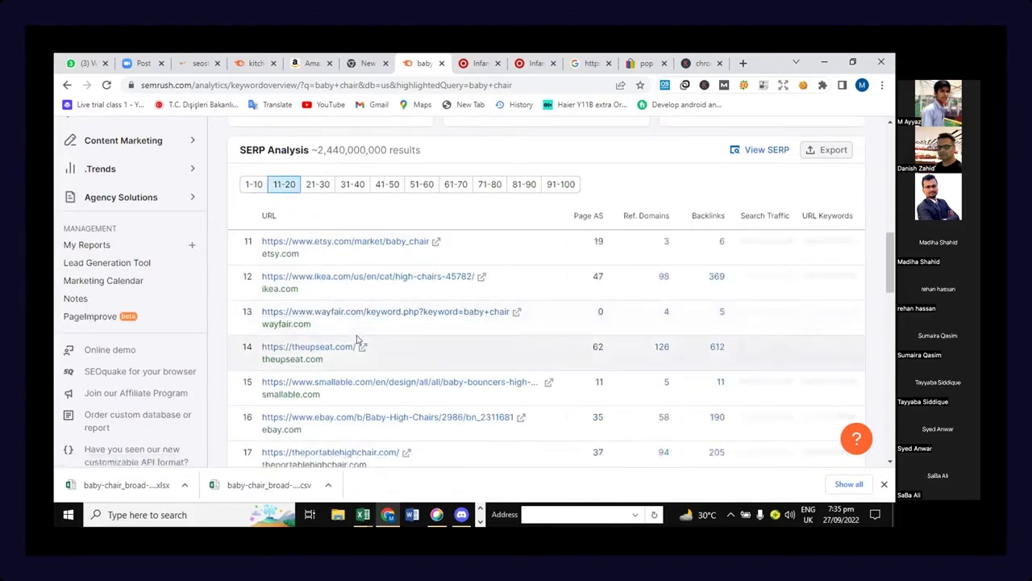
scroll(355, 312, "down", 1)
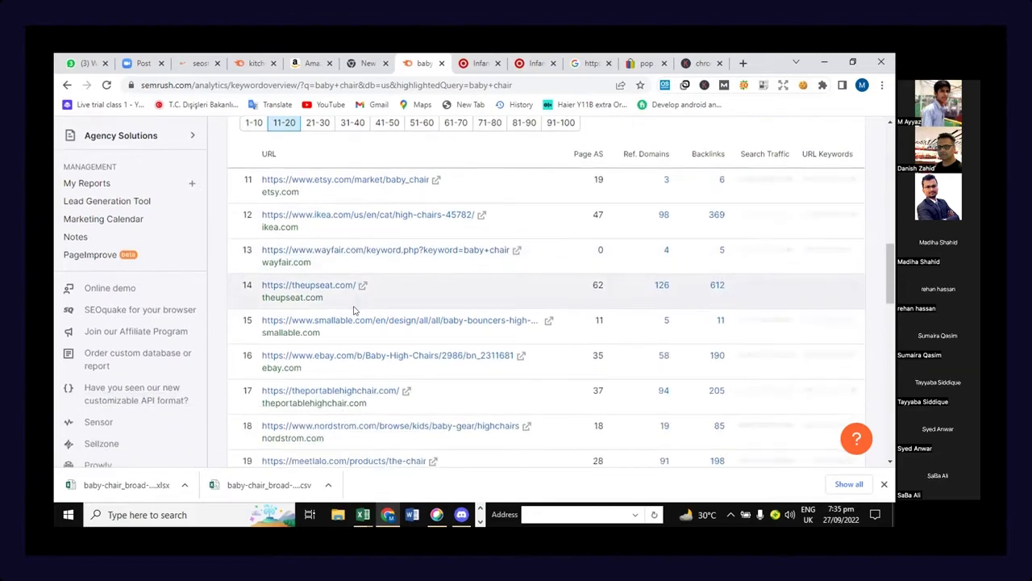
scroll(354, 312, "down", 1)
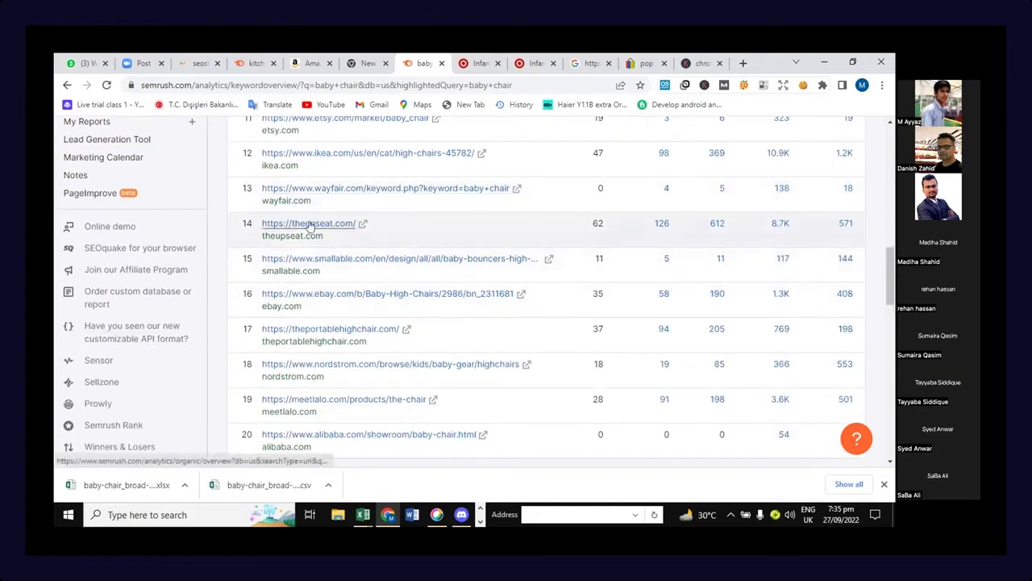
Step: Open theupseat.com from the SERP results, view its homepage, close the site and look down the remaining competitors
left_click(362, 225)
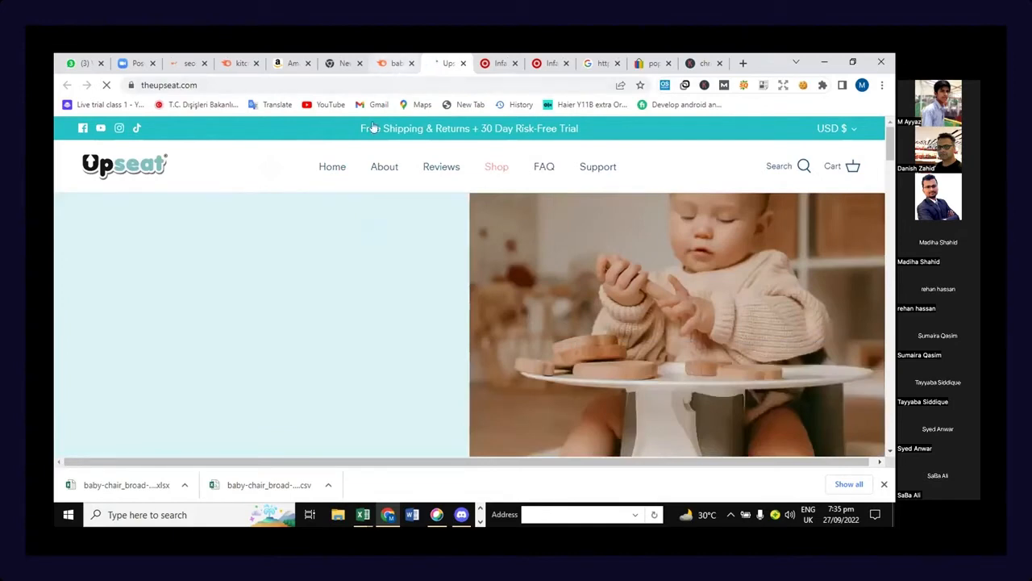
left_click(463, 66)
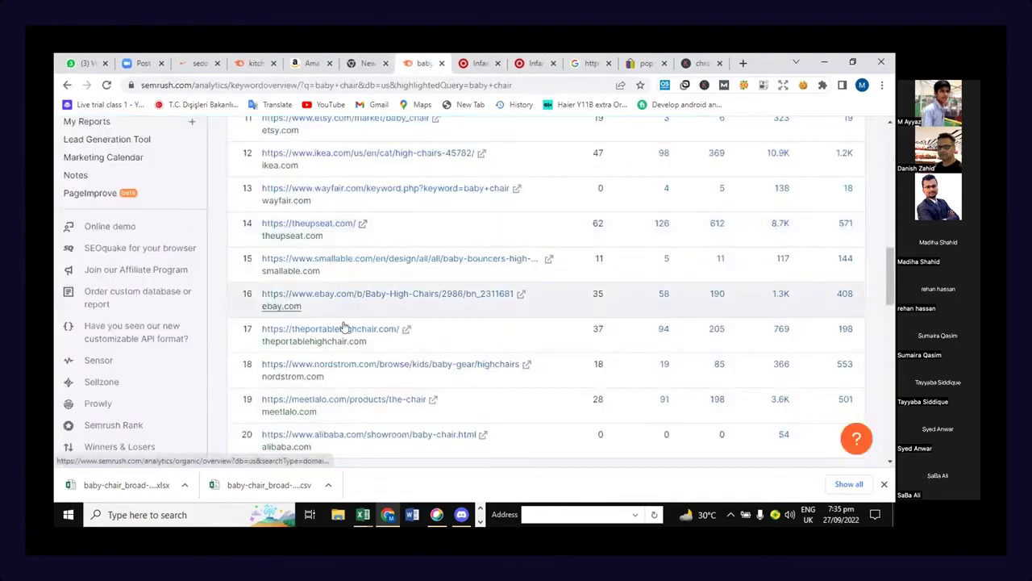
scroll(343, 326, "down", 1)
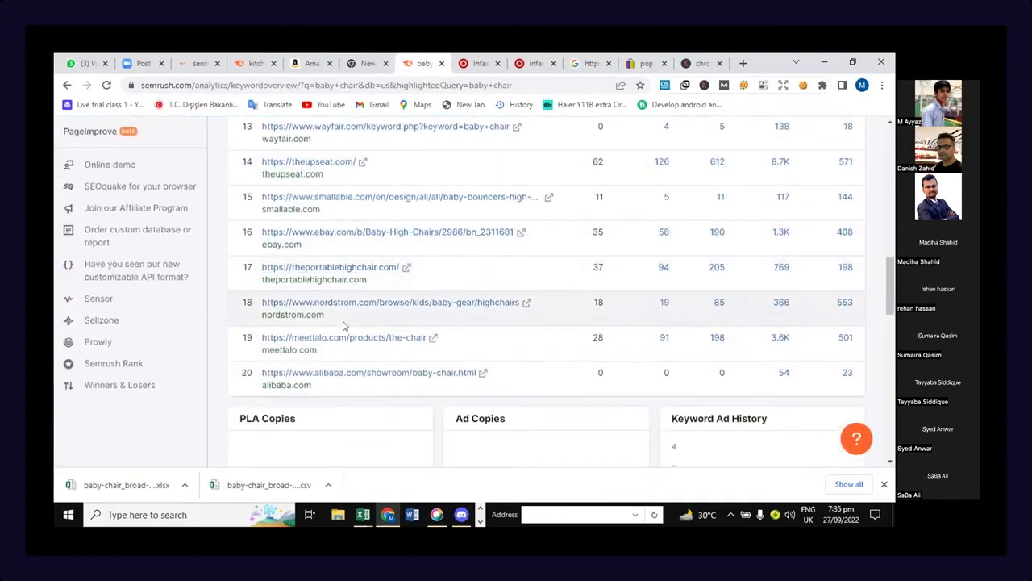
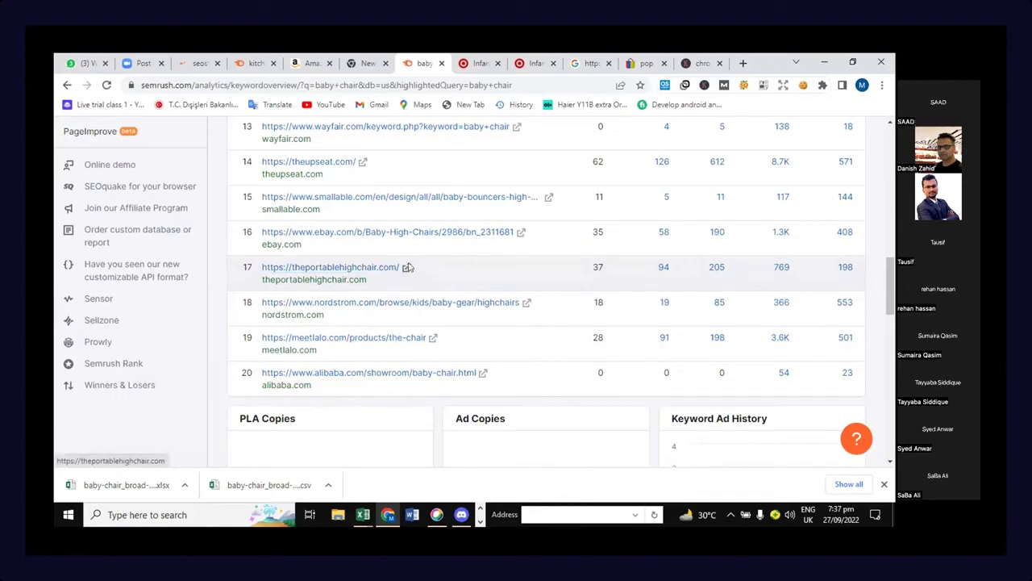
Step: Open theportablehighchair.com from the SERP results and close the two Target pages that are still open
left_click(407, 267)
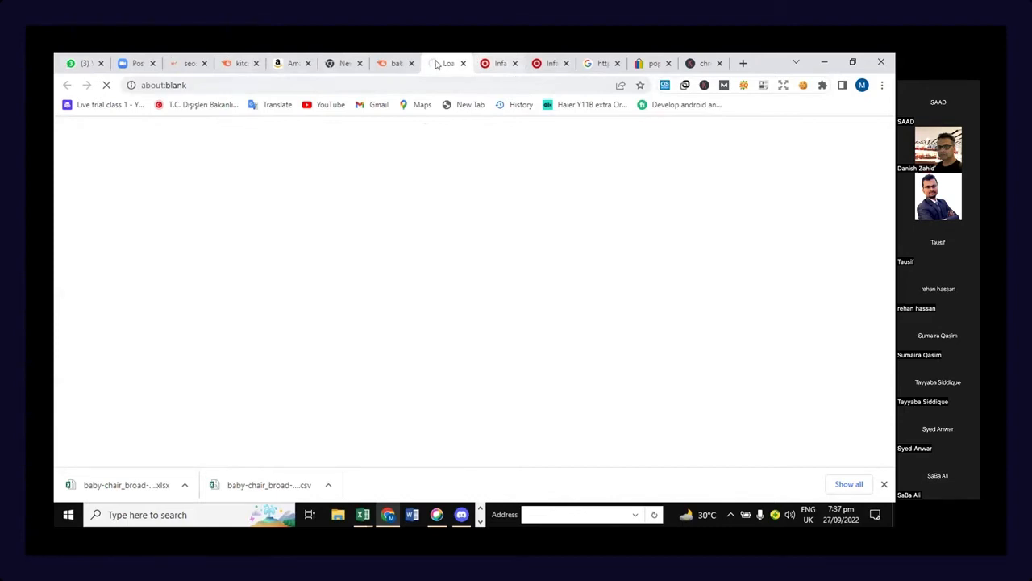
left_click(515, 64)
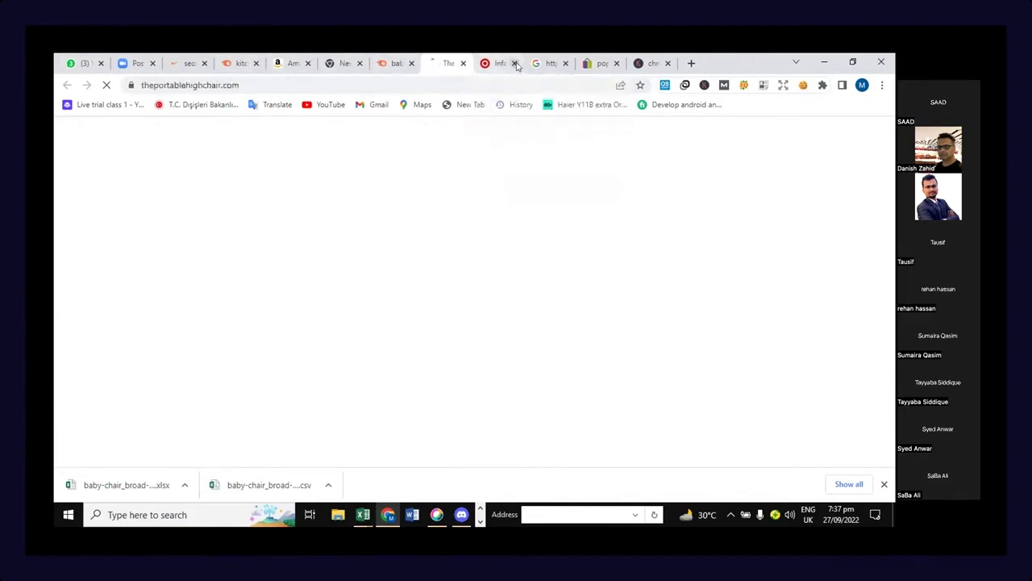
left_click(515, 64)
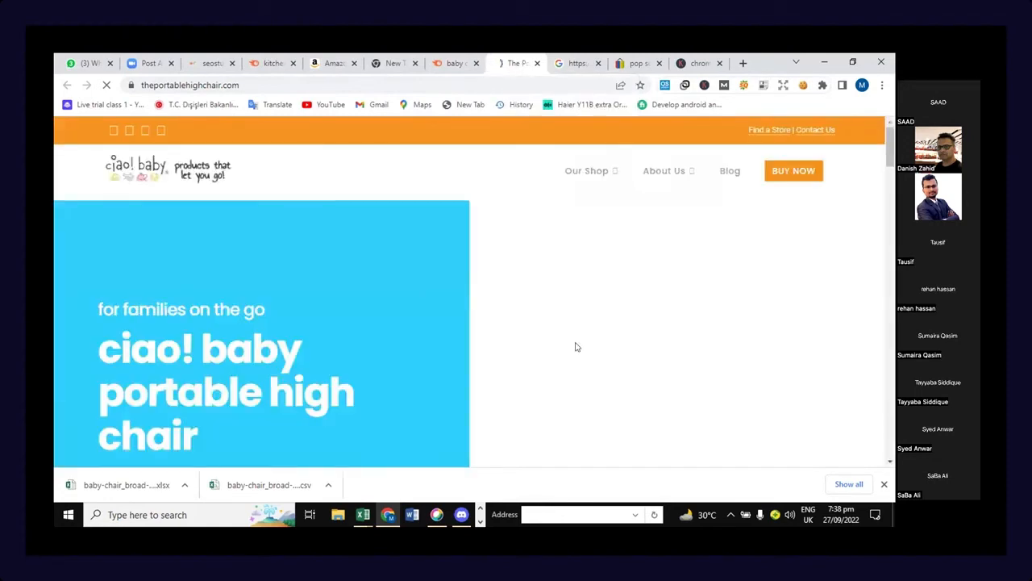
Step: Examine the homepage of theportablehighchair.com, including its chair products, promotional sections, sign-up form and footer
scroll(578, 351, "down", 1)
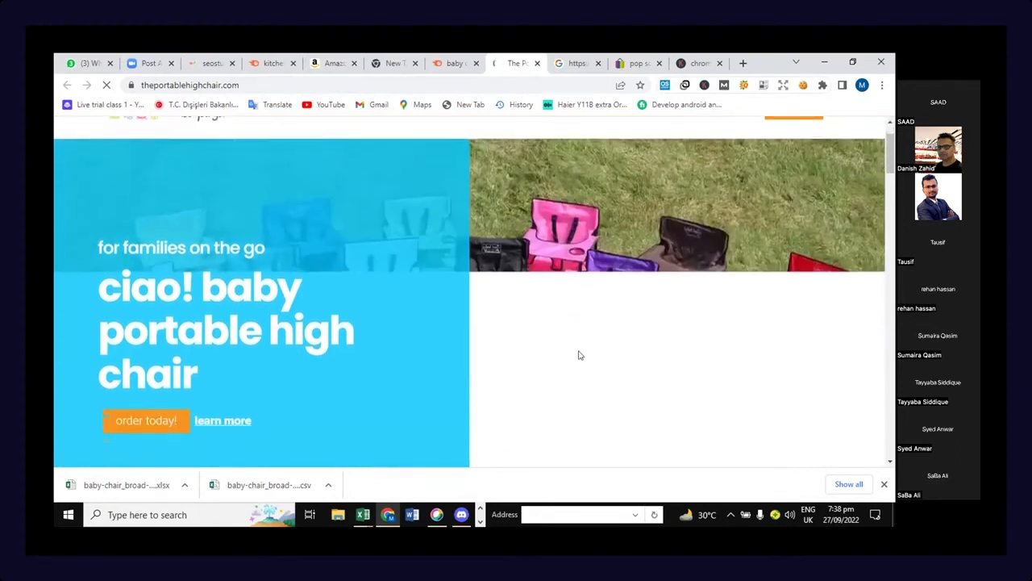
scroll(578, 354, "down", 1)
scroll(578, 355, "down", 1)
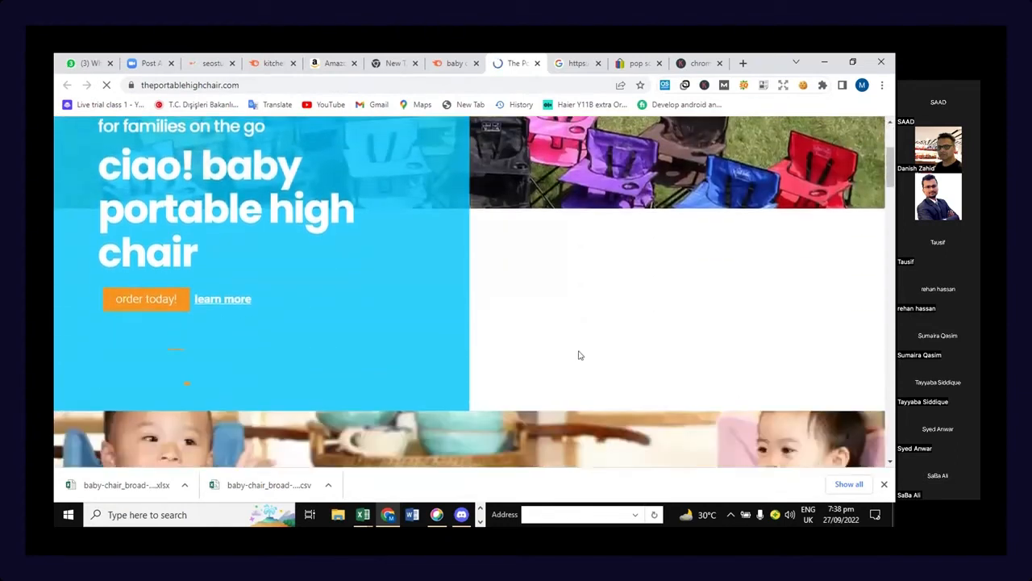
scroll(578, 355, "down", 1)
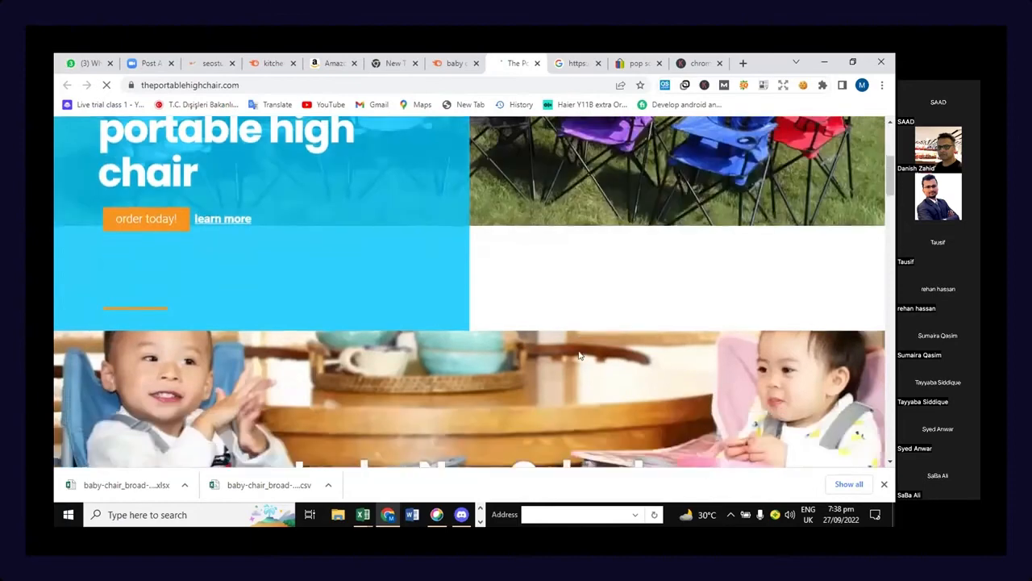
scroll(578, 354, "down", 3)
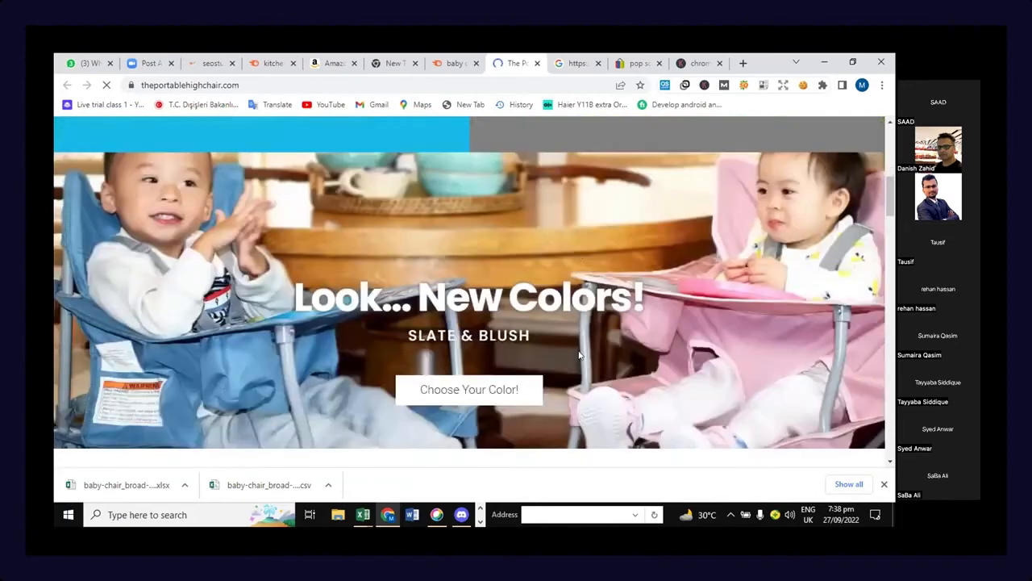
scroll(579, 355, "down", 6)
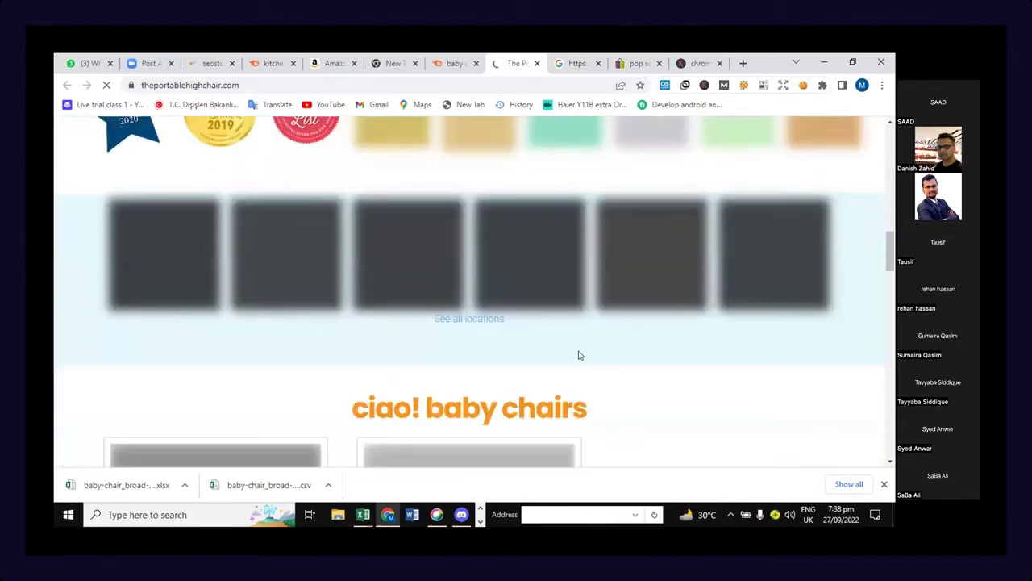
scroll(578, 352, "down", 3)
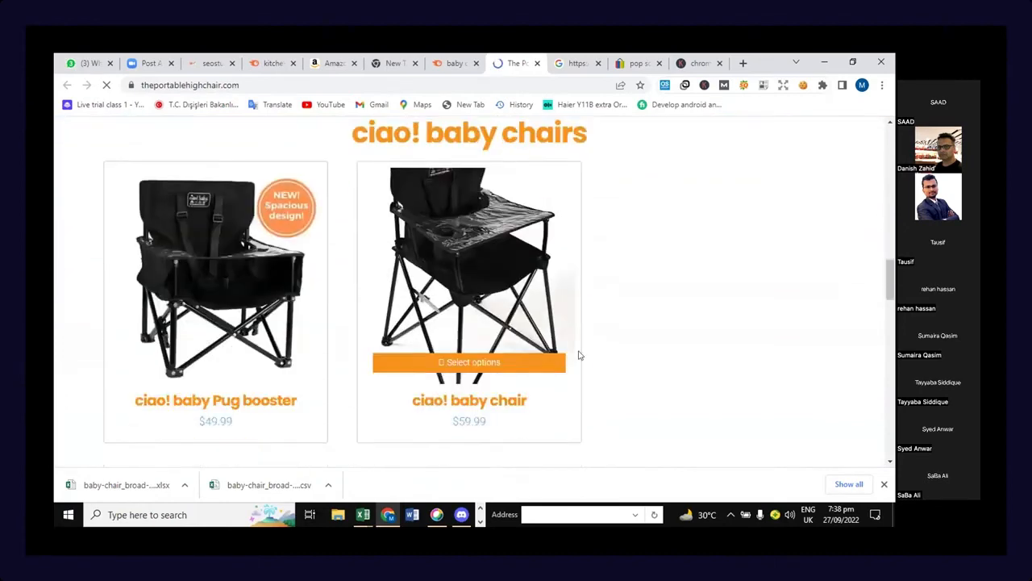
scroll(578, 355, "down", 4)
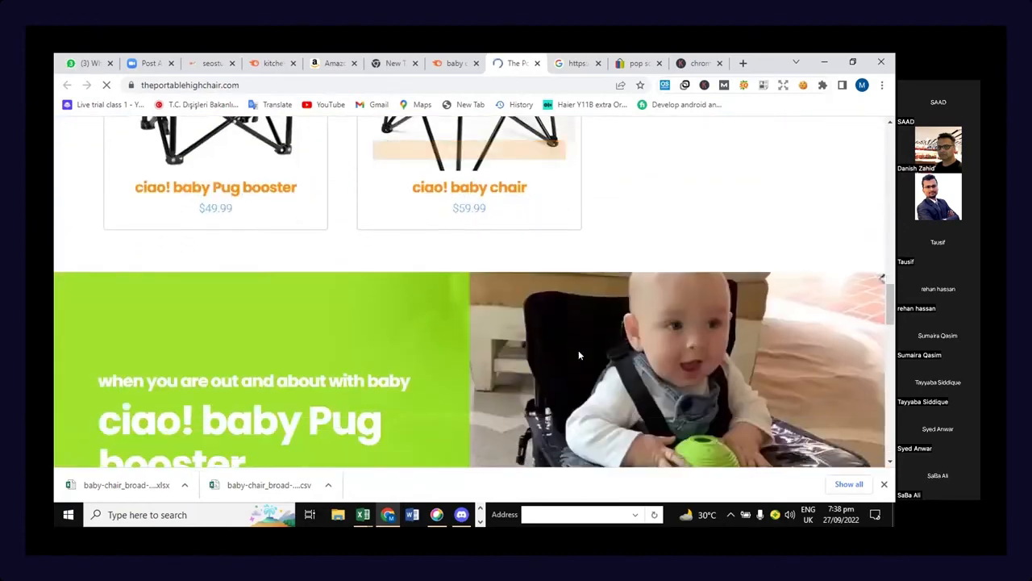
scroll(621, 355, "down", 1)
scroll(622, 356, "down", 2)
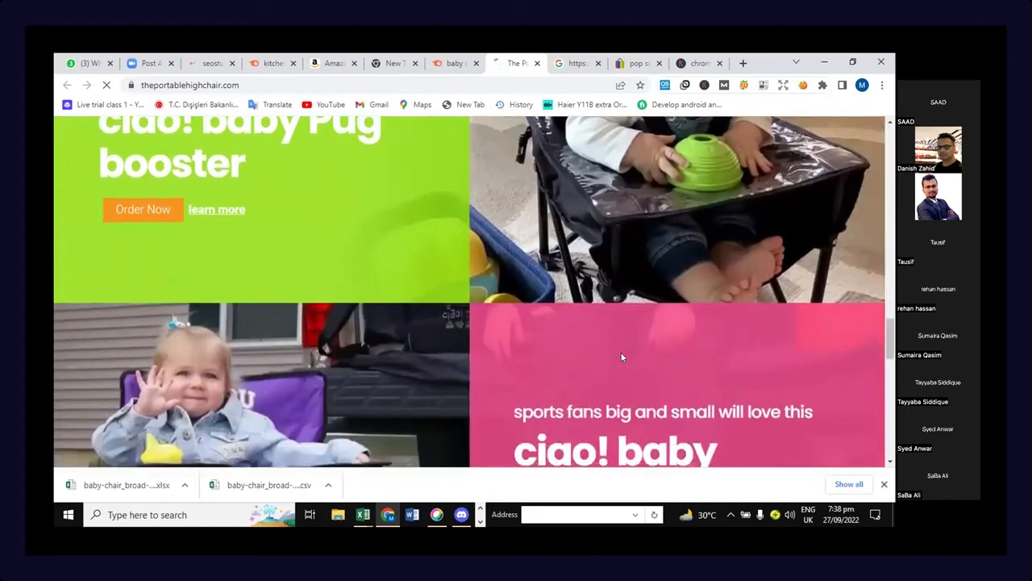
scroll(622, 356, "down", 4)
scroll(621, 356, "down", 3)
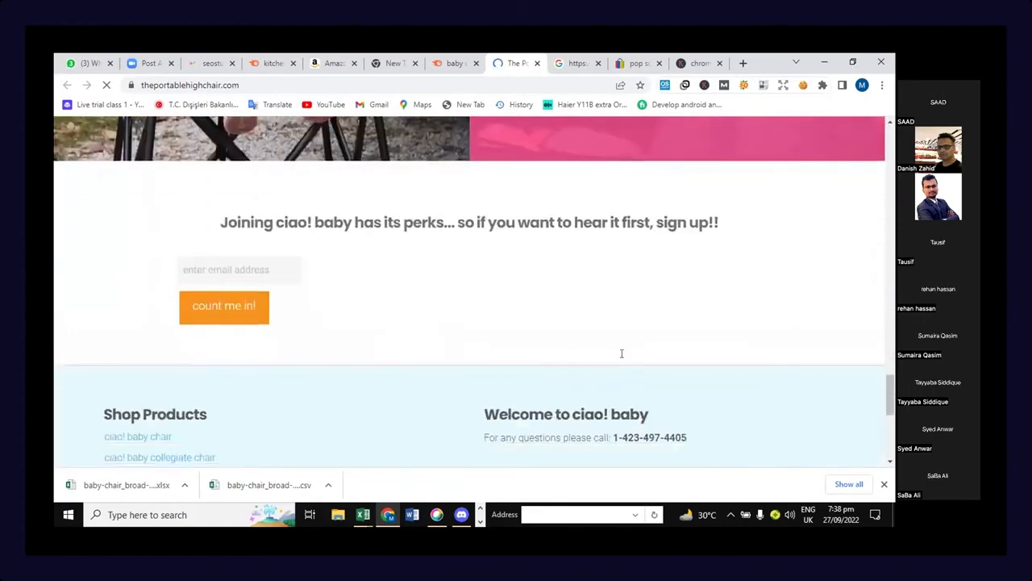
scroll(622, 353, "up", 3)
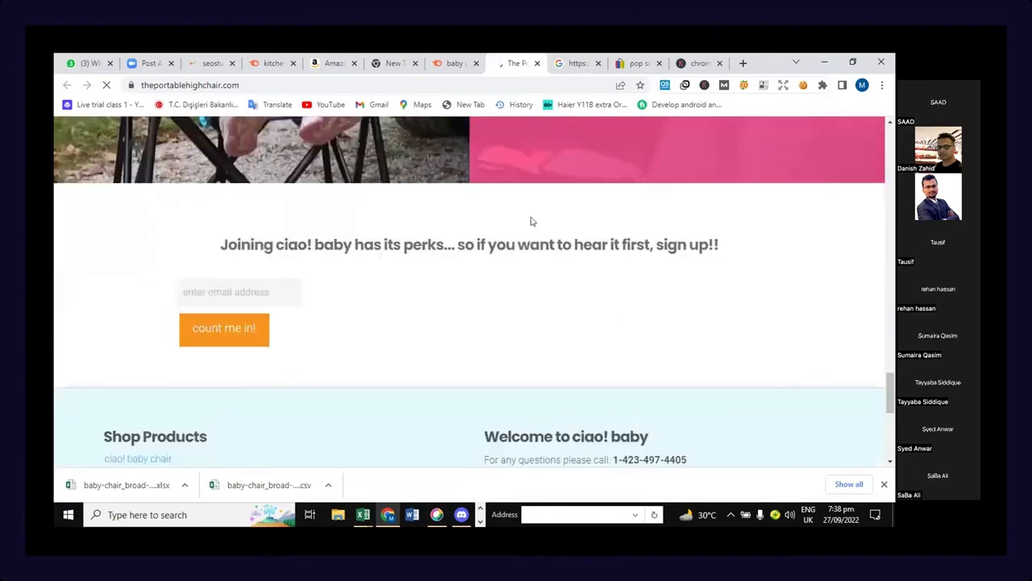
scroll(488, 336, "up", 3)
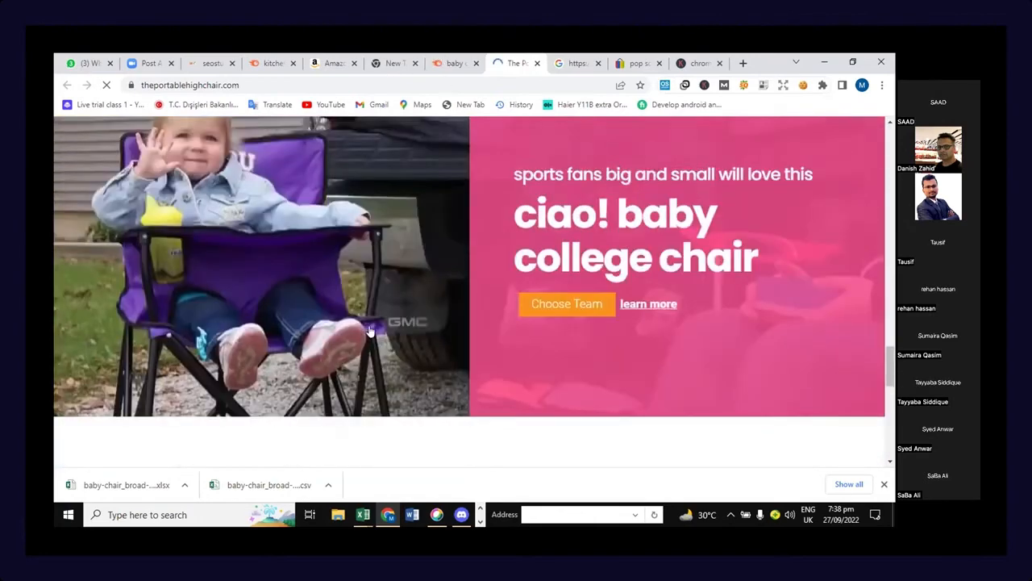
scroll(441, 316, "up", 3)
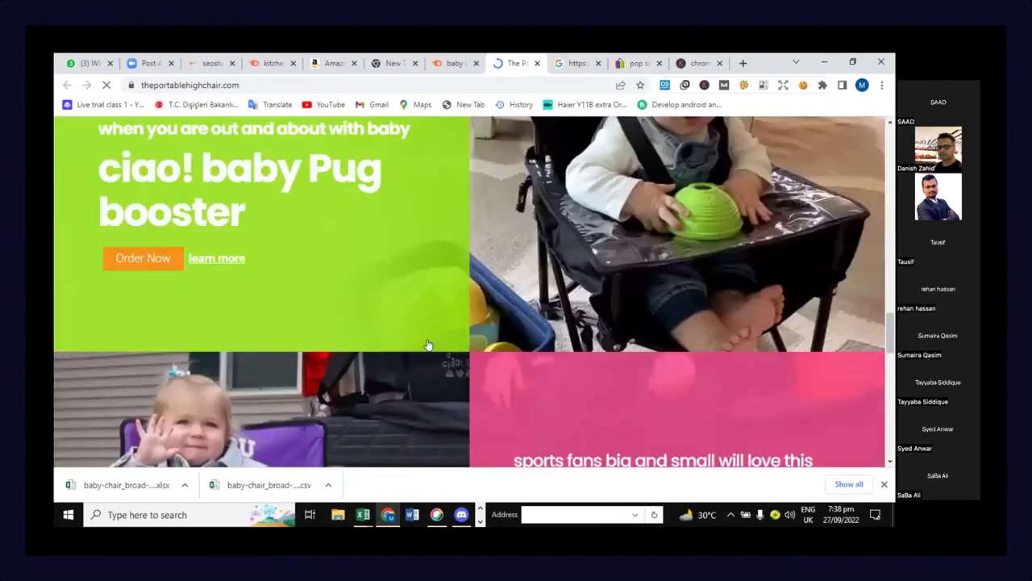
Step: Open the nordstrom.com high chairs result from the SERP list and return to theportablehighchair.com to review its product sections and awards
key("ctrl+shift+Tab")
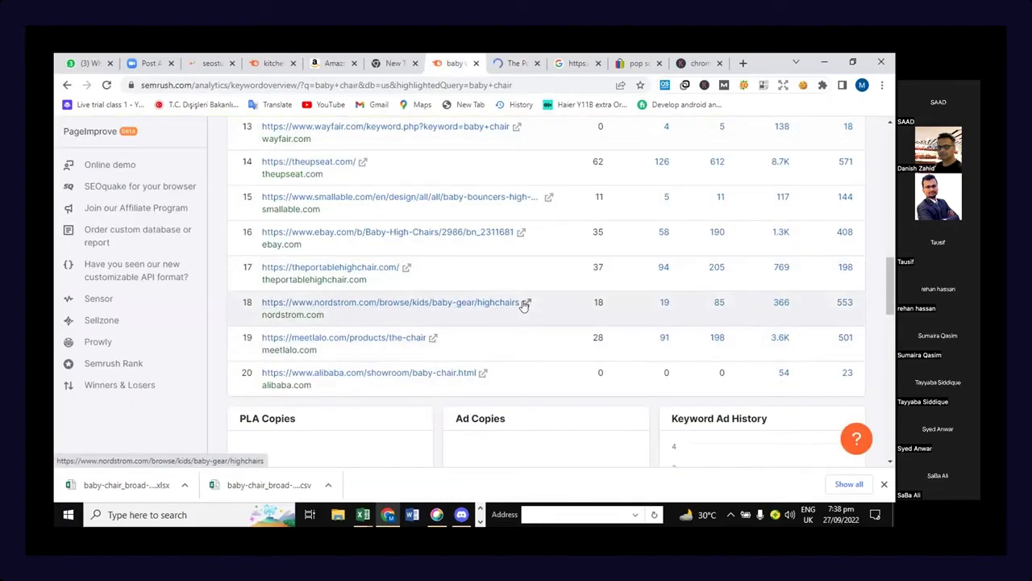
left_click(524, 305)
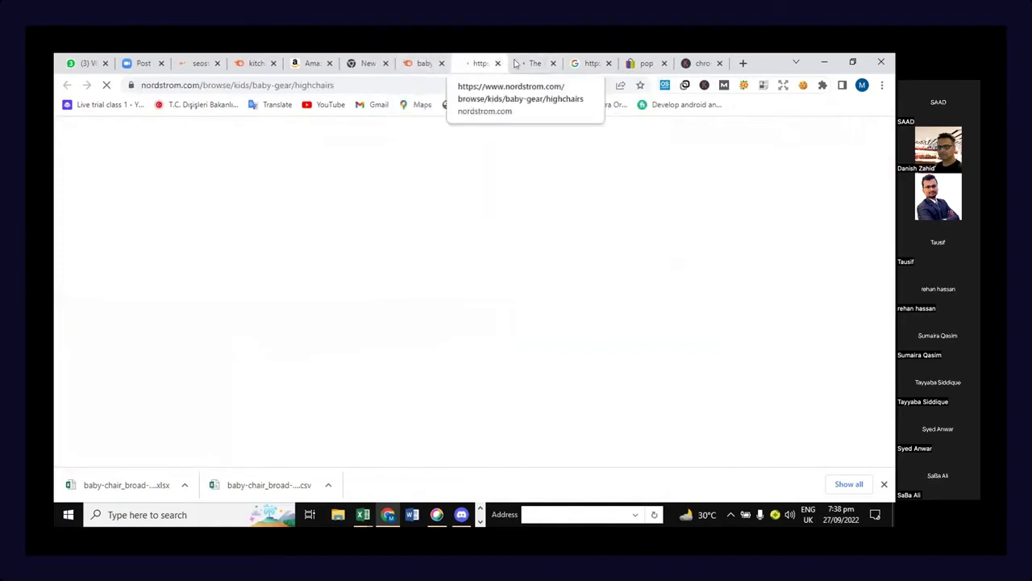
left_click(532, 63)
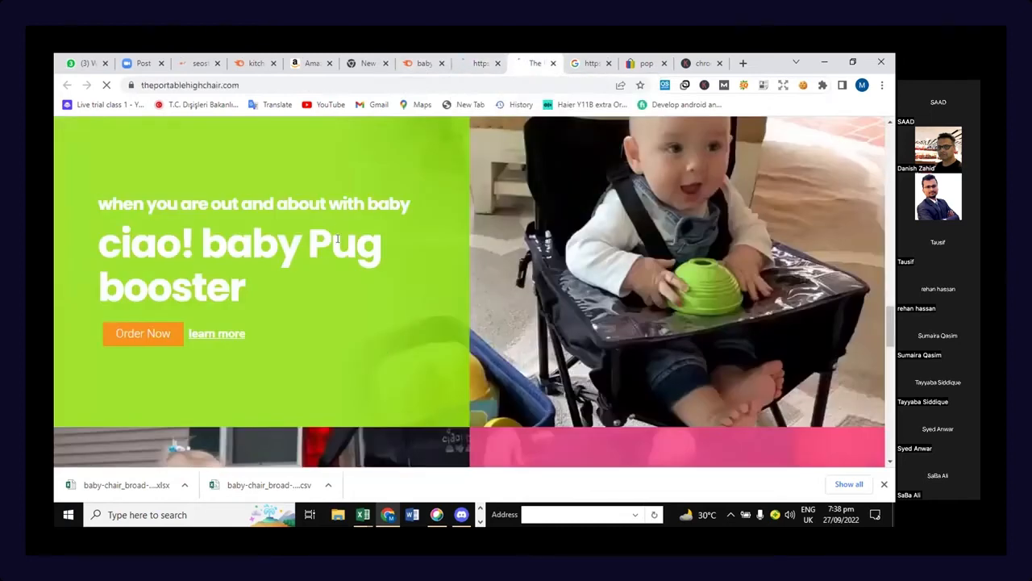
scroll(338, 239, "down", 1)
scroll(338, 242, "down", 1)
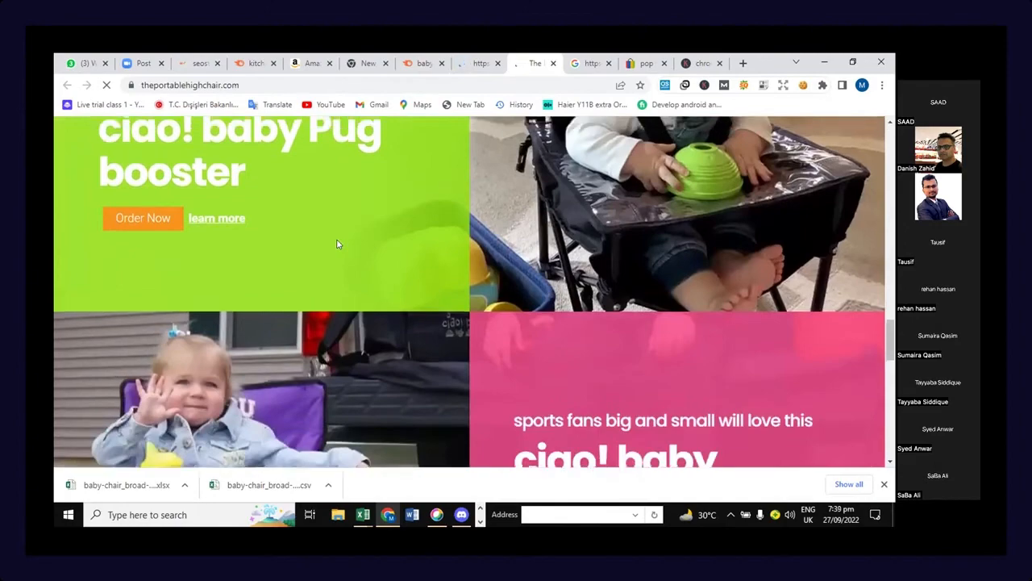
scroll(338, 244, "up", 5)
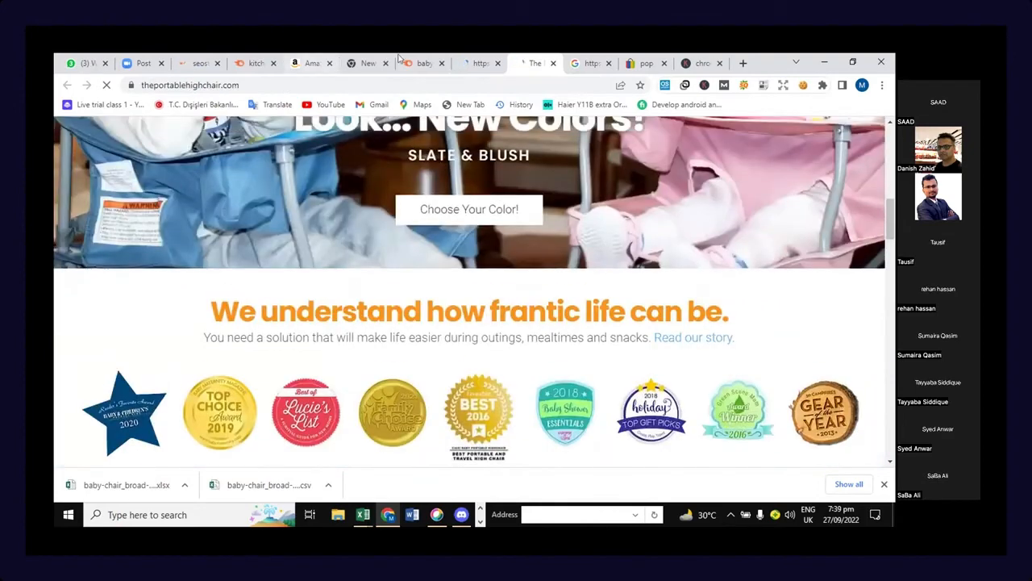
Step: Copy the web address of theportablehighchair.com and return to the Semrush Keyword Overview
right_click(142, 83)
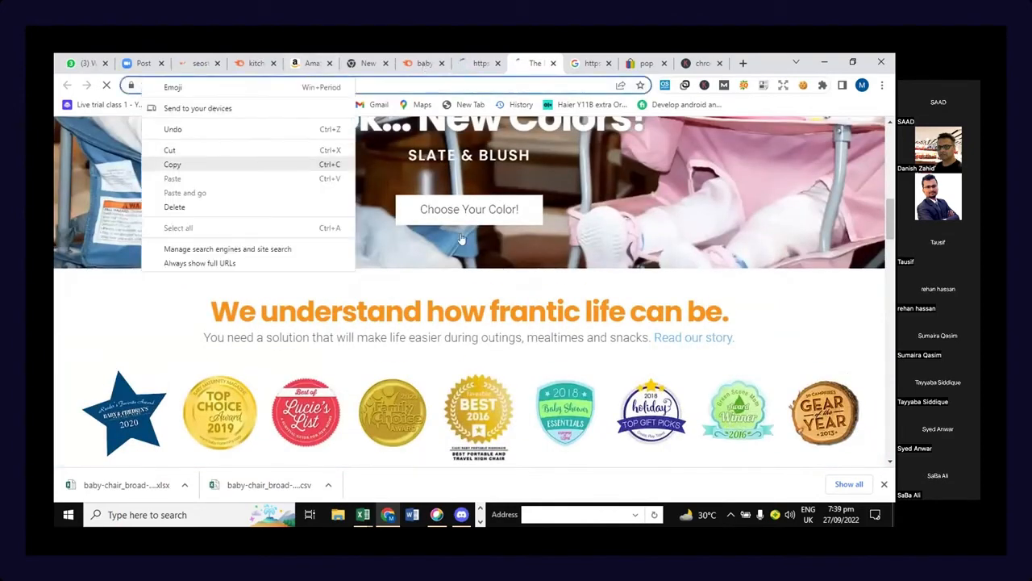
key("Escape")
left_click(423, 63)
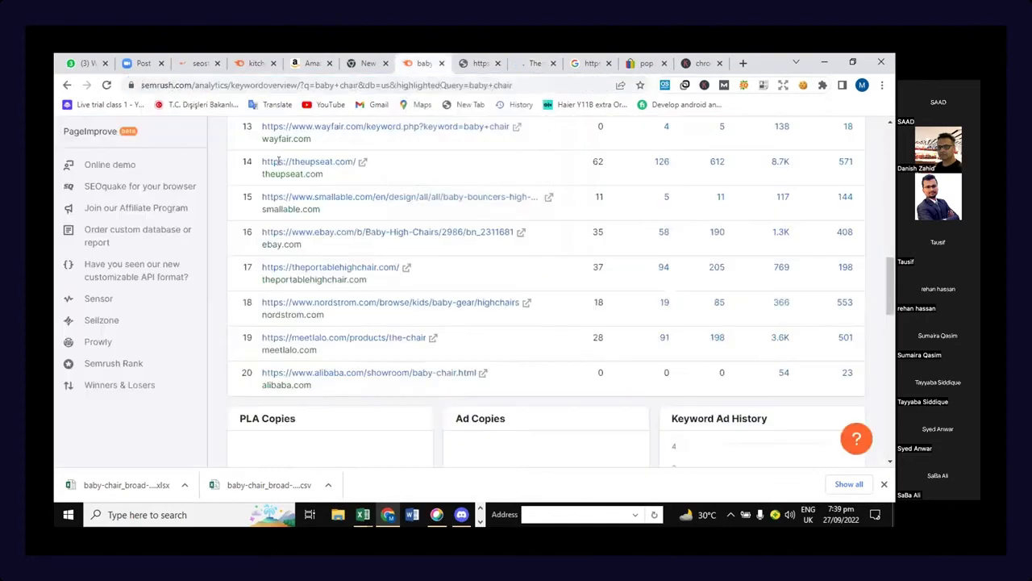
scroll(278, 161, "up", 15)
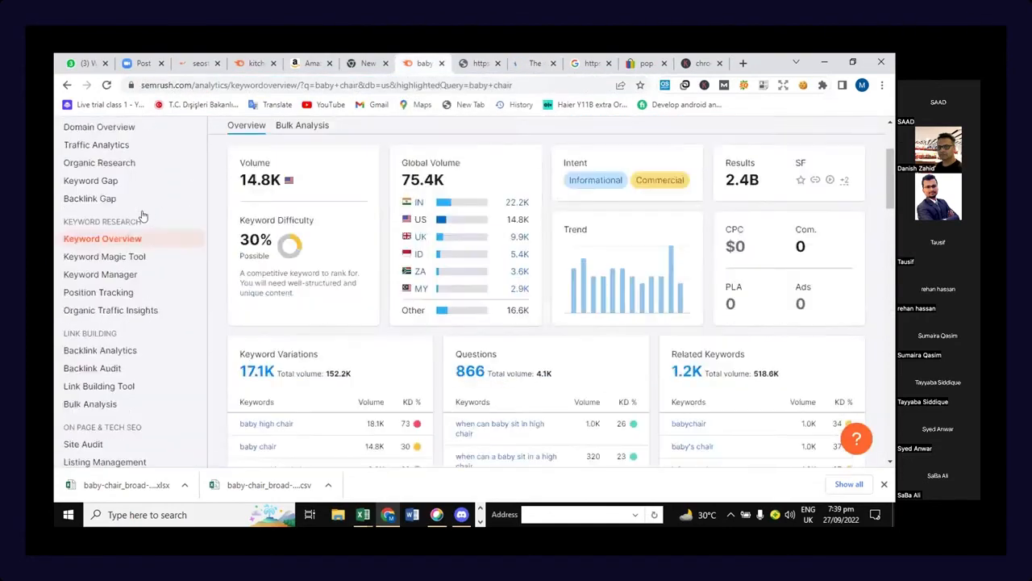
scroll(149, 217, "up", 3)
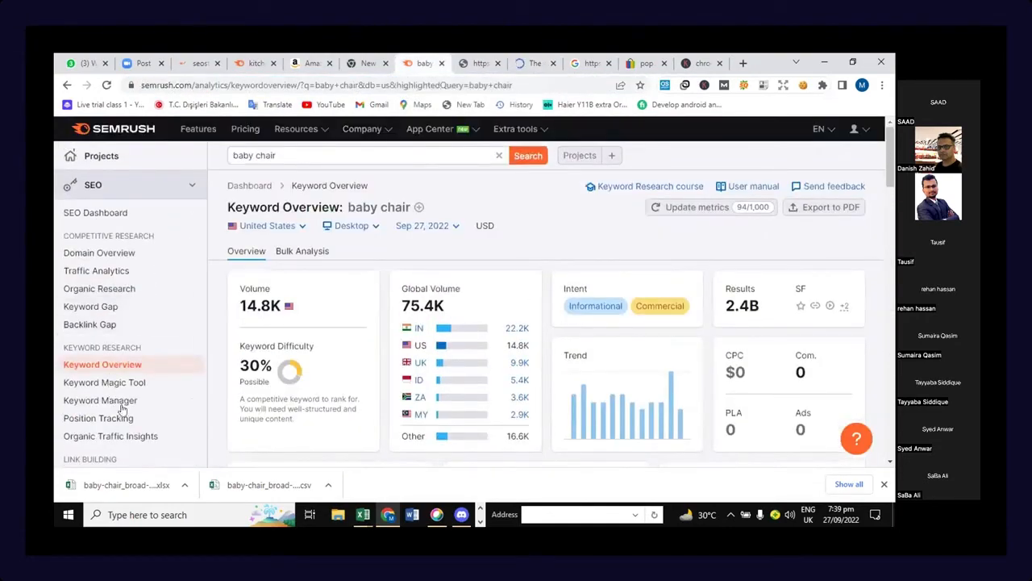
left_click(99, 253)
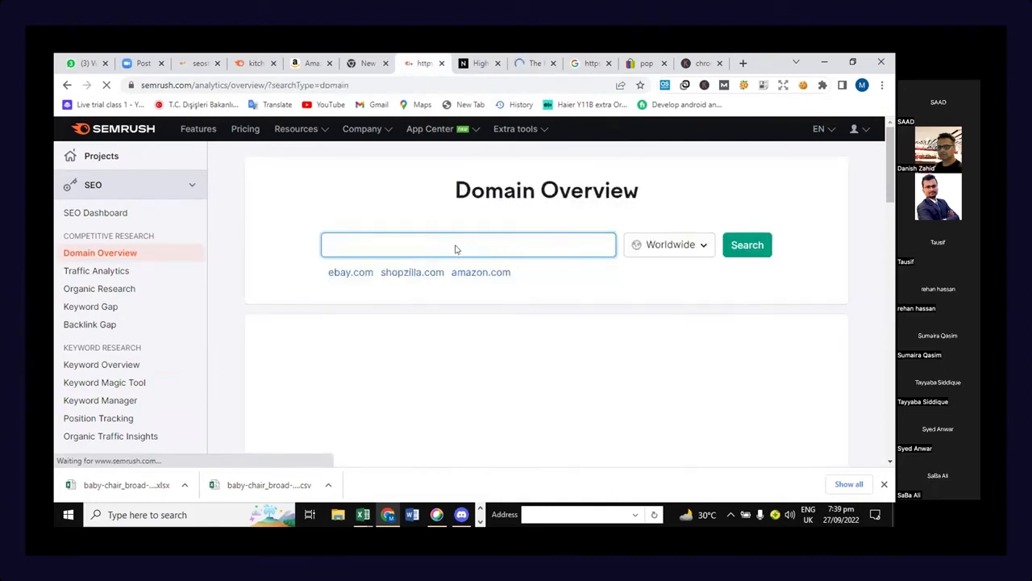
right_click(457, 252)
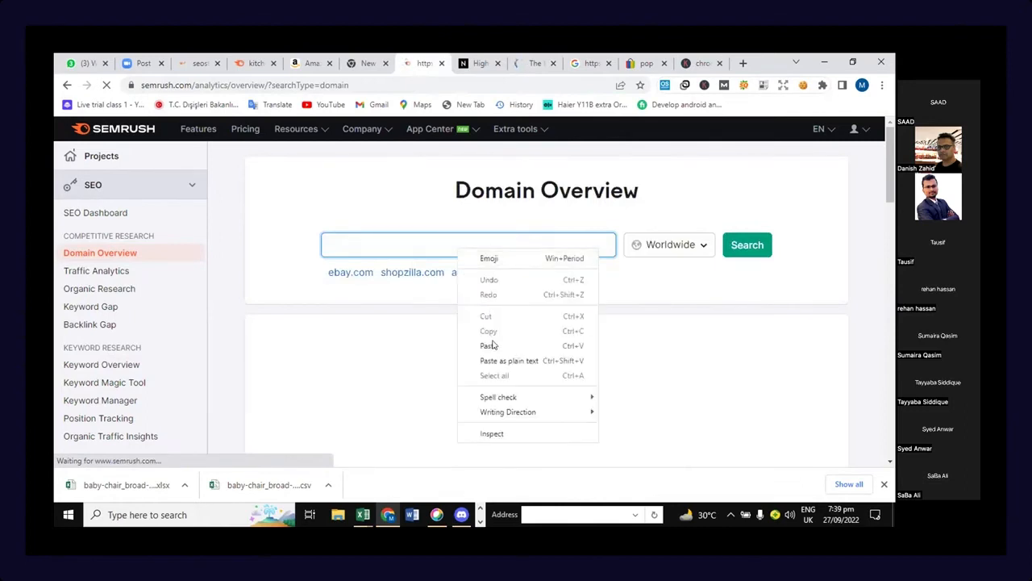
left_click(489, 345)
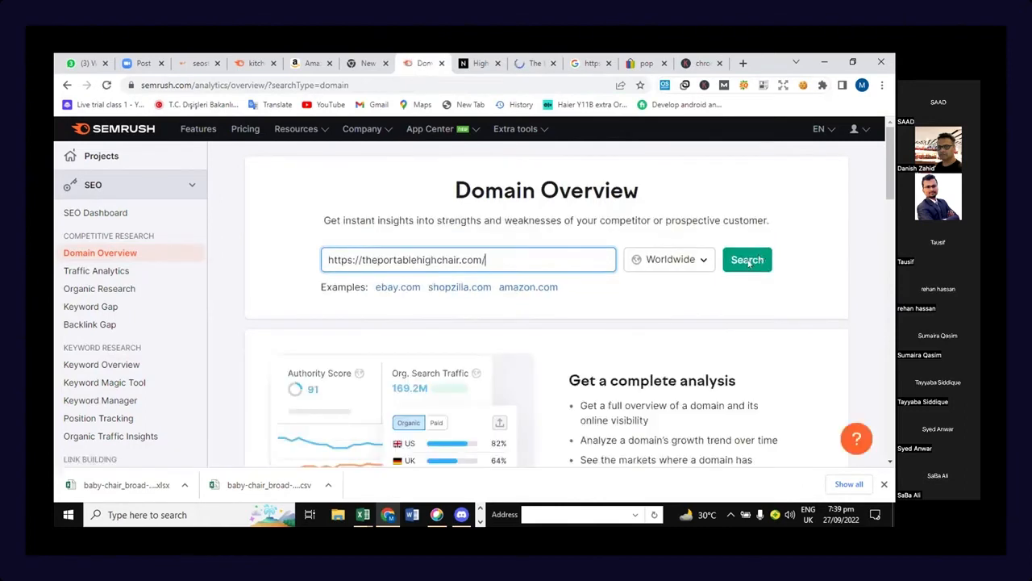
left_click(748, 262)
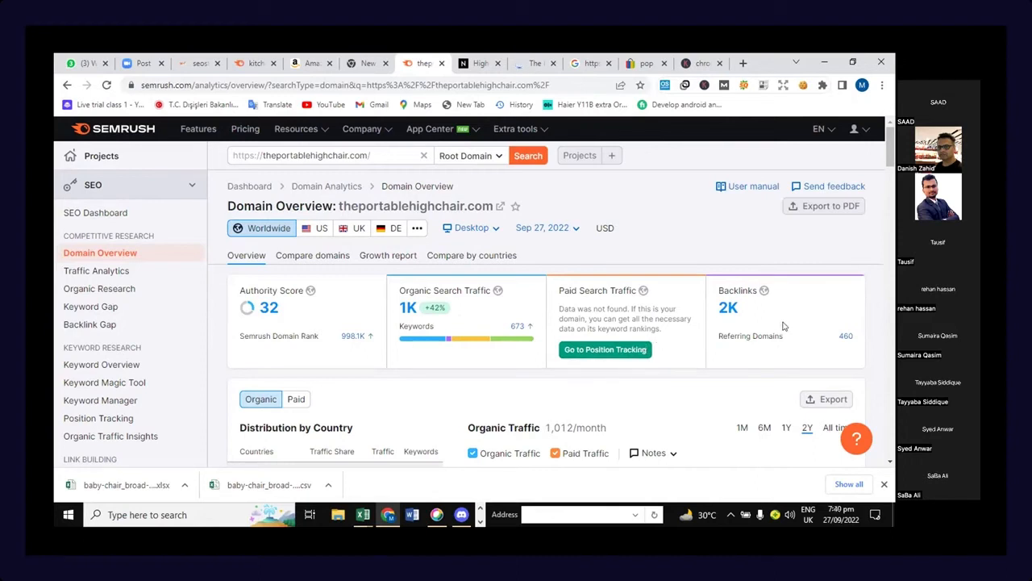
scroll(782, 326, "down", 3)
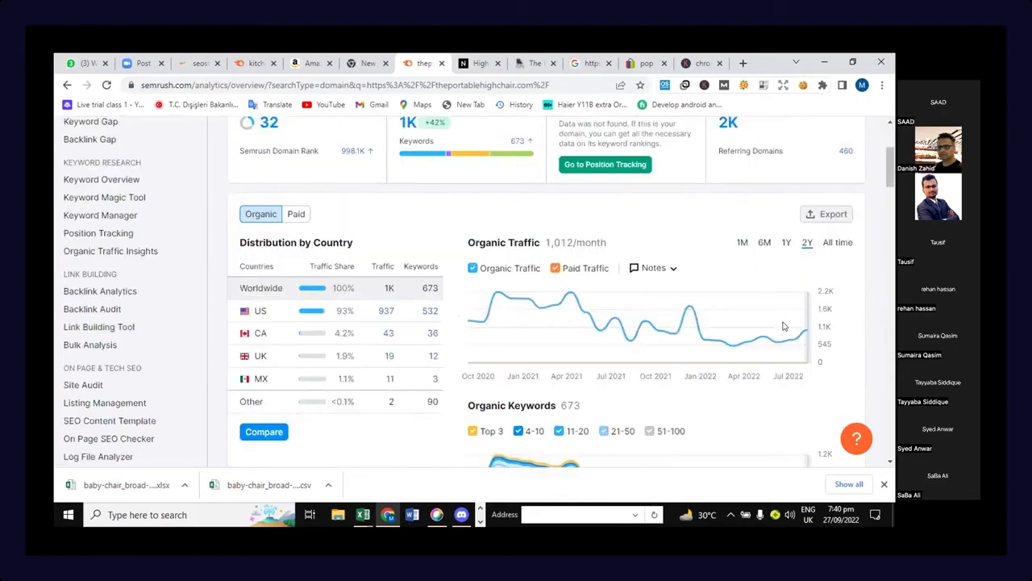
scroll(783, 326, "down", 3)
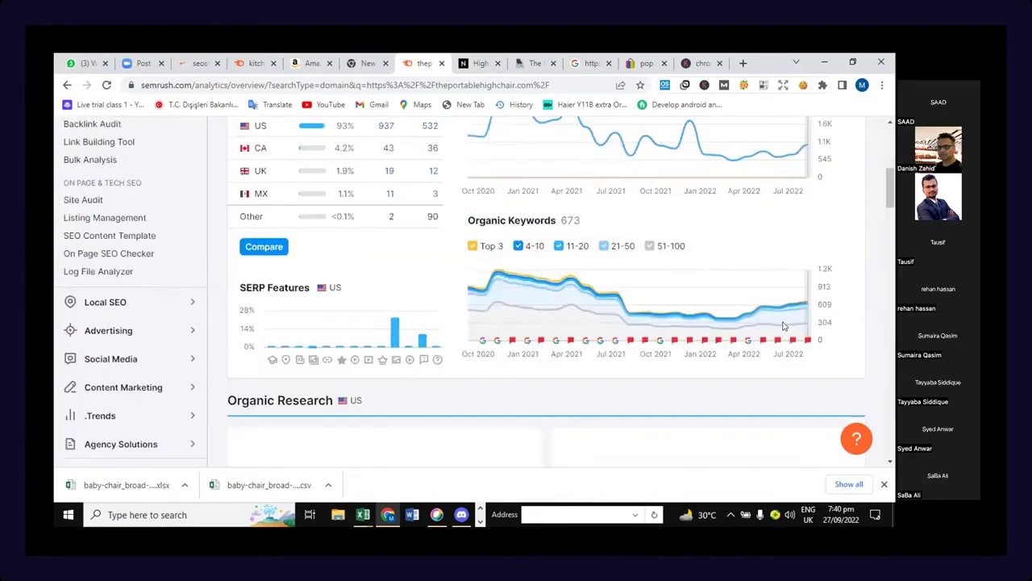
scroll(782, 326, "down", 3)
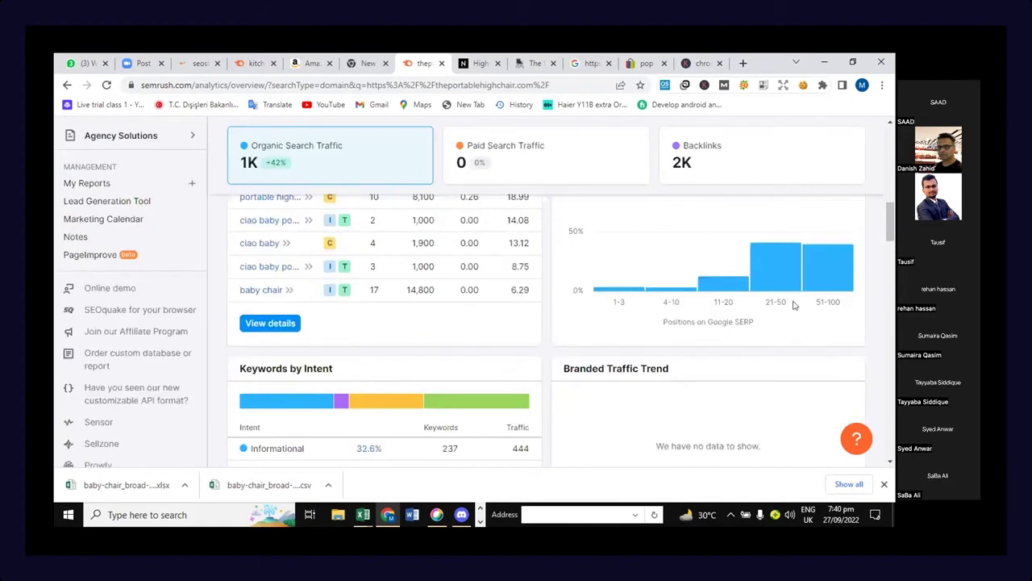
Step: Examine the organic sections of the theportablehighchair.com Domain Overview, including top keywords, position distribution, keywords by intent, branded traffic and main organic competitors
scroll(793, 305, "up", 1)
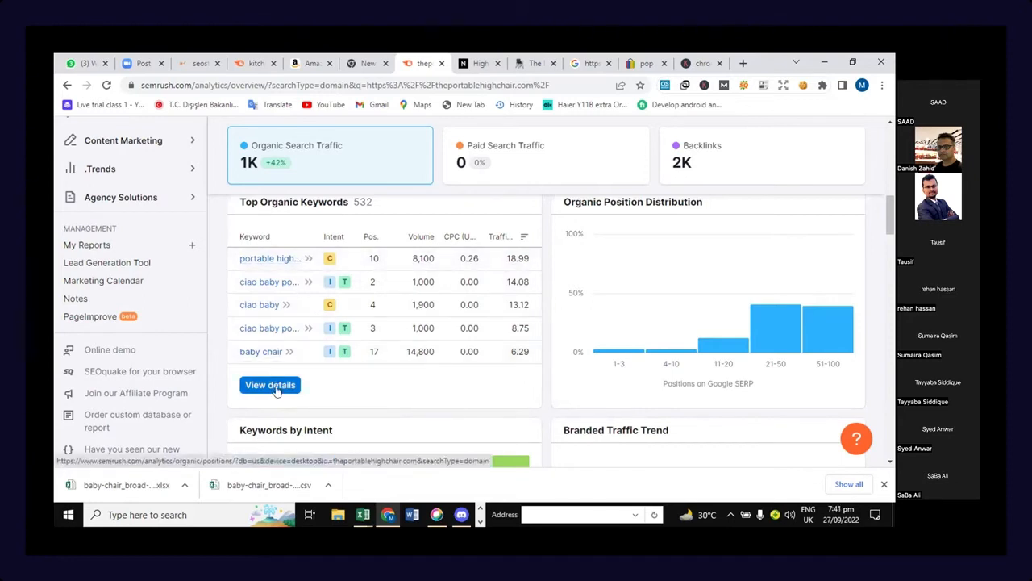
scroll(276, 391, "down", 1)
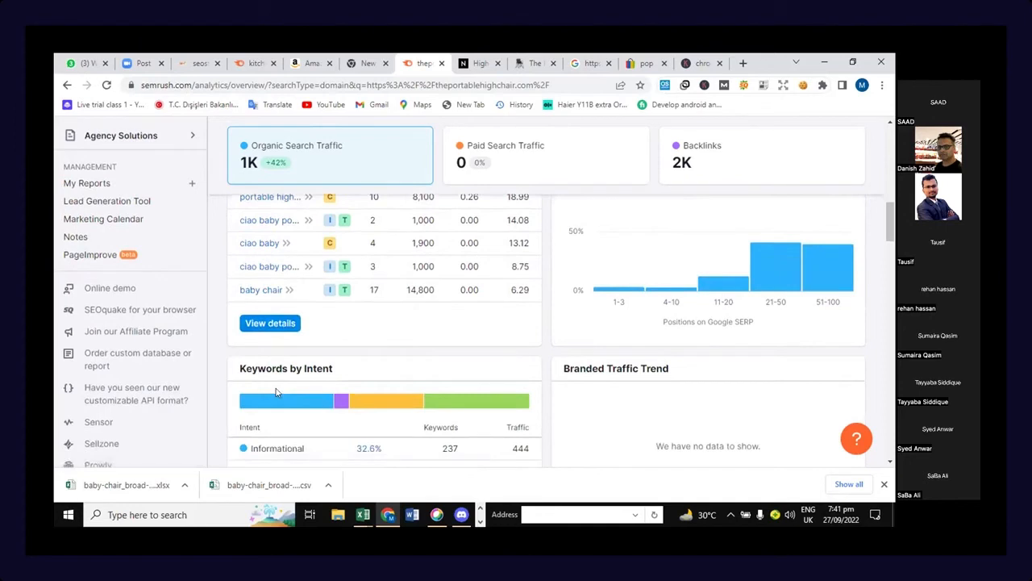
scroll(276, 391, "down", 1)
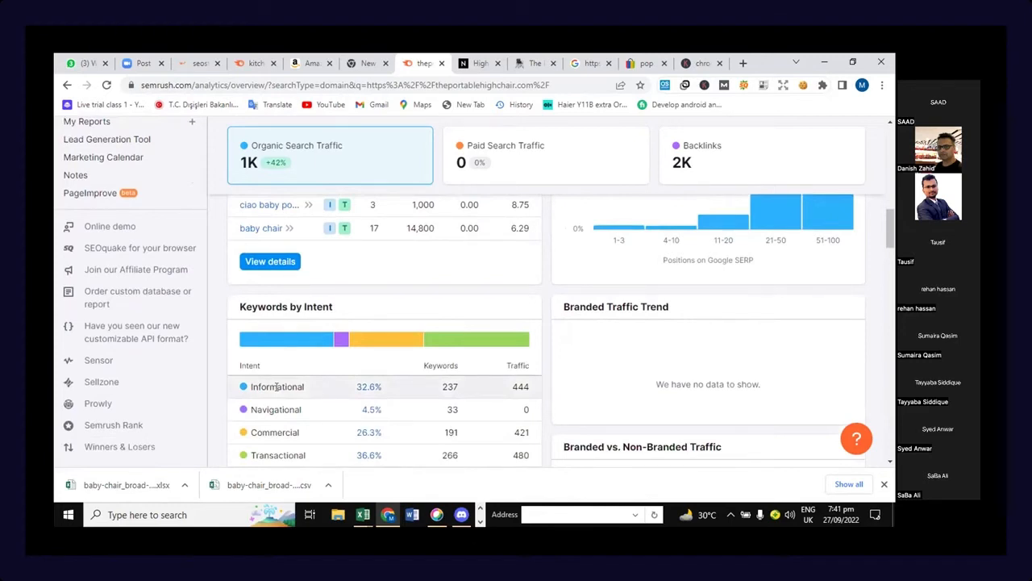
scroll(277, 387, "down", 1)
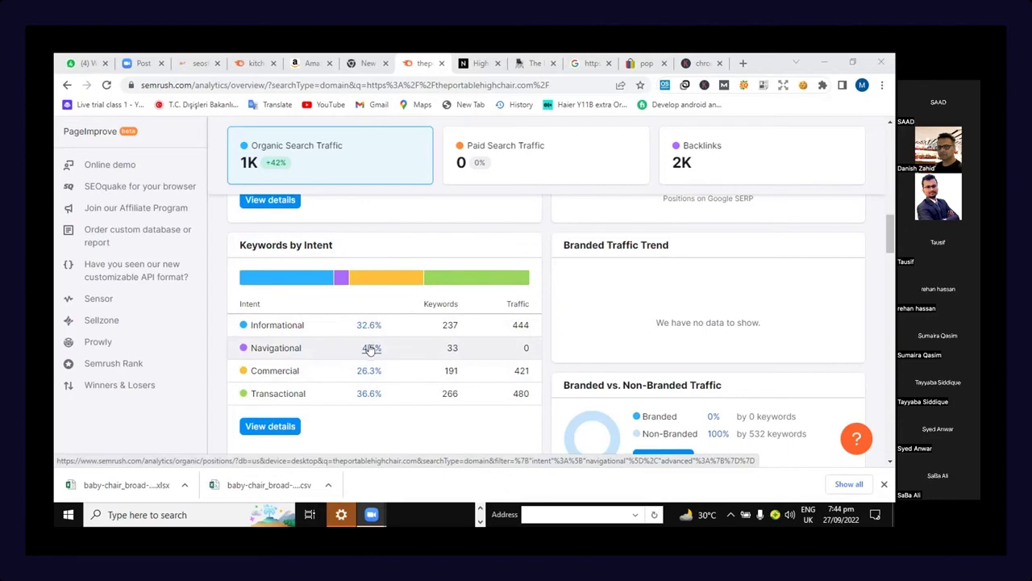
scroll(414, 387, "down", 1)
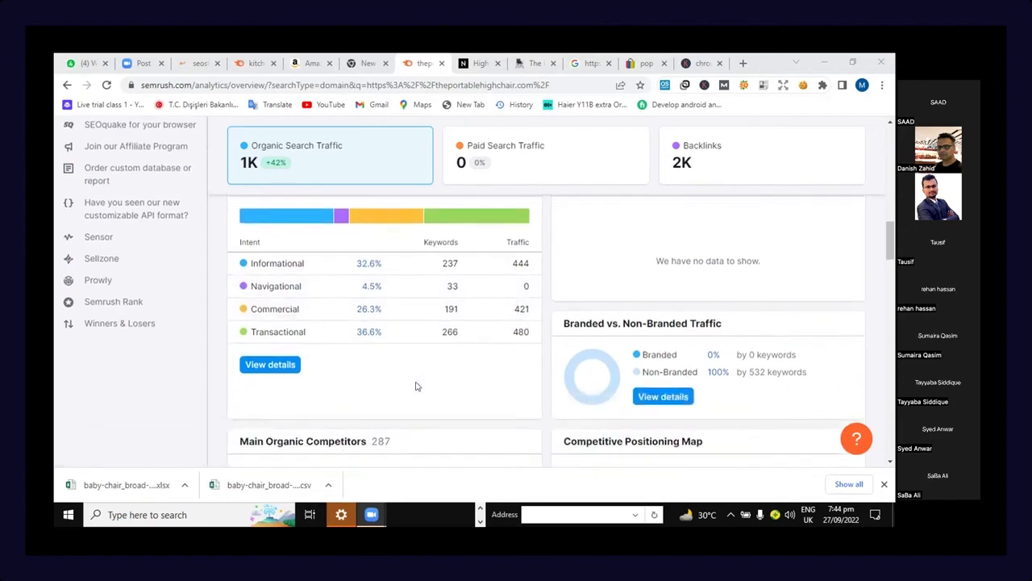
scroll(416, 386, "down", 2)
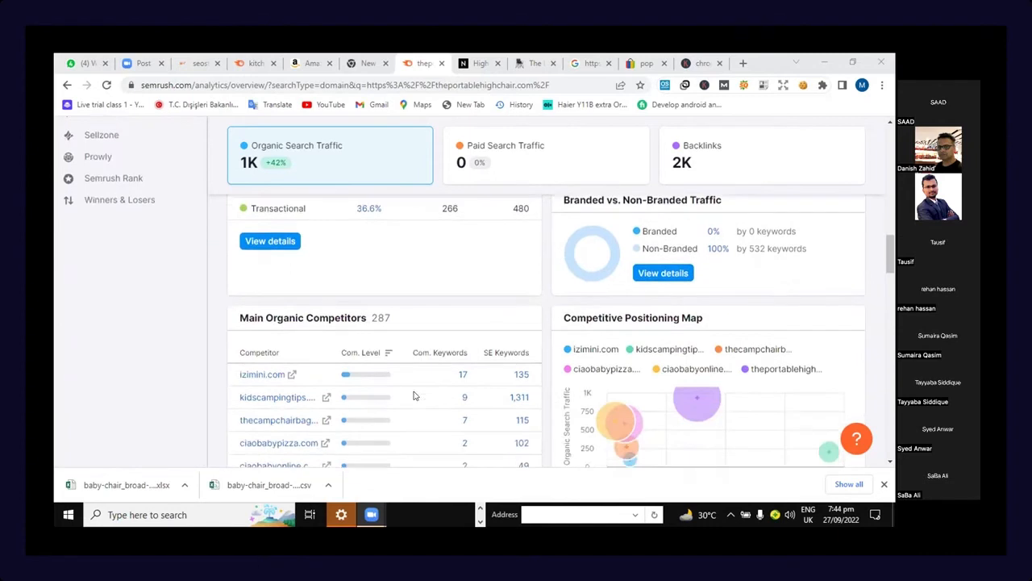
scroll(415, 396, "down", 1)
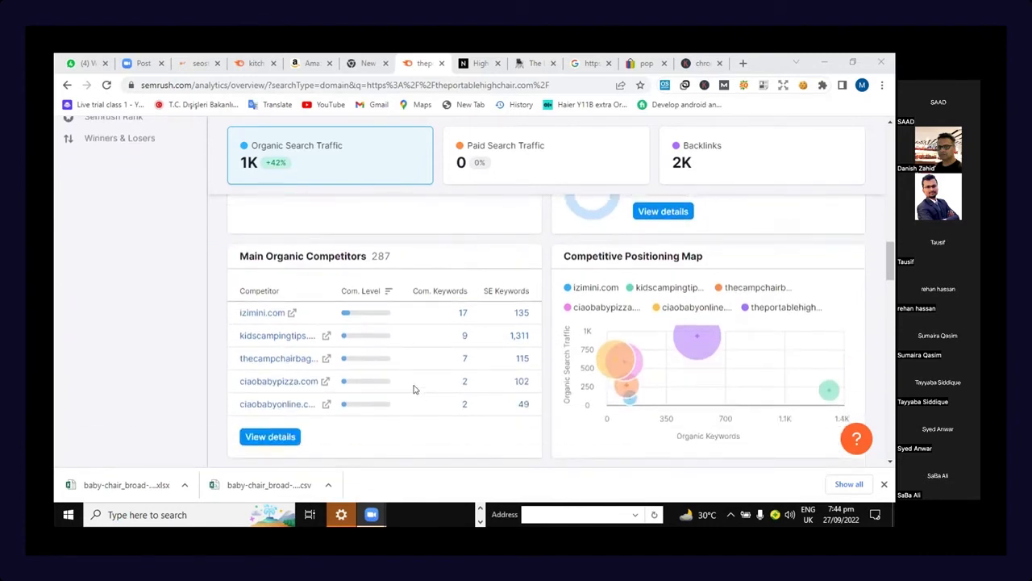
scroll(424, 290, "down", 2)
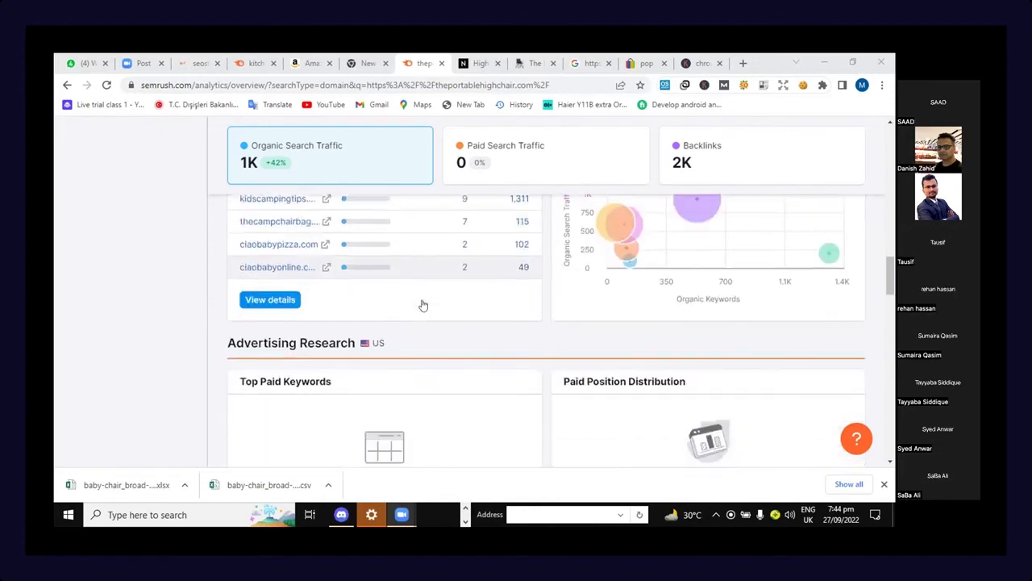
scroll(423, 305, "down", 1)
scroll(422, 305, "up", 4)
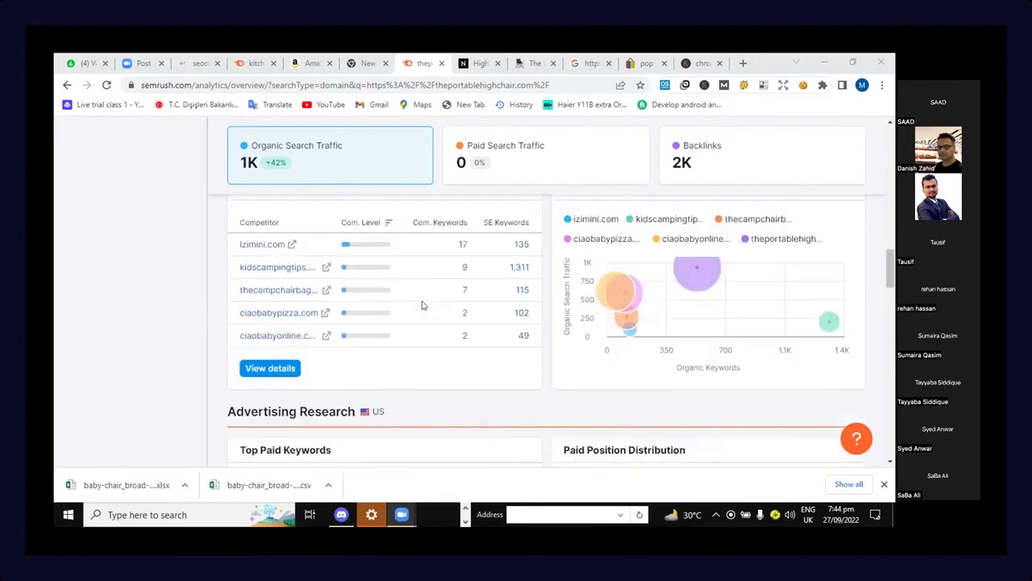
scroll(556, 363, "up", 3)
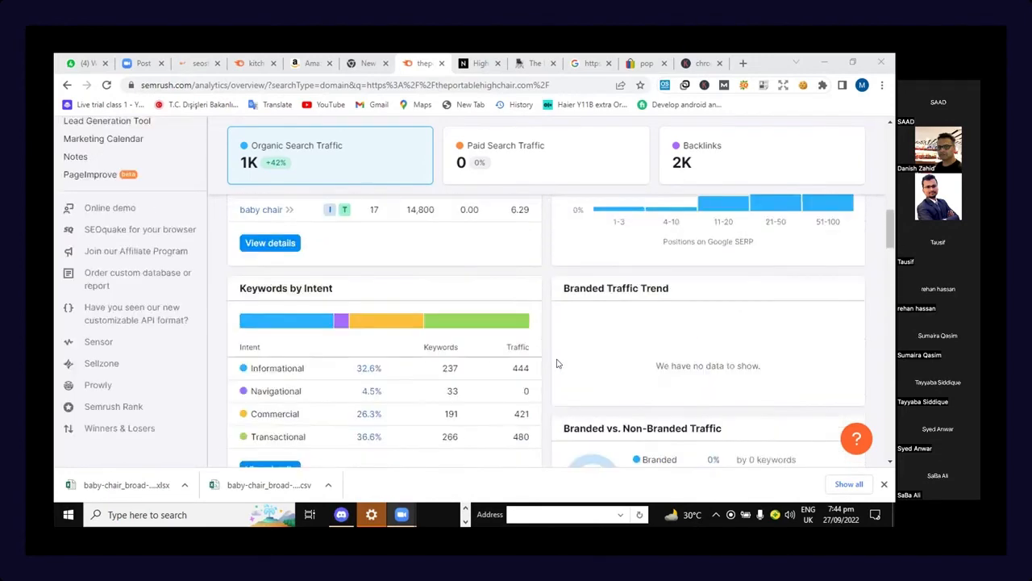
scroll(556, 363, "up", 4)
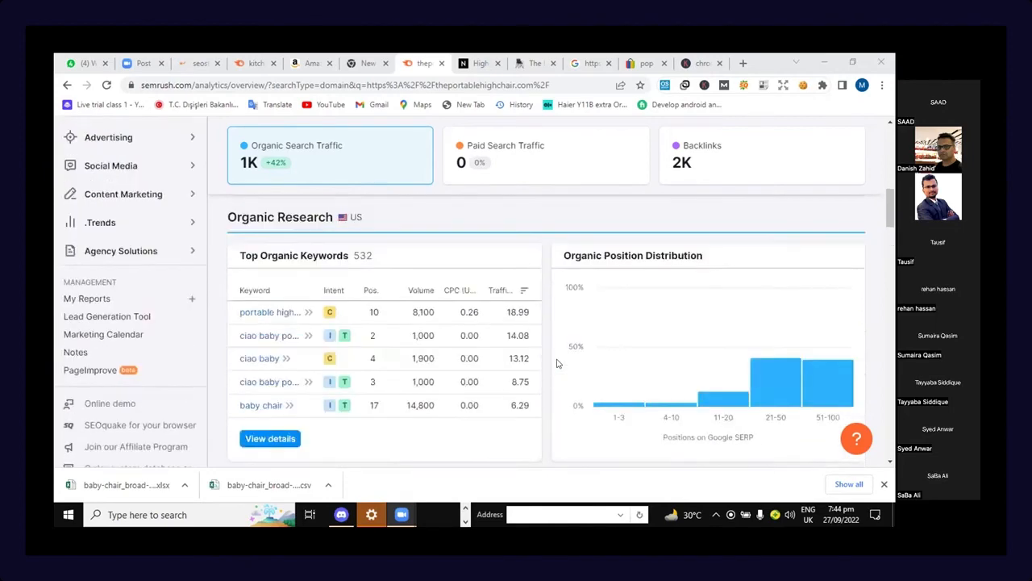
scroll(556, 363, "up", 4)
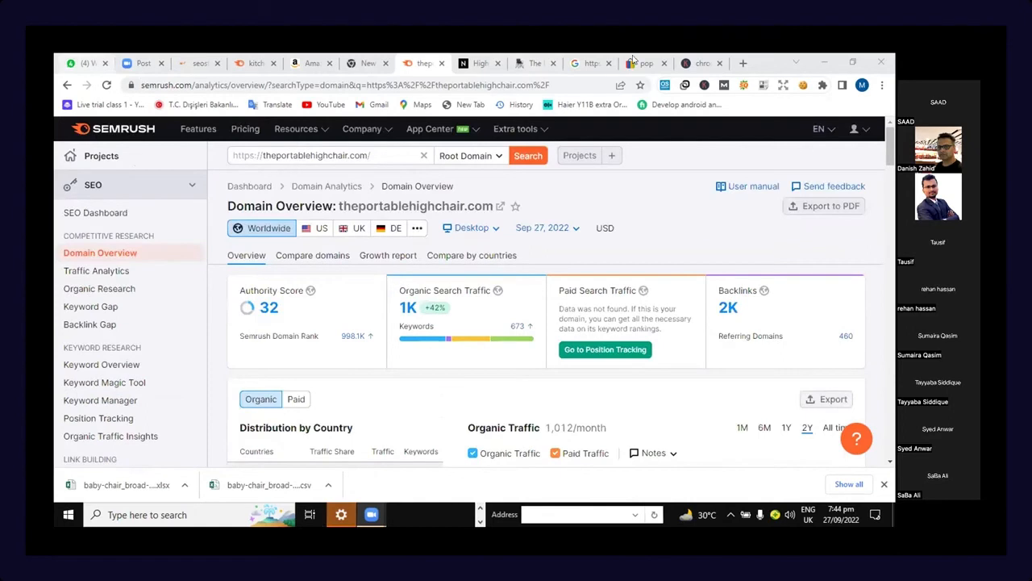
Step: Search Google for "google trends" in a new browser tab and open the Google Trends site
left_click(743, 65)
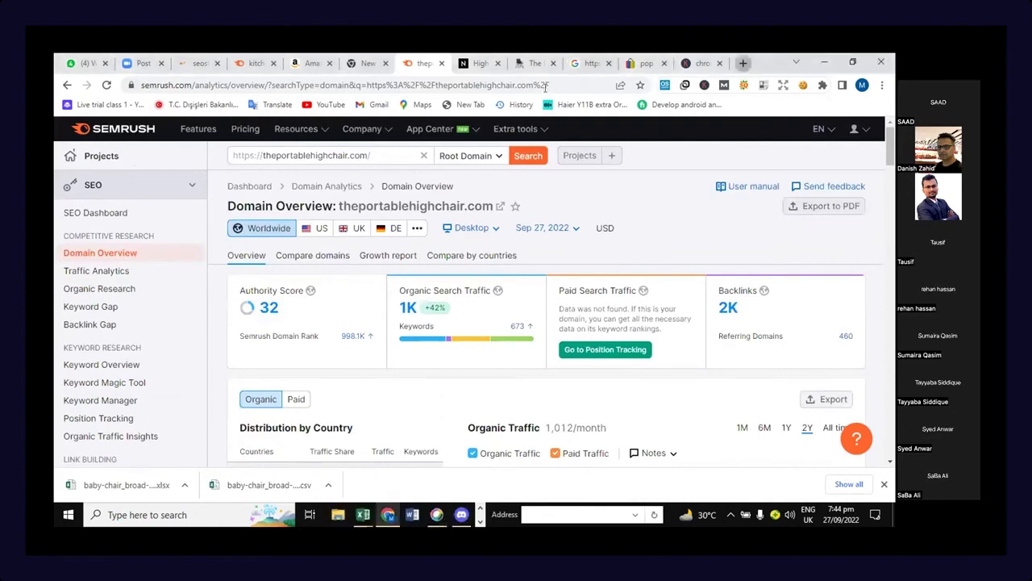
left_click(546, 88)
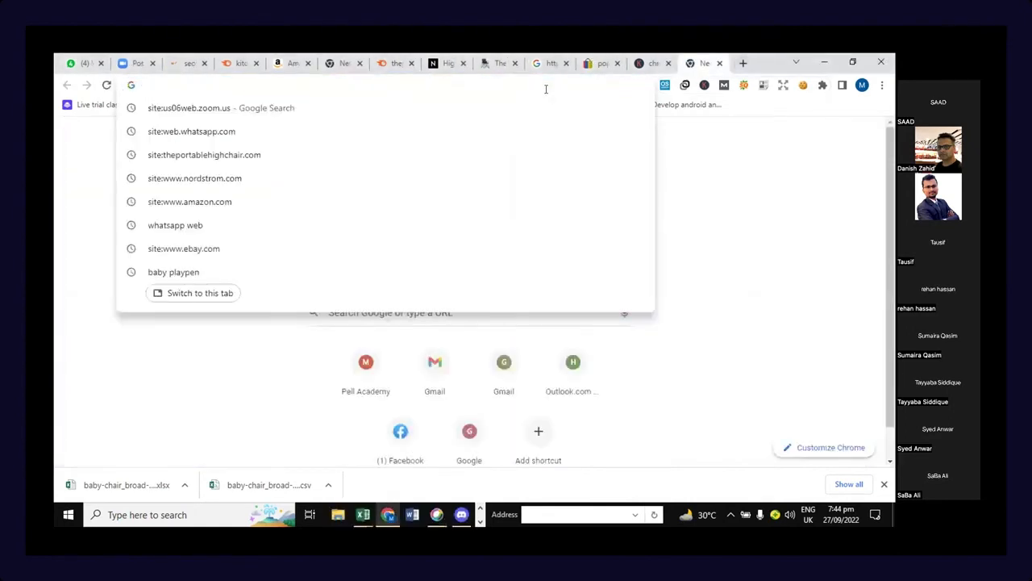
type("google")
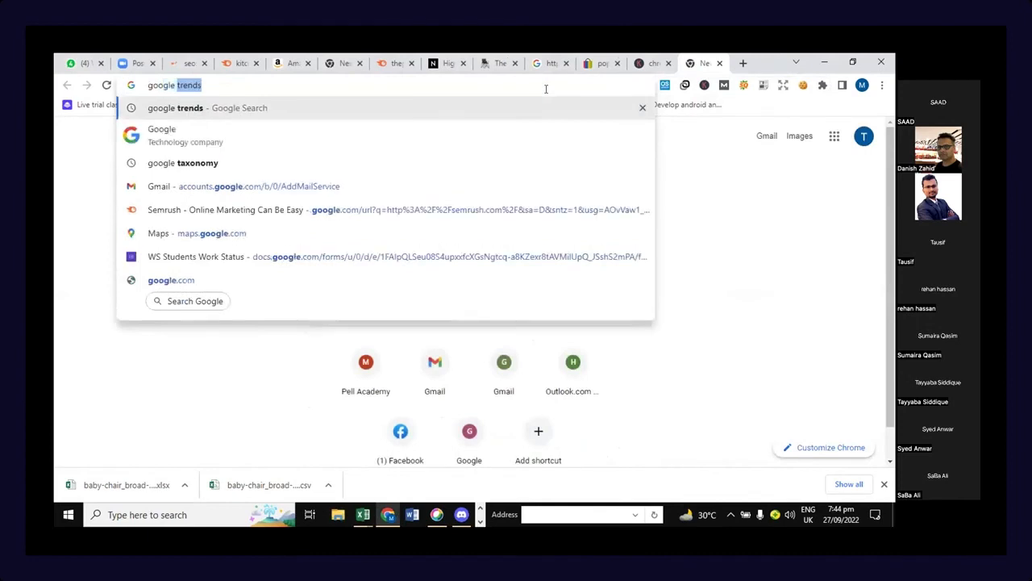
left_click(204, 108)
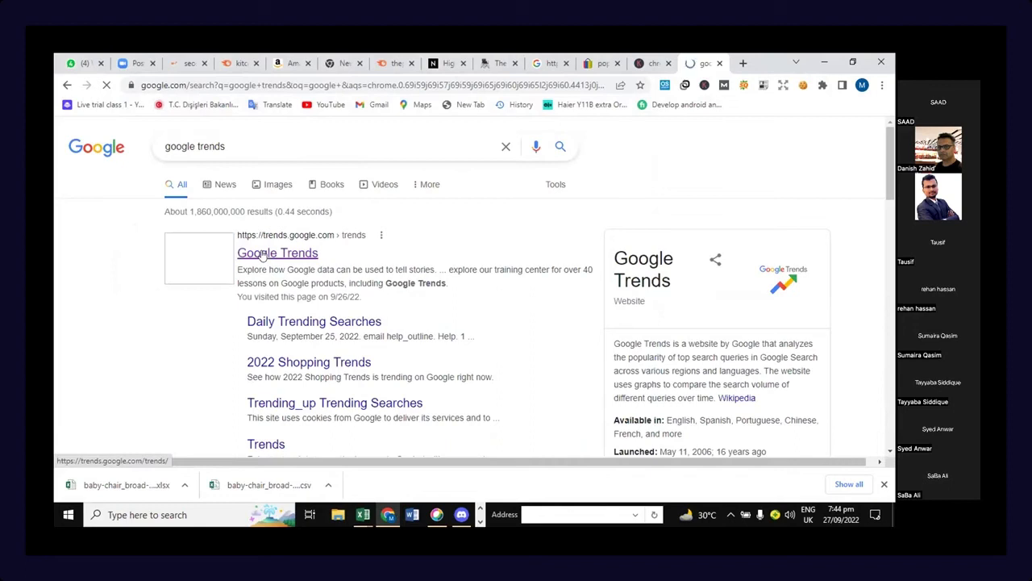
left_click(262, 255)
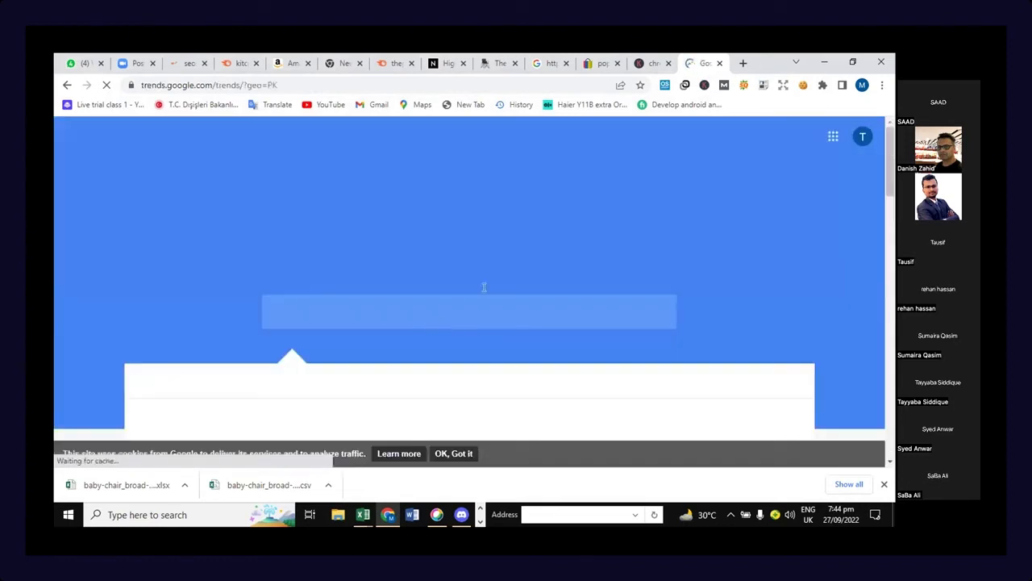
Step: Enter "baby chair" as the search term on the Google Trends homepage
scroll(438, 341, "down", 5)
scroll(441, 344, "up", 4)
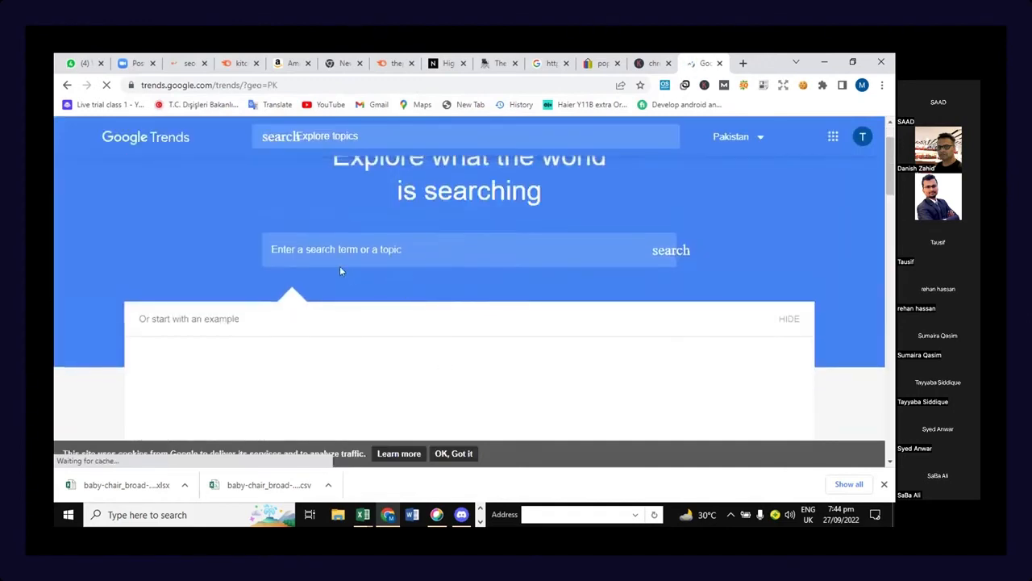
left_click(350, 249)
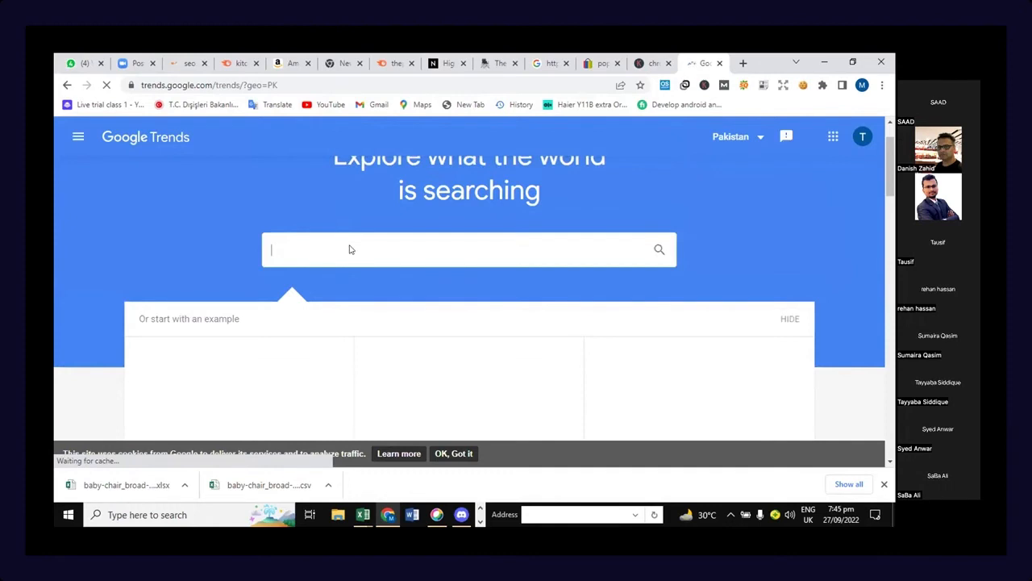
type("baby ")
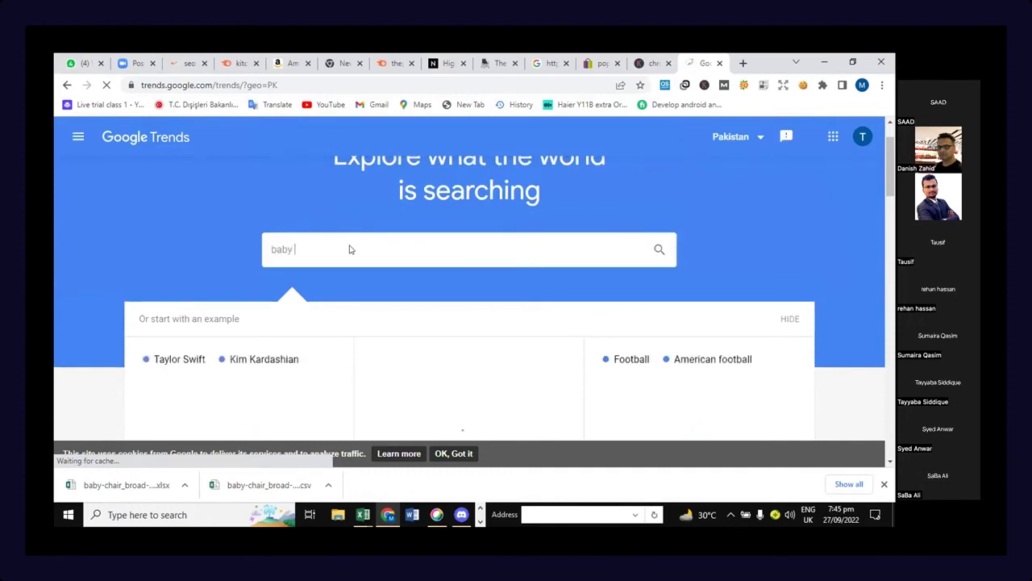
type("chair")
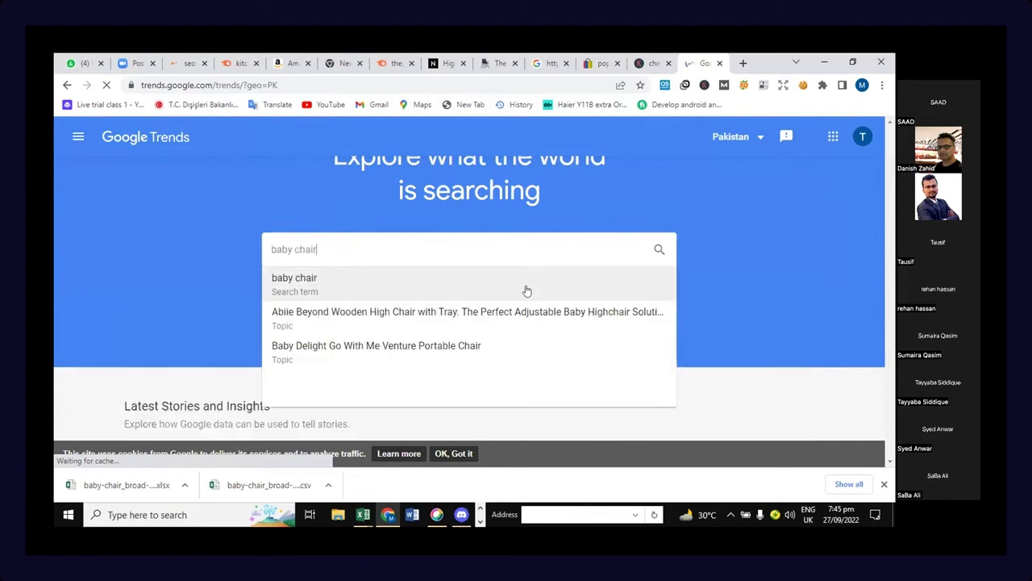
left_click(763, 138)
left_click(763, 139)
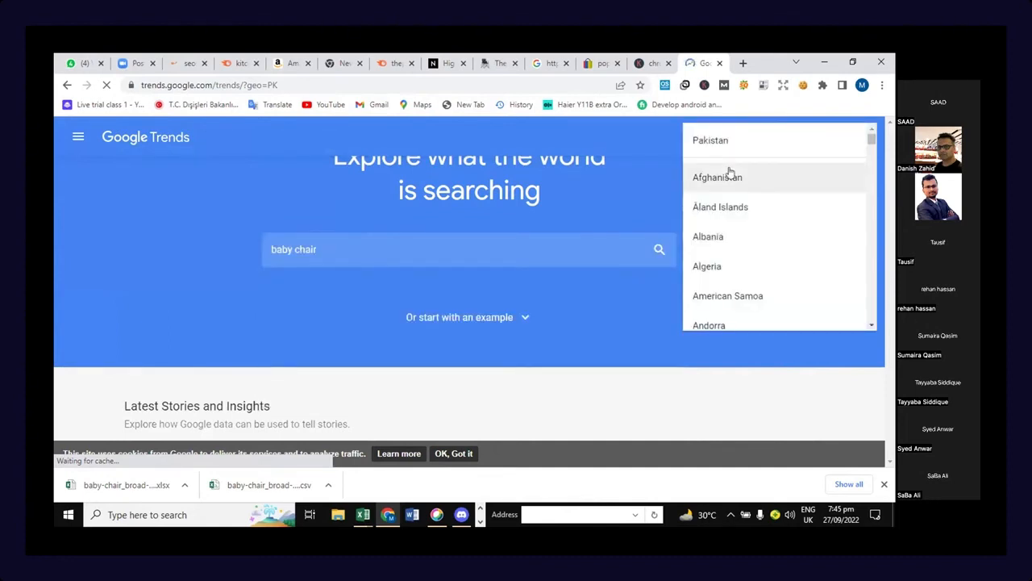
scroll(730, 171, "down", 20)
scroll(729, 171, "up", 20)
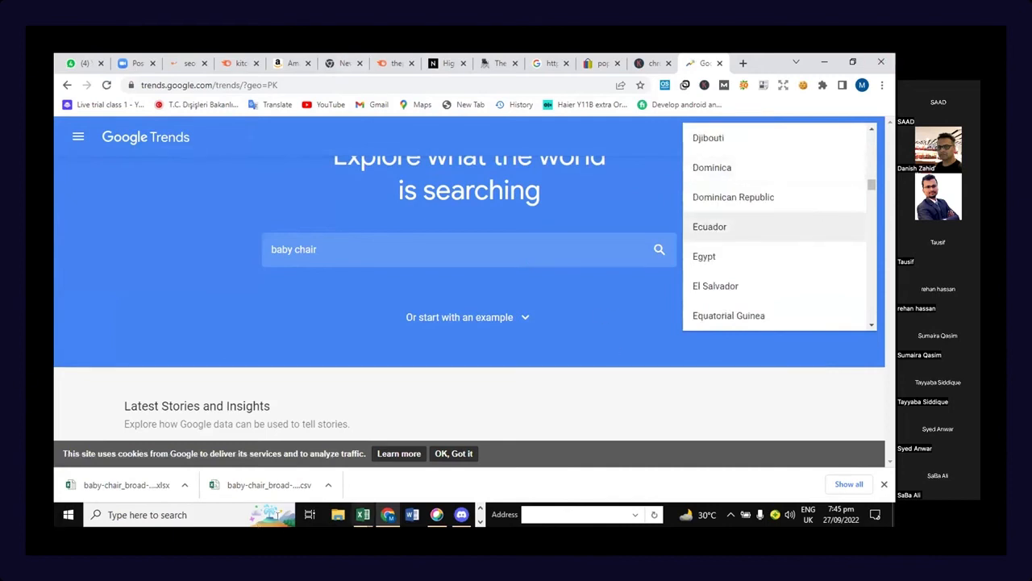
scroll(809, 245, "down", 1)
scroll(794, 209, "up", 20)
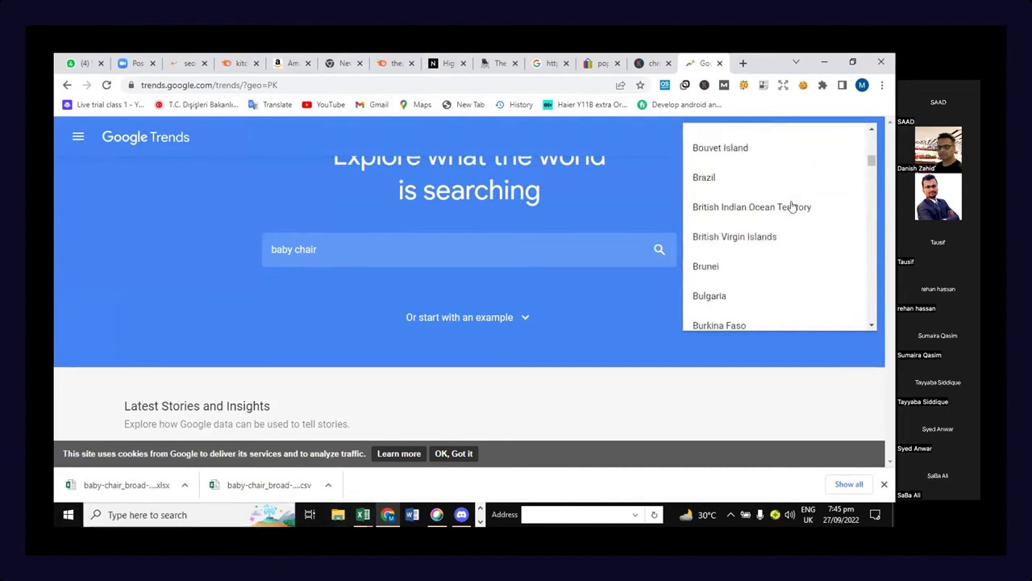
scroll(847, 156, "up", 3)
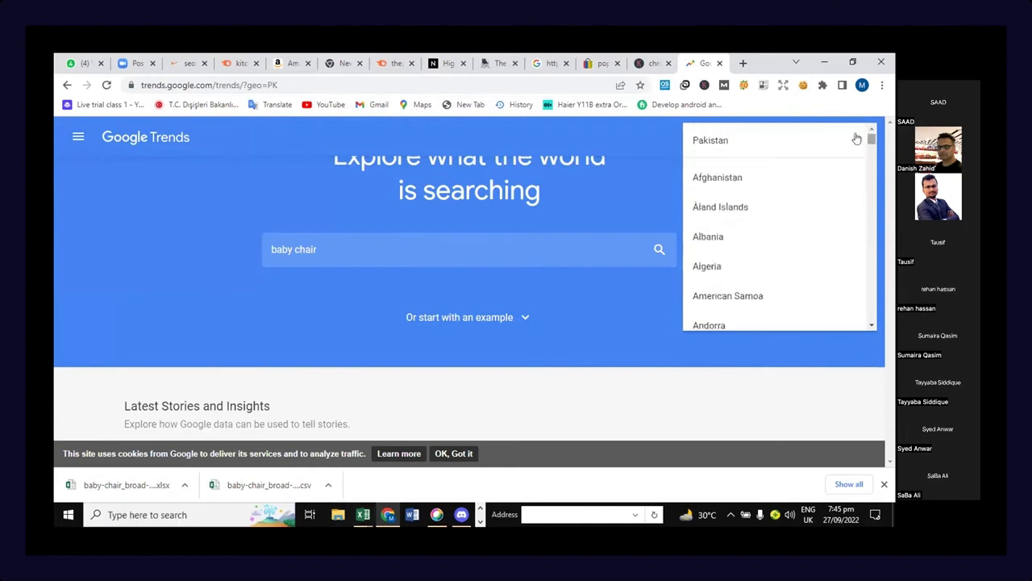
left_click(759, 140)
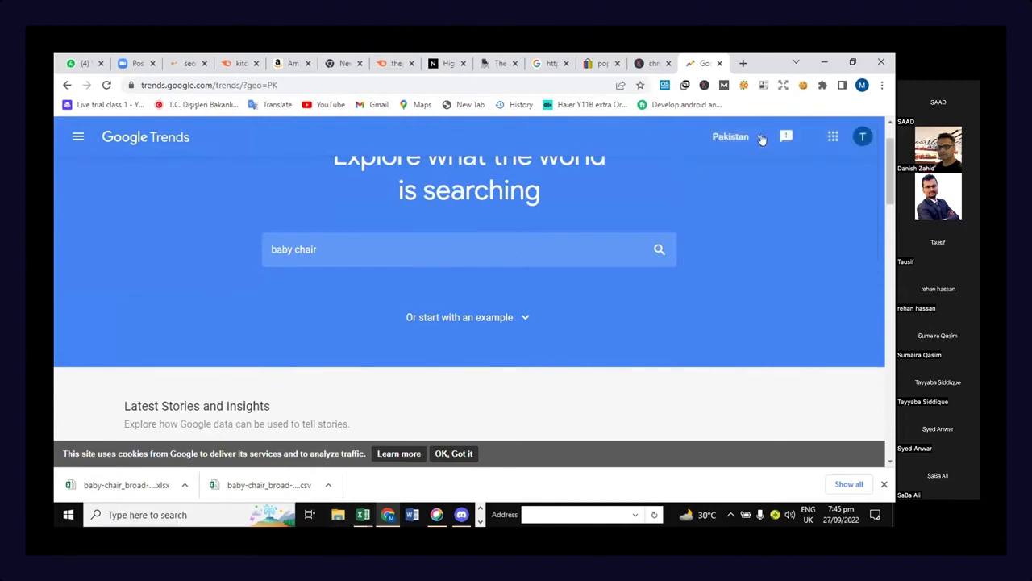
Step: Try to change the Google Trends country from Pakistan to the United States by its full name
left_click(762, 138)
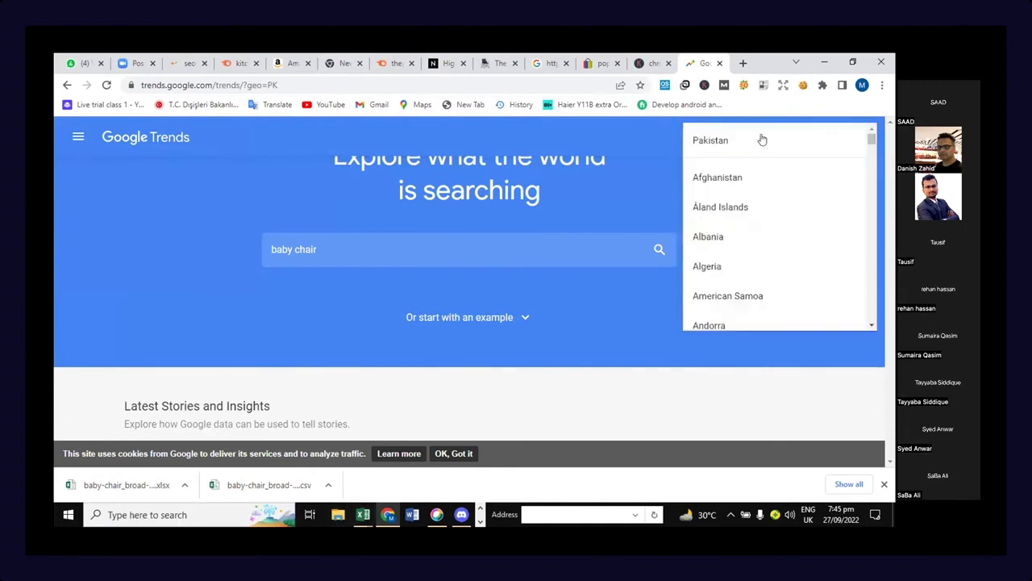
type("unites")
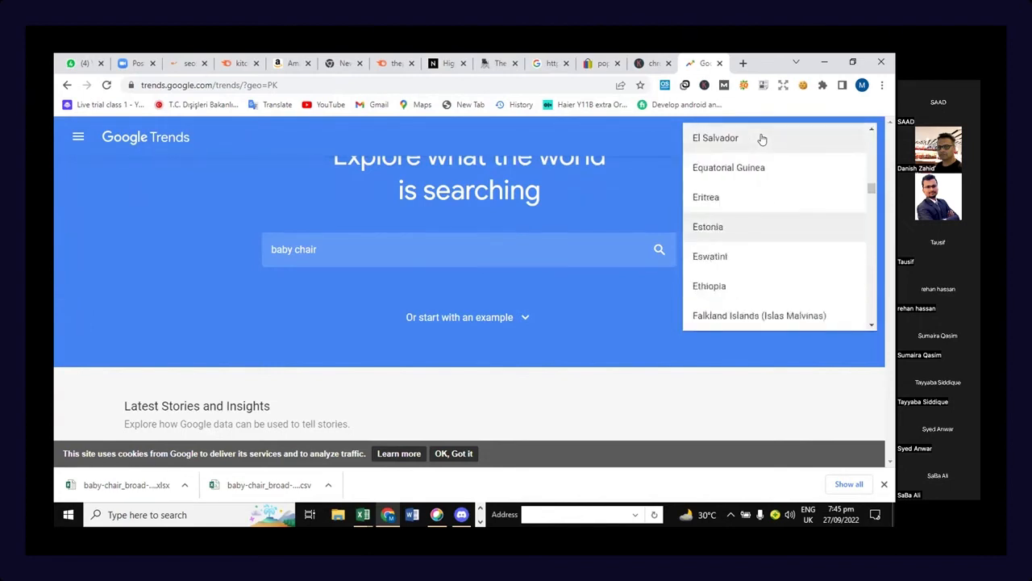
type("d")
key("Return")
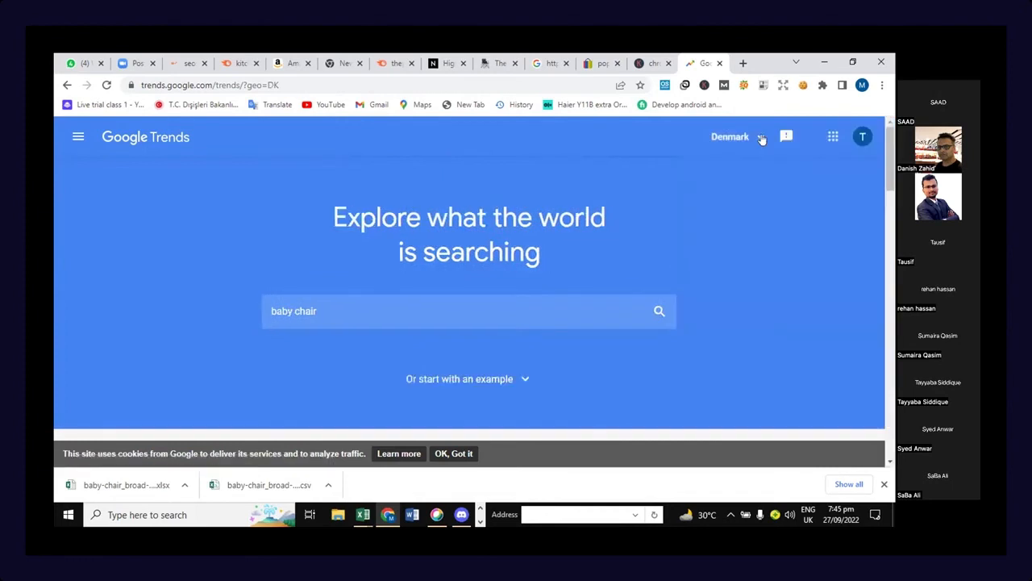
left_click(762, 139)
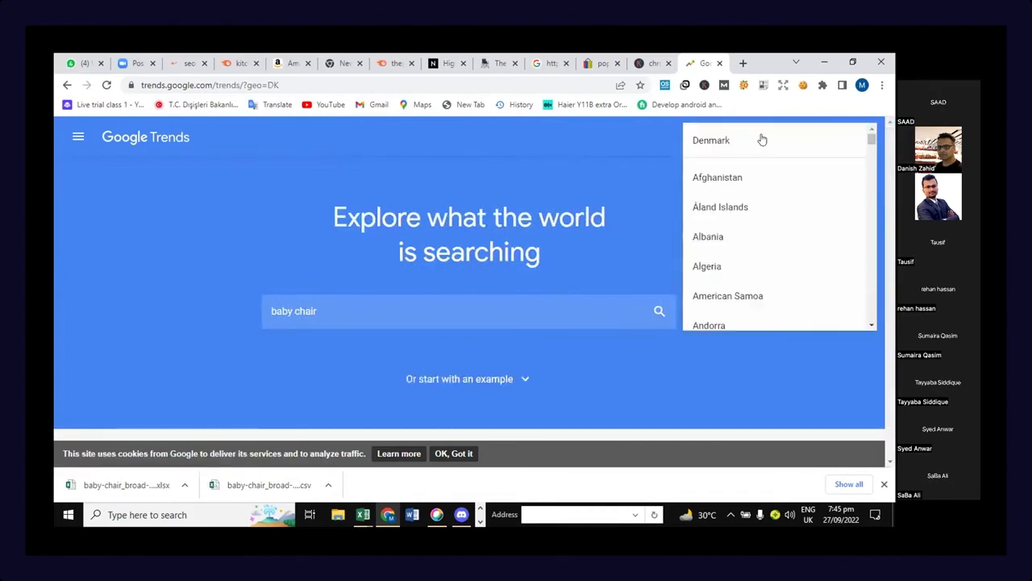
type("us")
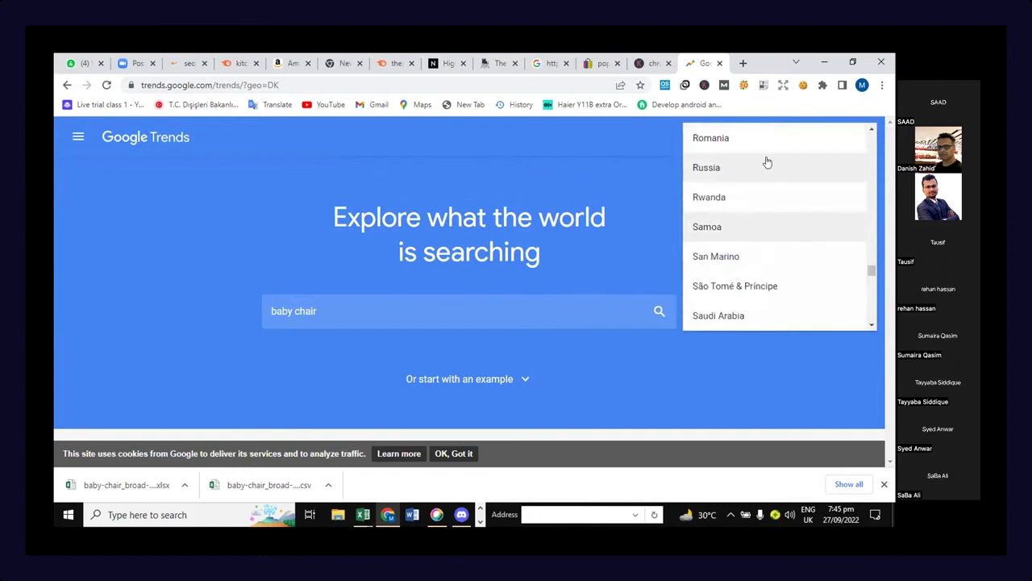
left_click(871, 110)
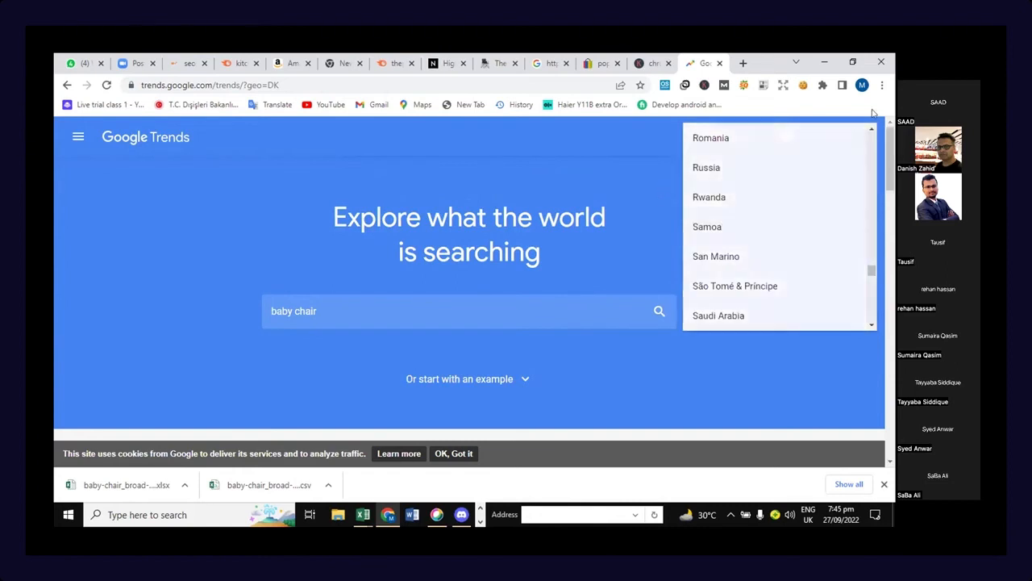
left_click(758, 140)
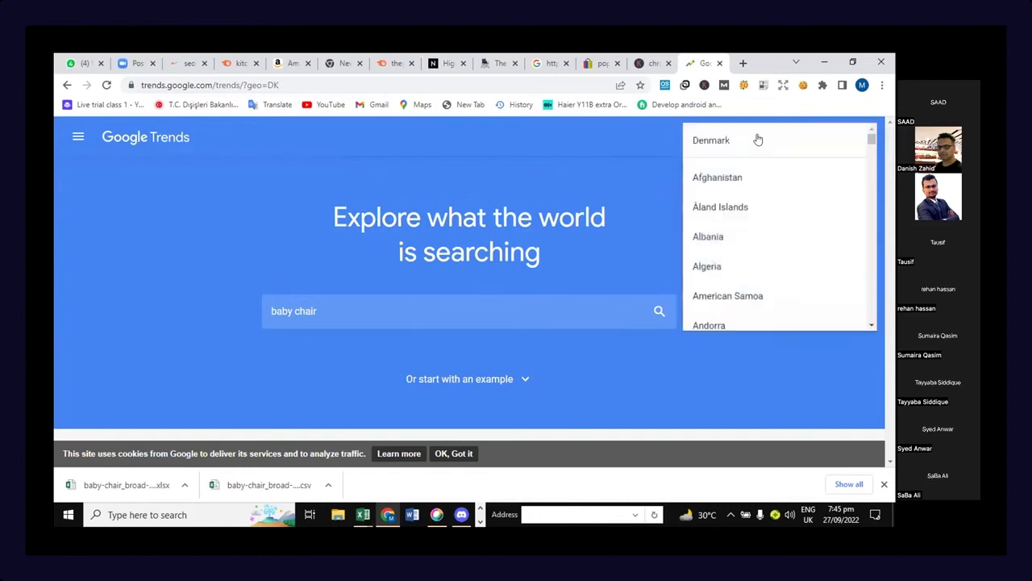
left_click(756, 142)
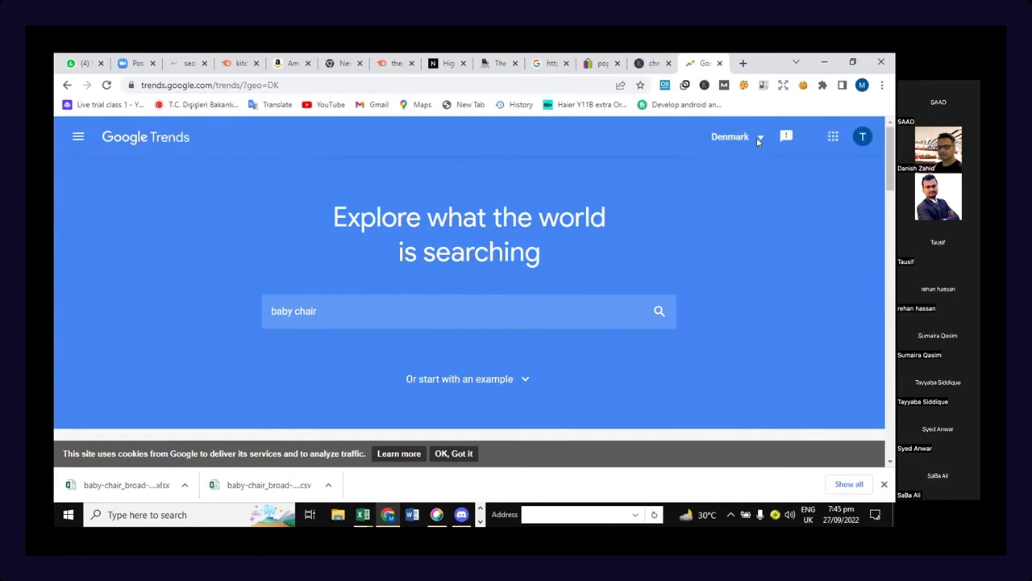
left_click(756, 139)
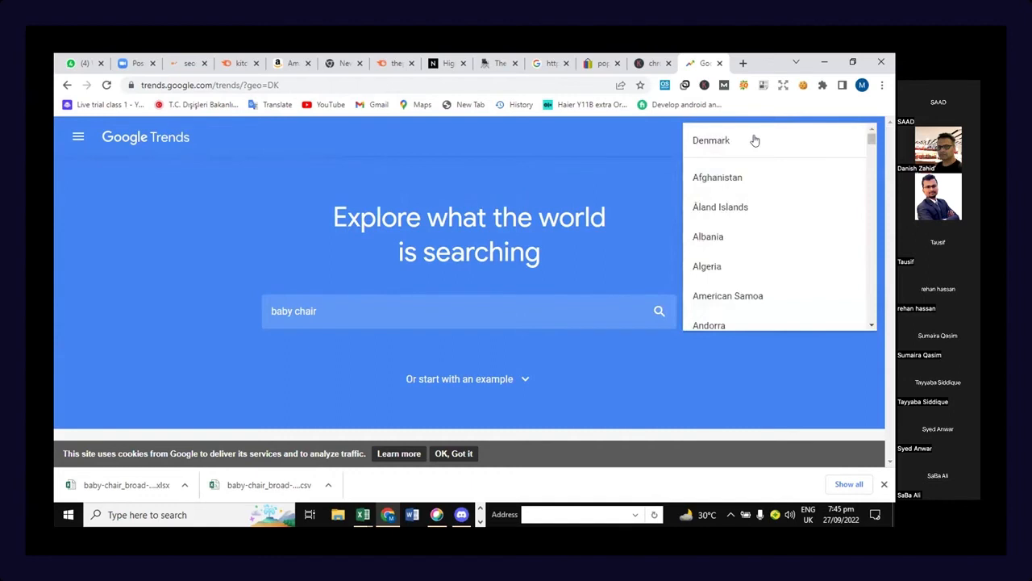
scroll(819, 192, "down", 3)
scroll(820, 192, "up", 3)
left_click(770, 141)
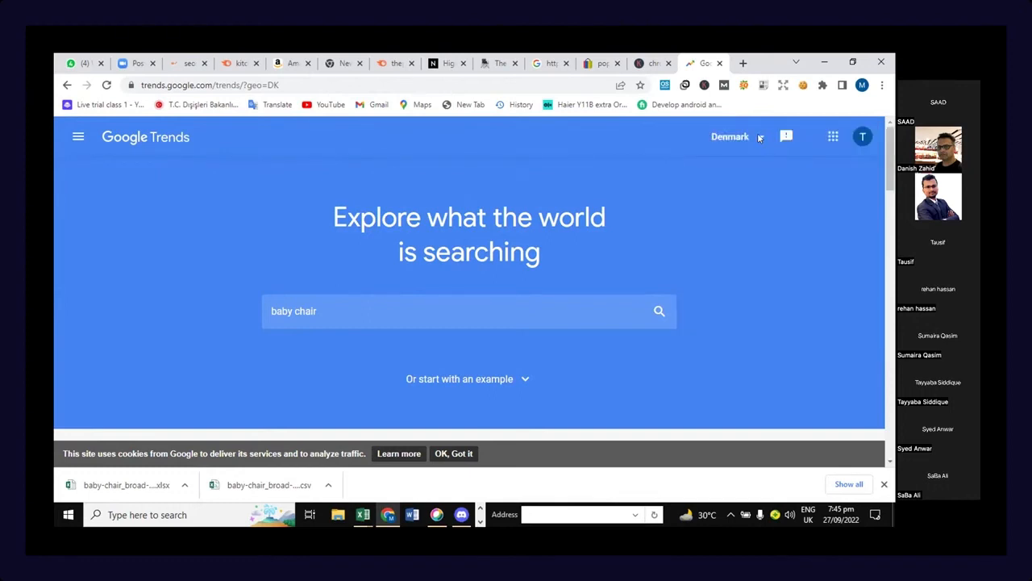
Step: Try to set the Google Trends homepage country to United States from the country list
left_click(758, 137)
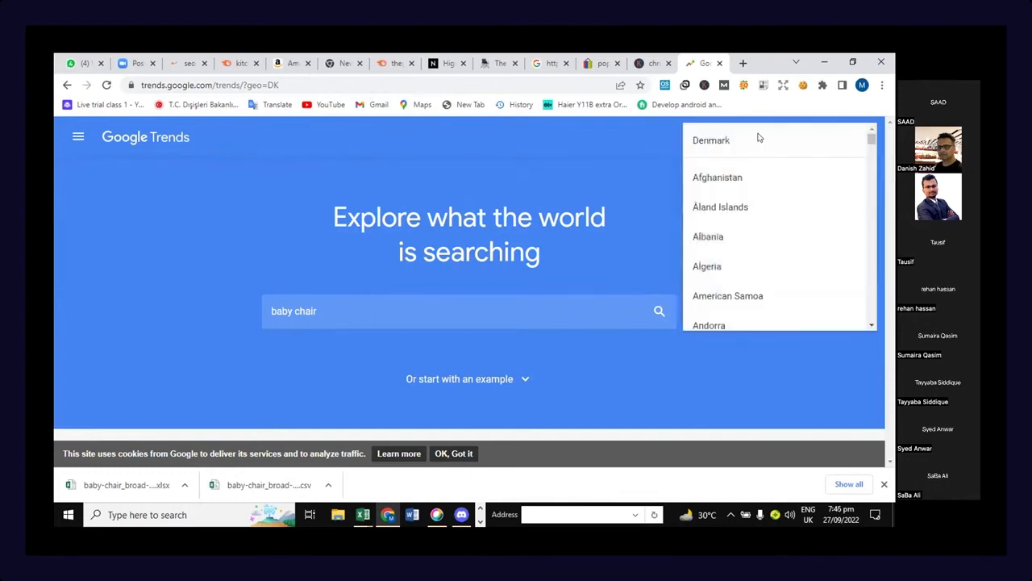
key("u")
key("s")
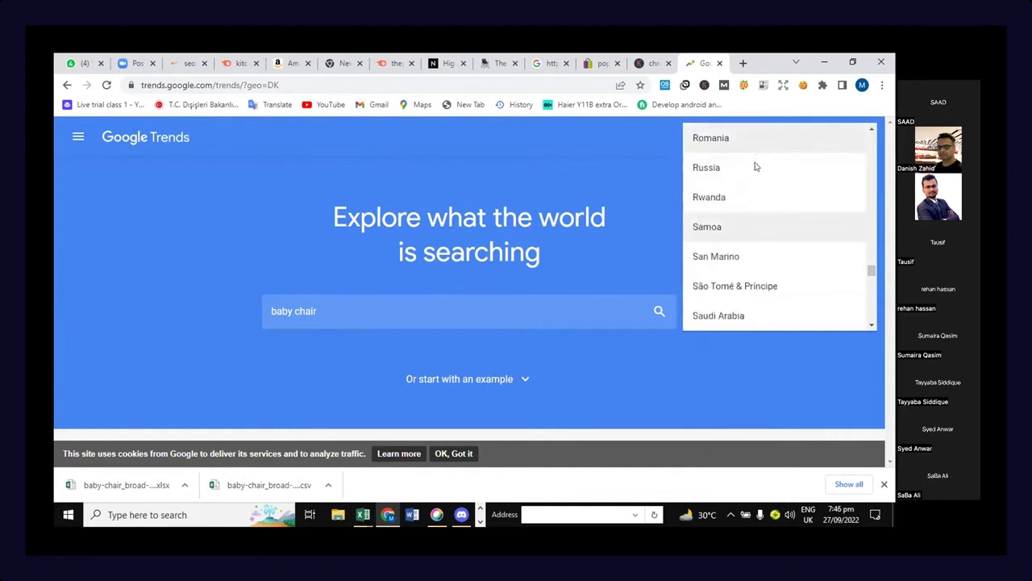
scroll(809, 233, "down", 4)
scroll(872, 324, "down", 6)
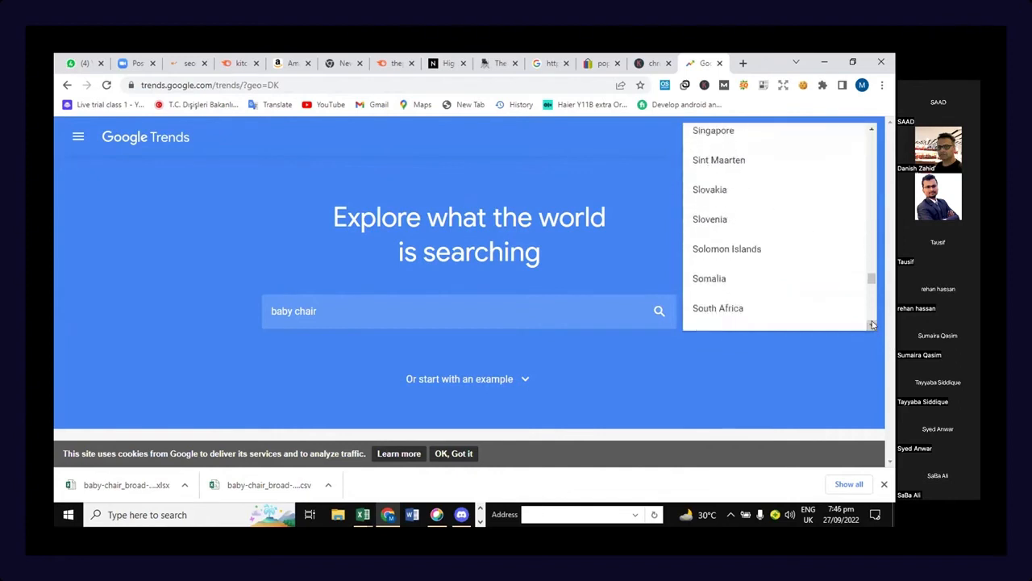
scroll(872, 324, "down", 10)
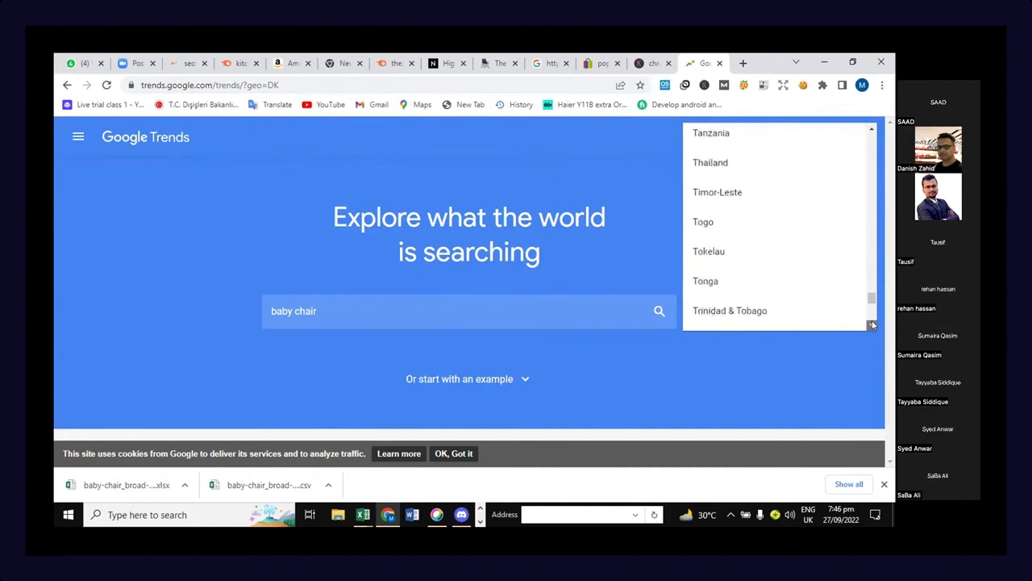
scroll(766, 266, "up", 3)
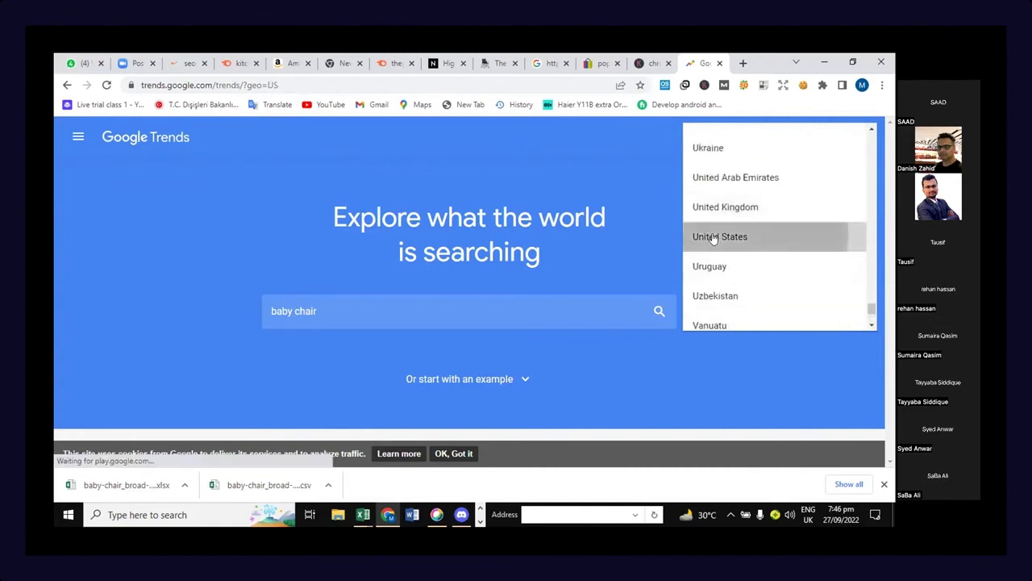
left_click(713, 266)
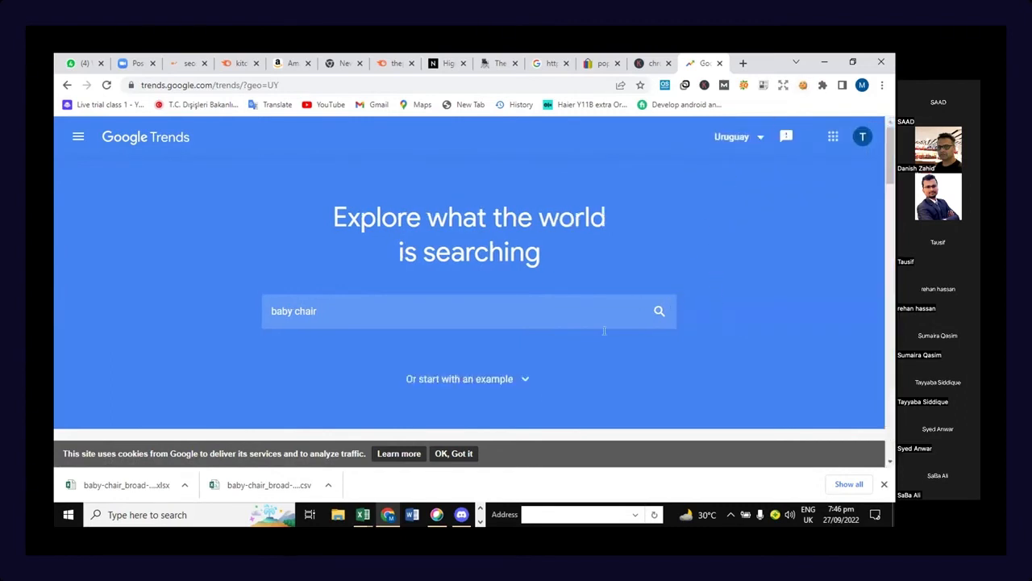
Step: Submit the "baby chair" search and close the unneeded blank, Nordstrom and portable high chair browser tabs
left_click(659, 311)
left_click(359, 63)
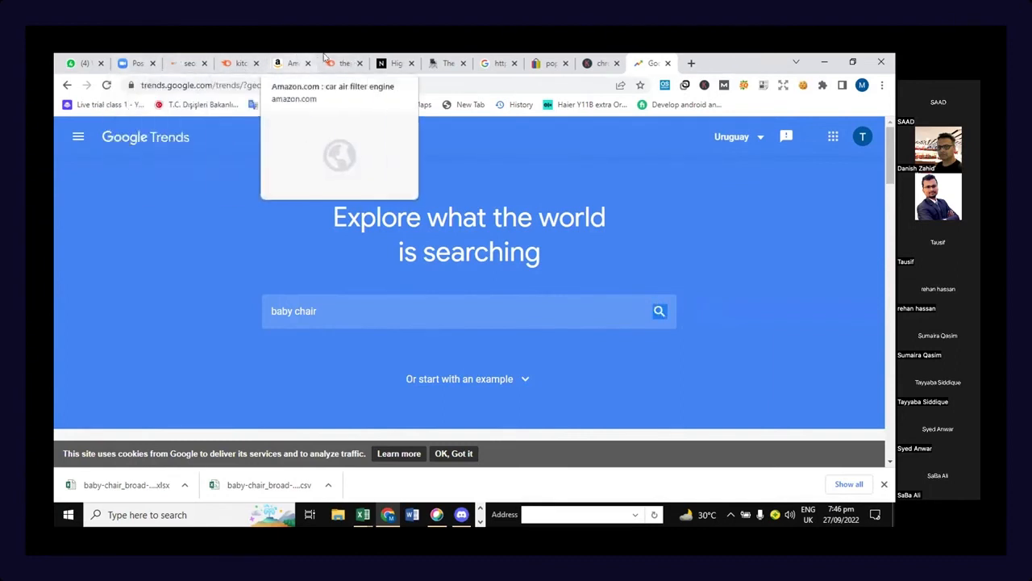
left_click(412, 64)
left_click(411, 64)
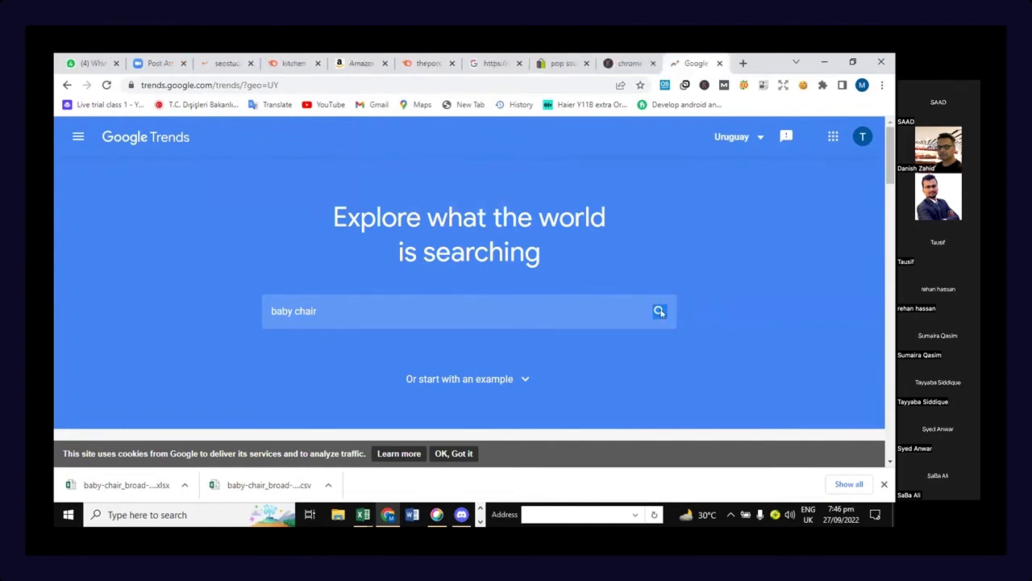
Step: Run the Google Trends exploration for the search term "baby chair" and check its interest over time
left_click(330, 317)
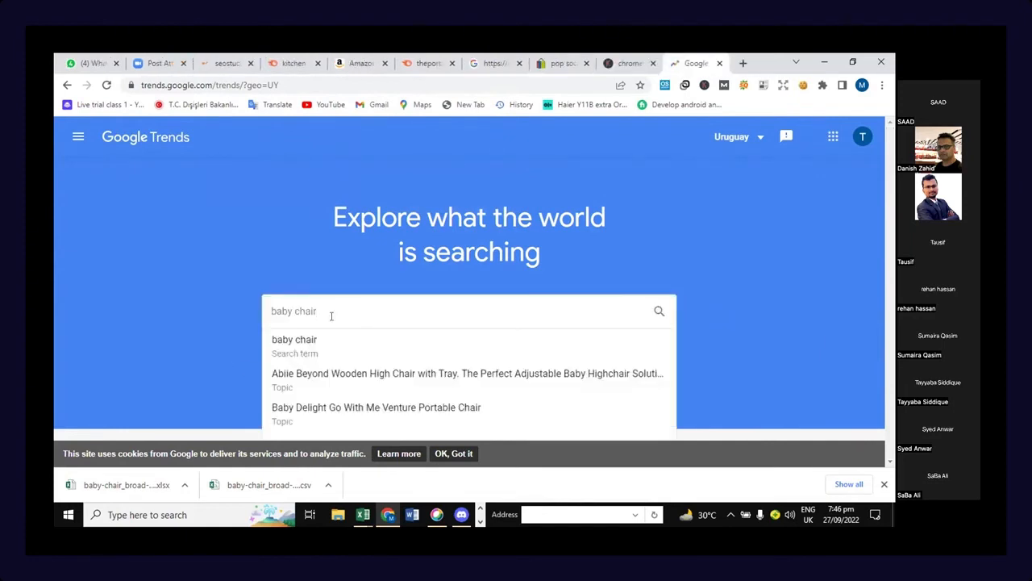
key("Return")
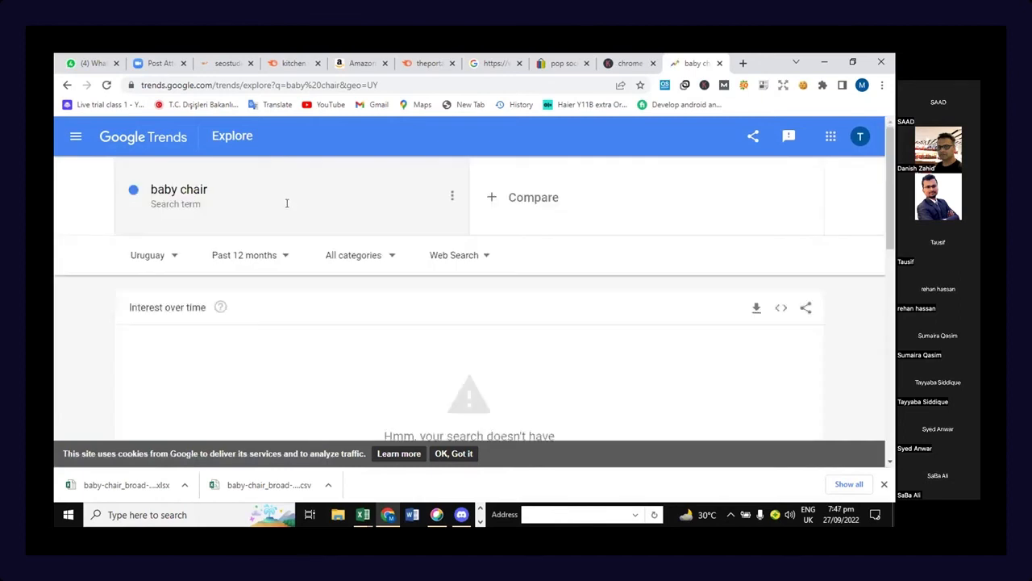
scroll(286, 203, "down", 2)
scroll(286, 208, "up", 1)
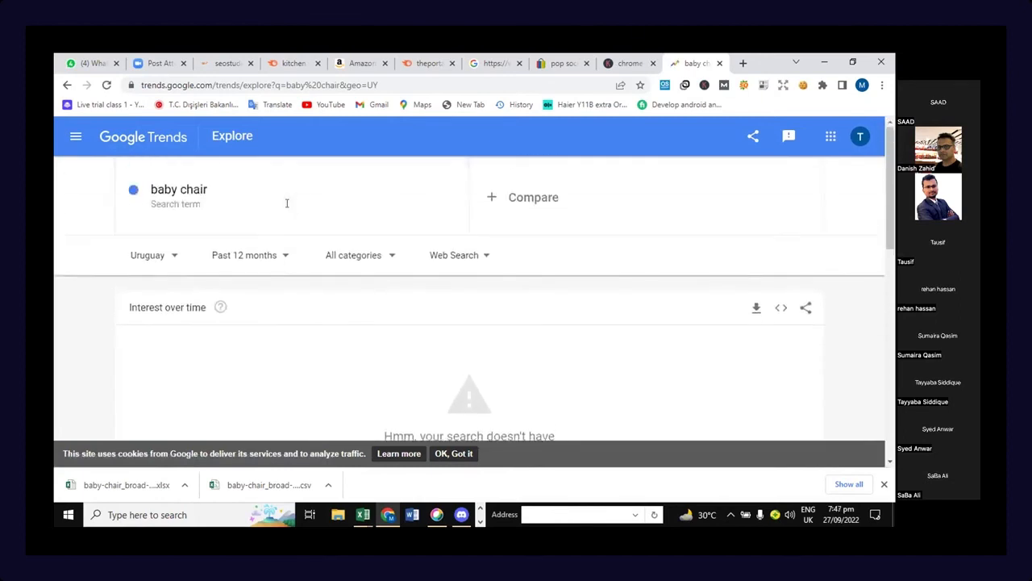
scroll(287, 203, "down", 2)
scroll(287, 203, "up", 2)
Step: Set the region of the "baby chair" trend to United States and view its interest over time chart
left_click(169, 256)
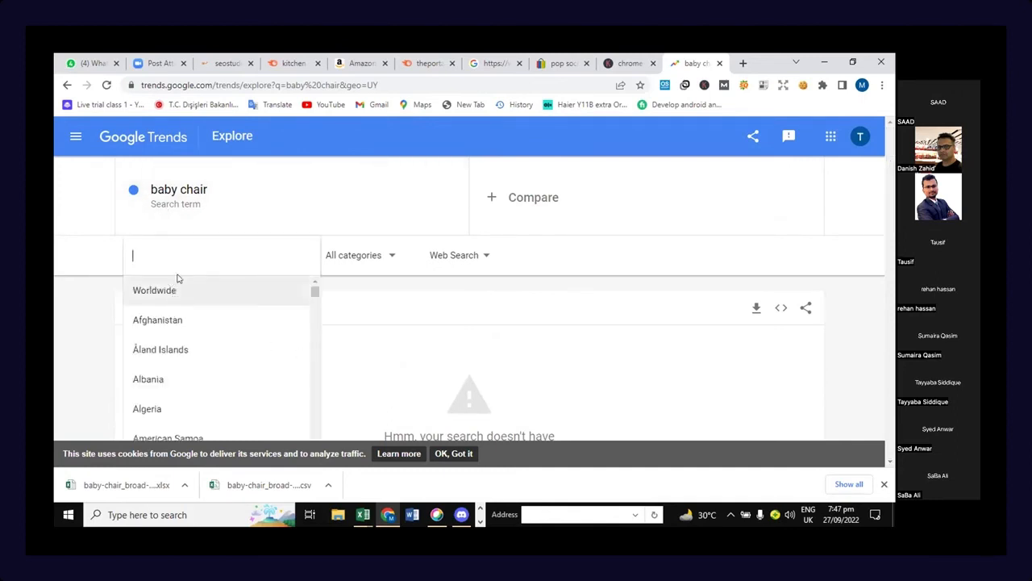
type("u")
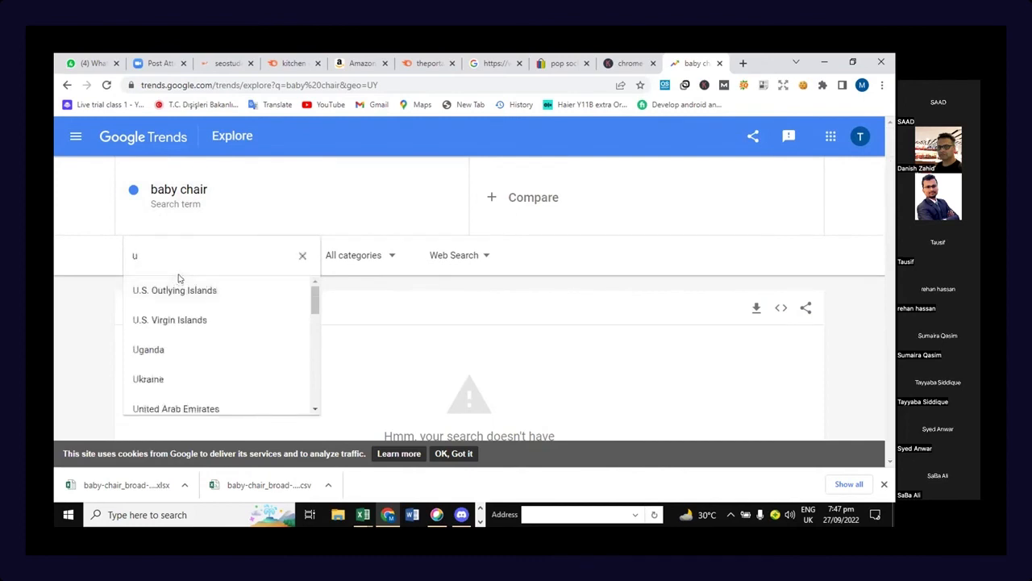
type("nited")
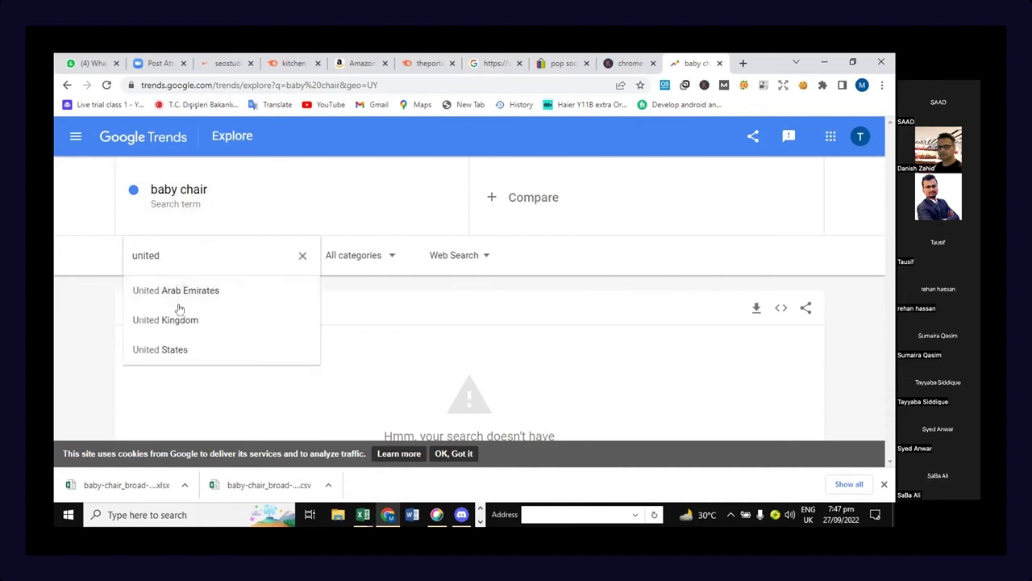
left_click(178, 353)
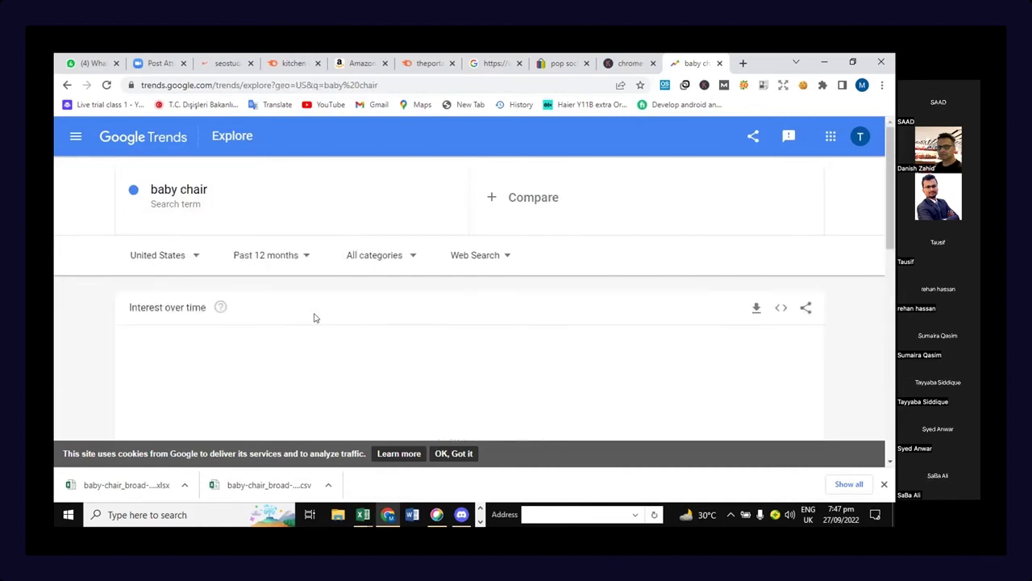
scroll(314, 317, "down", 2)
scroll(314, 317, "down", 1)
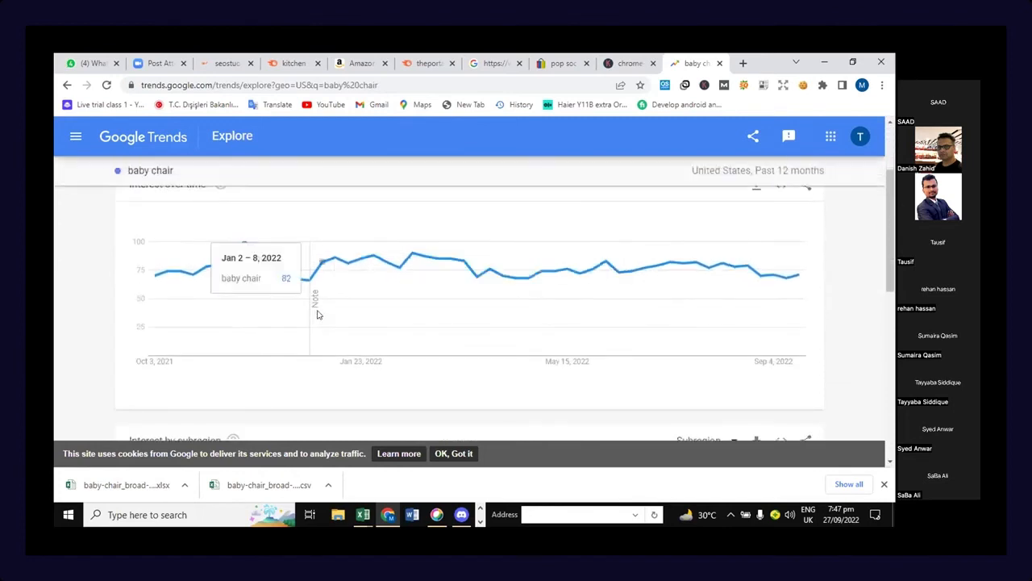
scroll(317, 315, "up", 2)
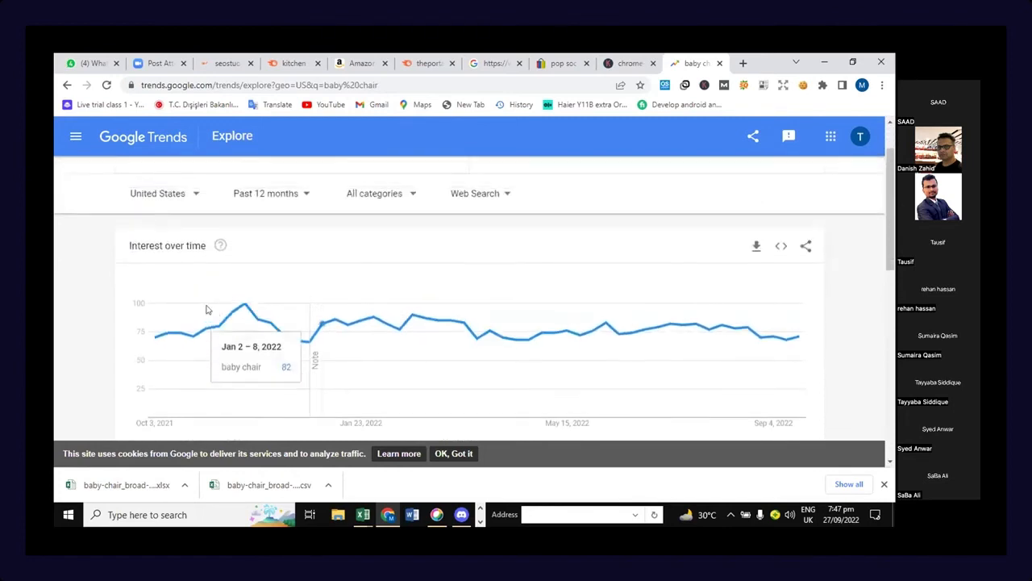
Step: Set the time range to Past 5 years and examine the "baby chair" interest over time chart
left_click(305, 194)
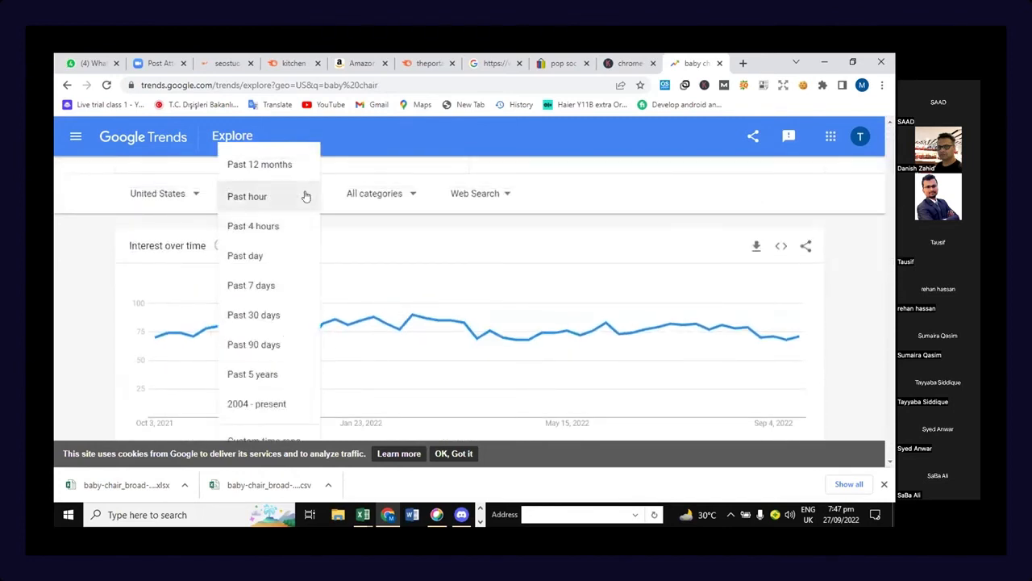
left_click(274, 374)
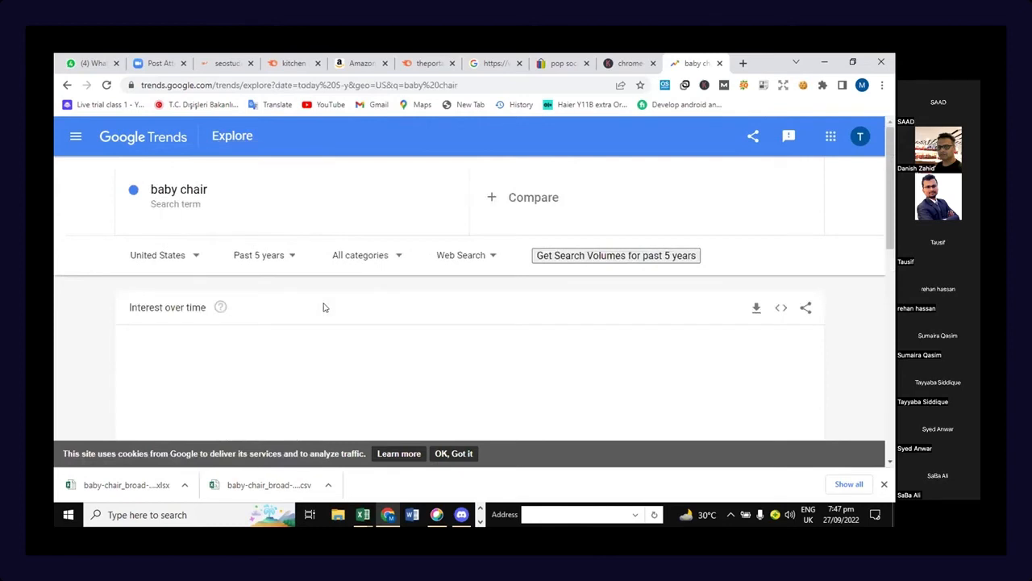
scroll(323, 307, "down", 1)
mouse_move(323, 307)
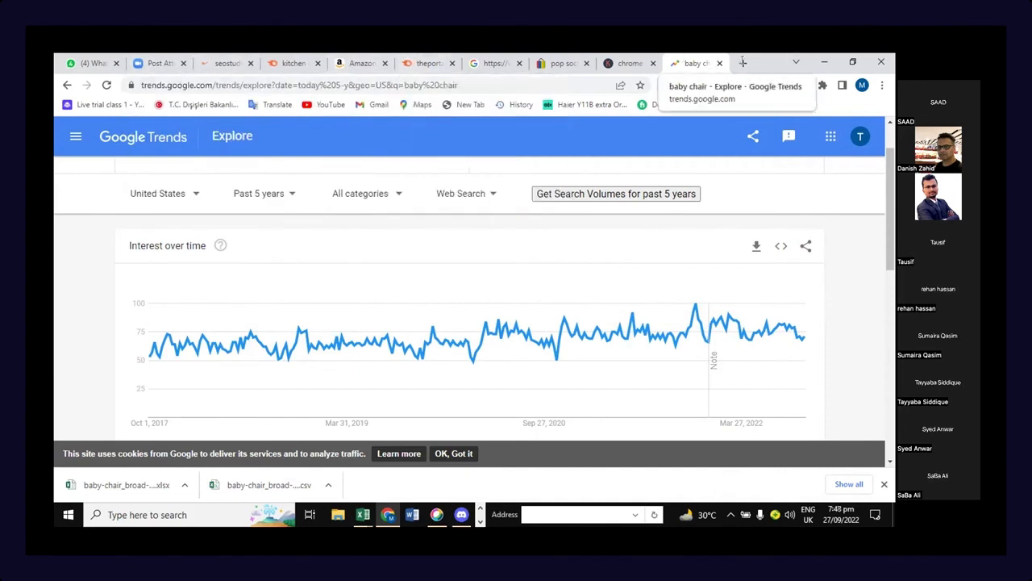
Step: Close the unneeded "chrome" browser tab, and search Google for "baby chair" in a new tab, looking over the image results
left_click(653, 63)
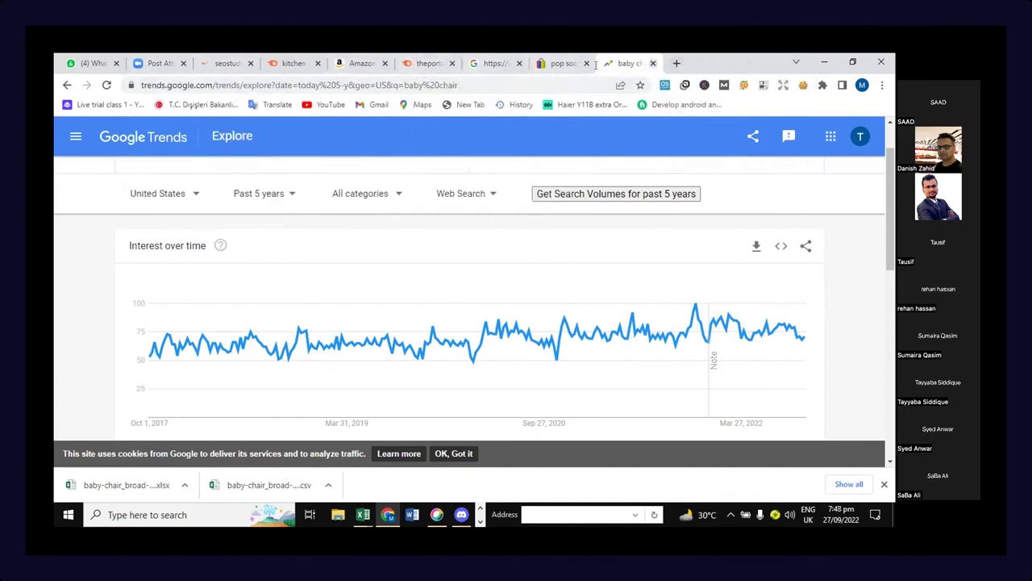
left_click(677, 62)
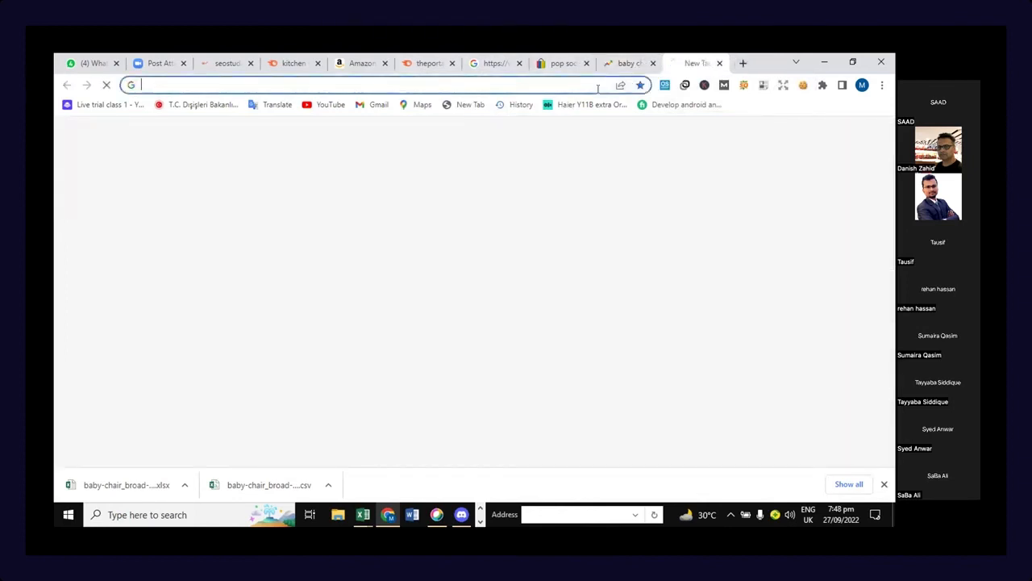
left_click(597, 85)
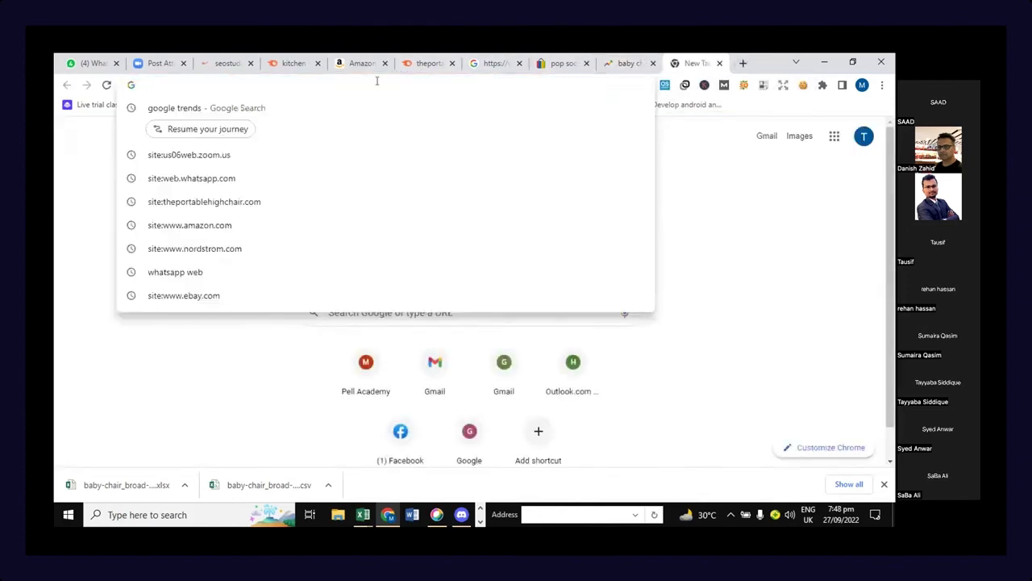
type("baby")
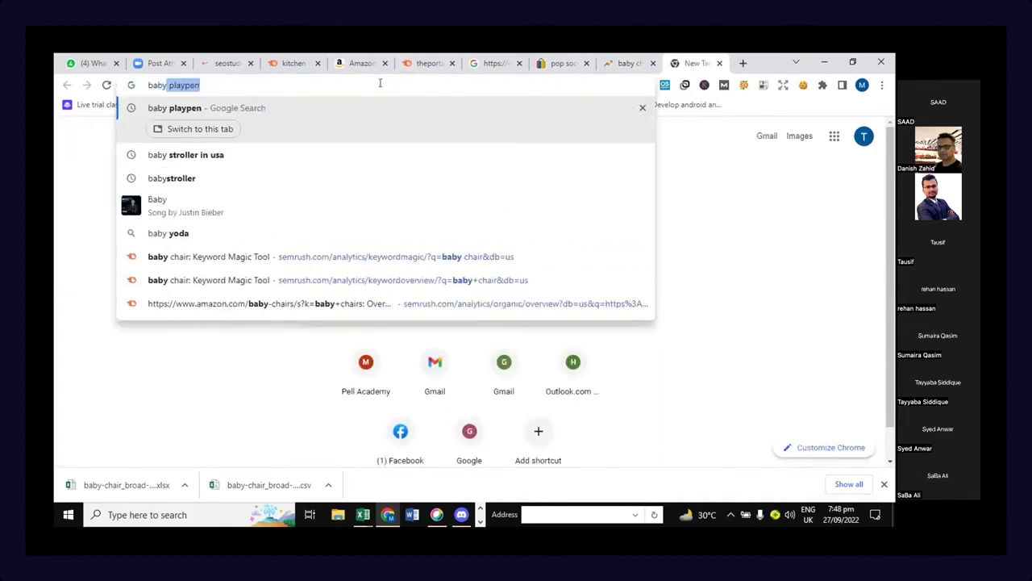
type(" chair")
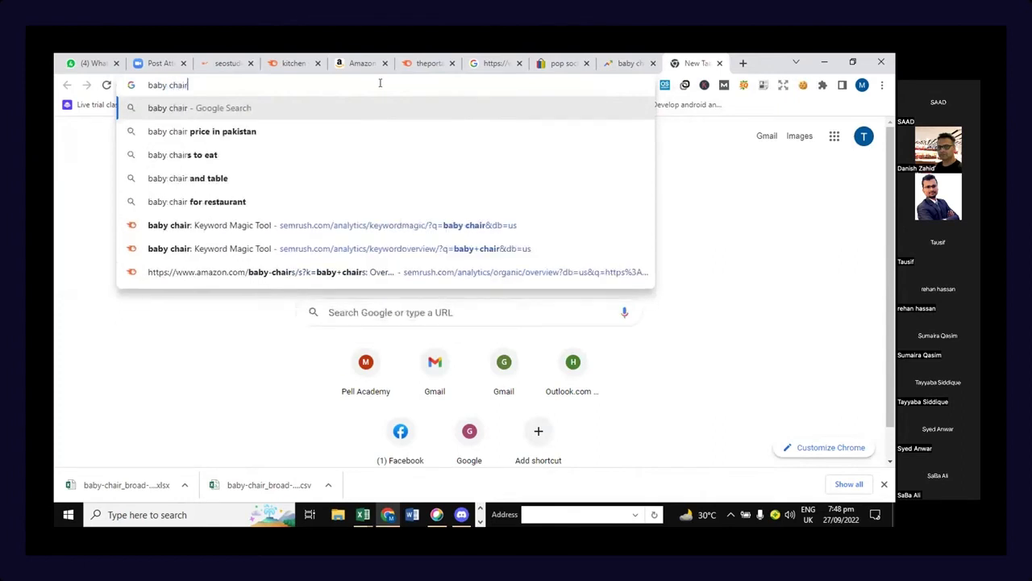
key("Return")
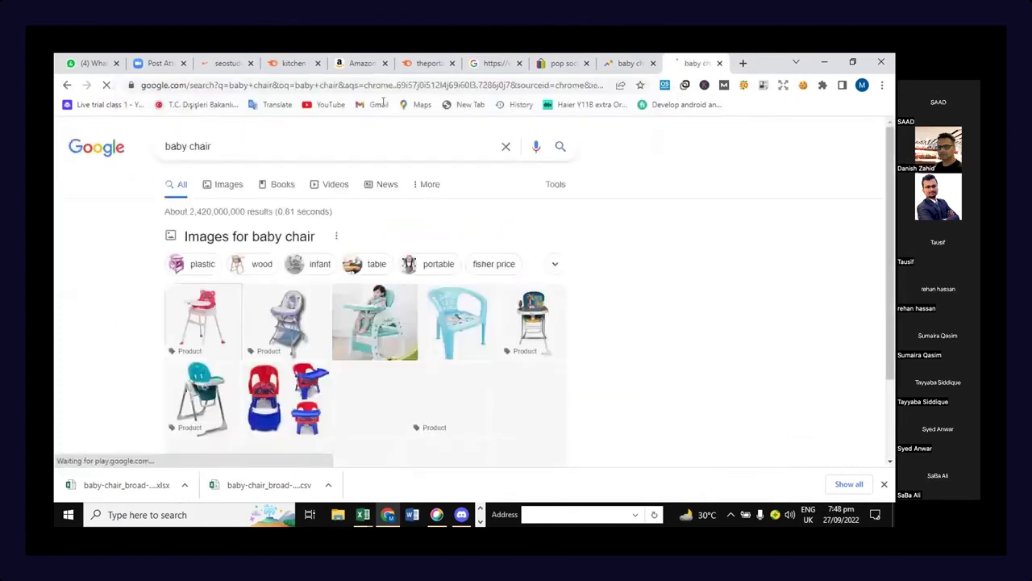
scroll(398, 250, "down", 3)
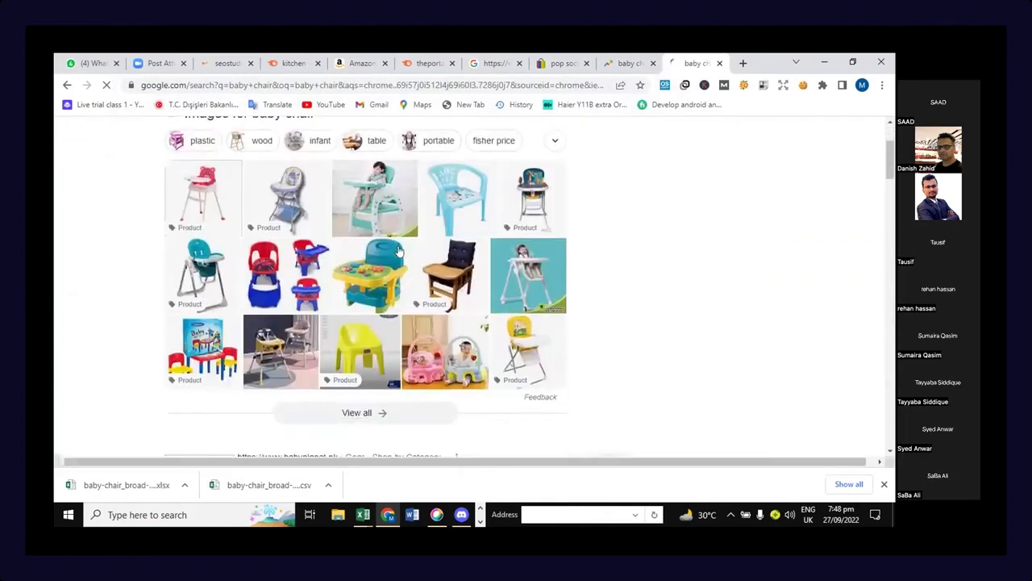
scroll(398, 251, "up", 2)
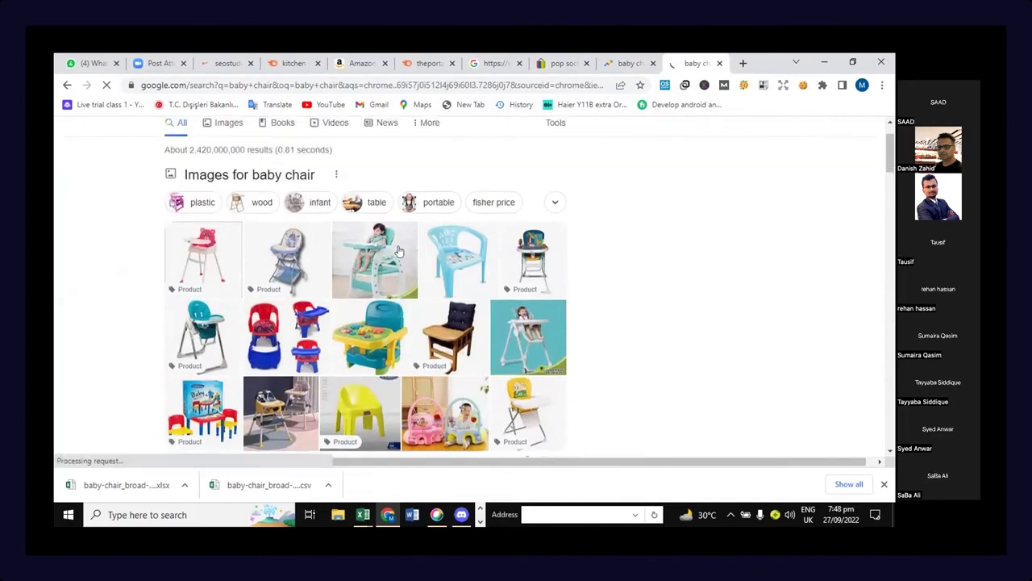
Step: Look over the "baby chair" results page, close the long-tail keywords difficulty box, and open the Ubersuggest extension's hide options
left_click(384, 339)
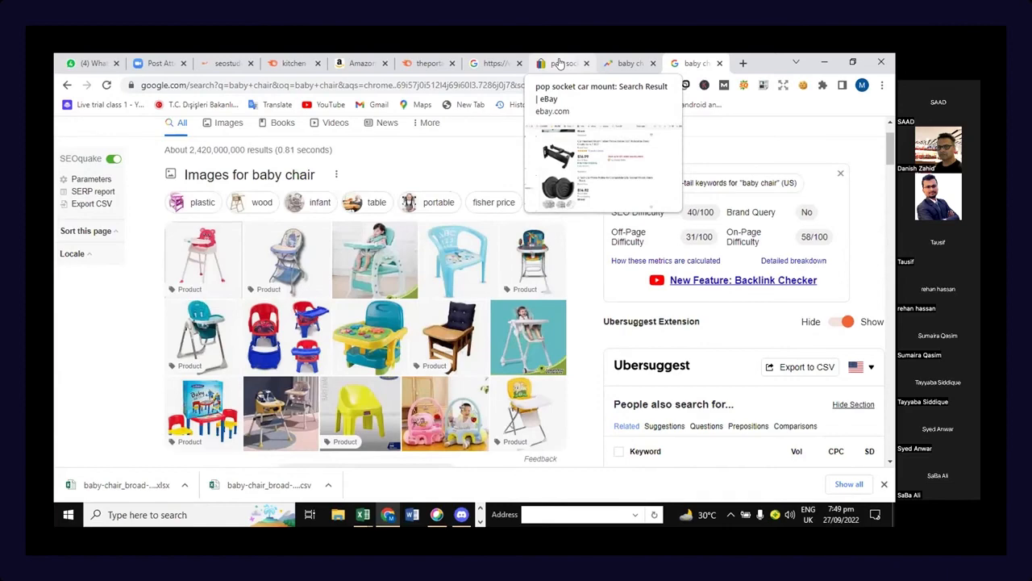
scroll(497, 251, "down", 2)
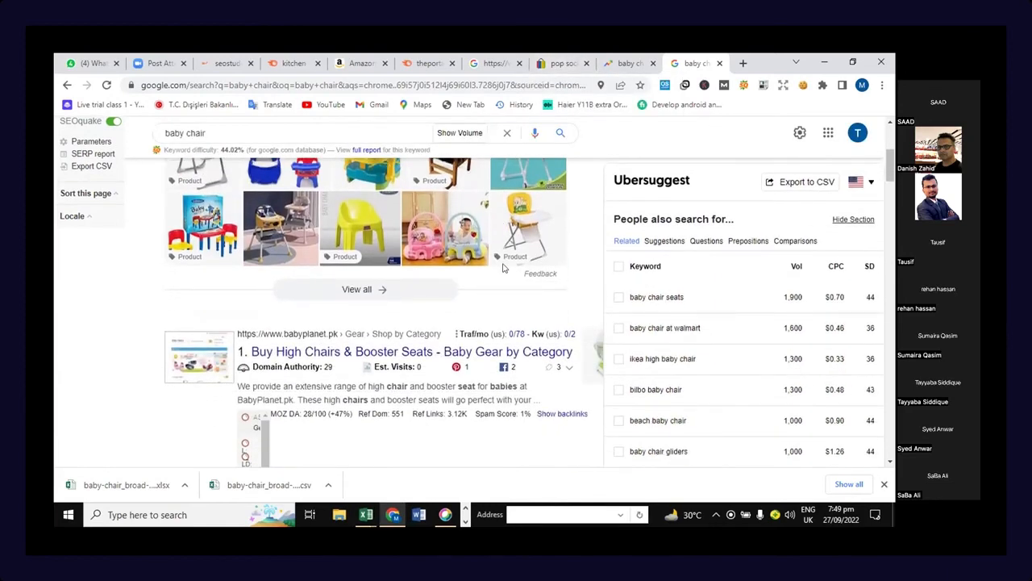
scroll(502, 268, "down", 1)
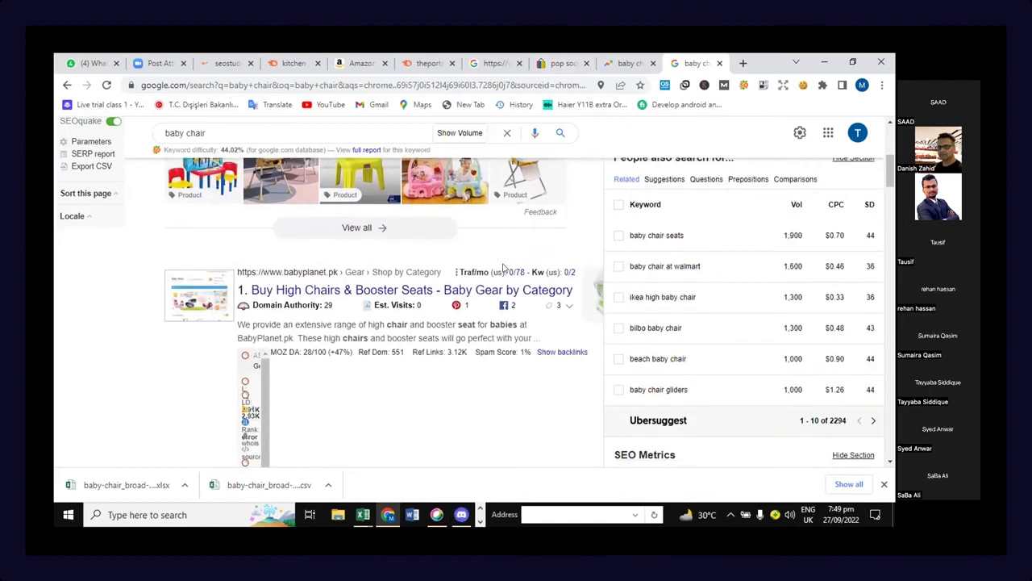
scroll(513, 317, "up", 3)
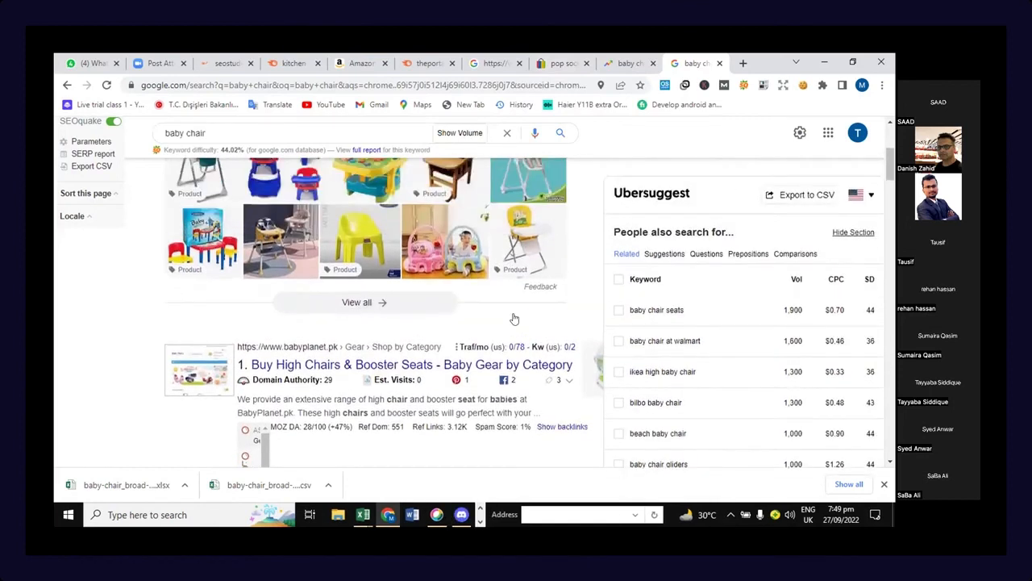
scroll(513, 317, "up", 2)
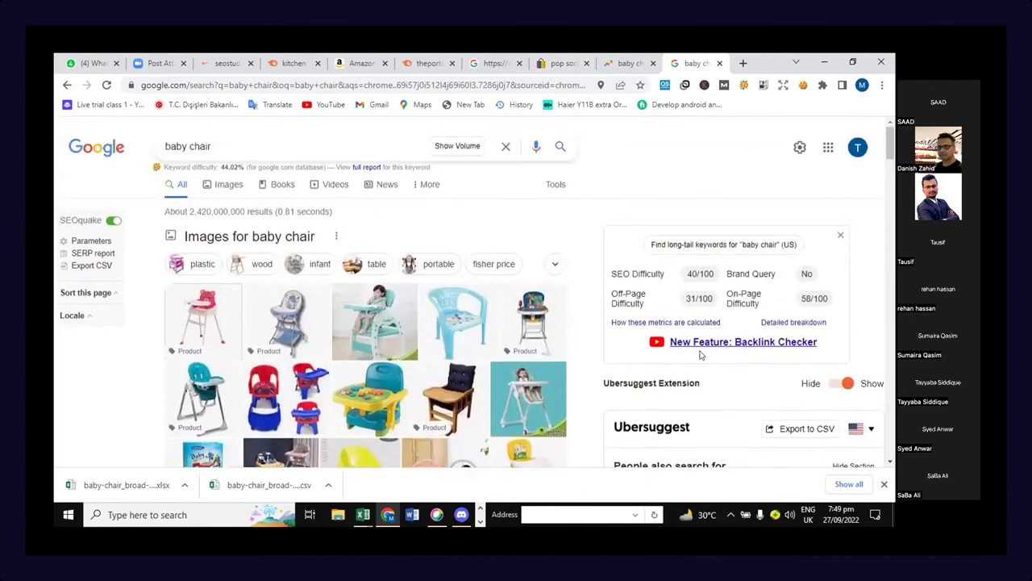
left_click(839, 236)
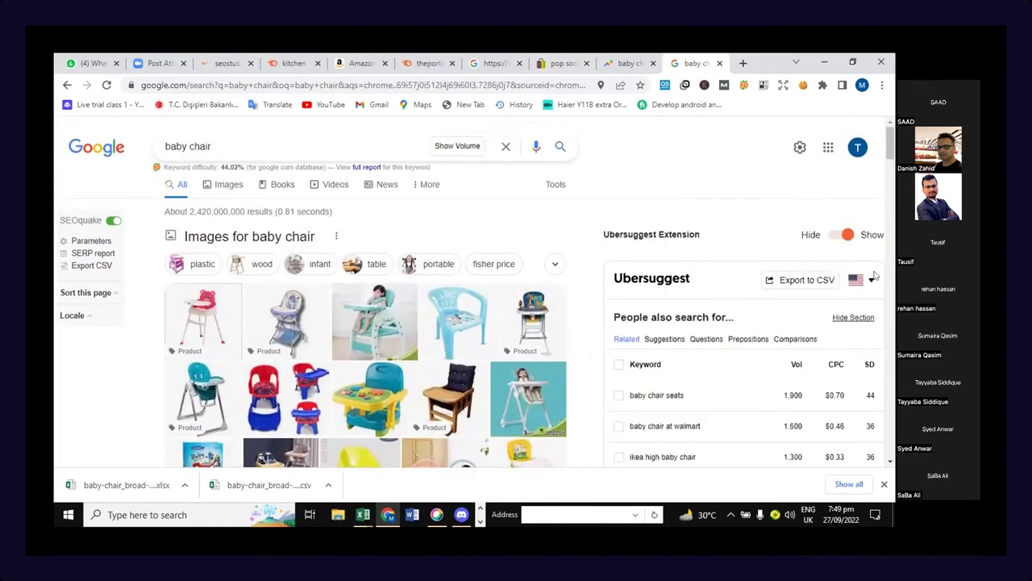
left_click(848, 236)
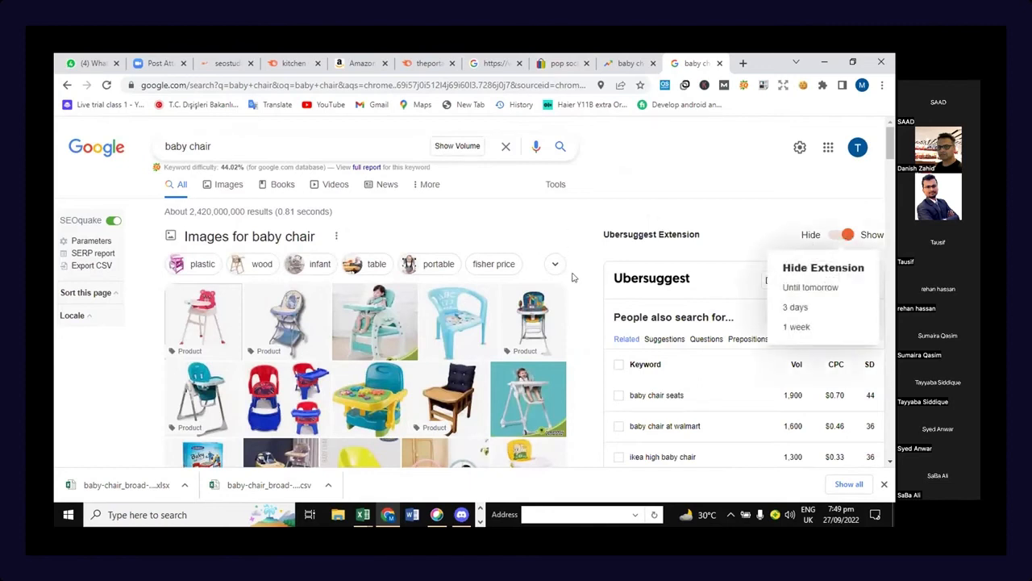
Step: Review the image results and first organic listing for "baby chair", and check the list of installed browser extensions
scroll(575, 280, "down", 1)
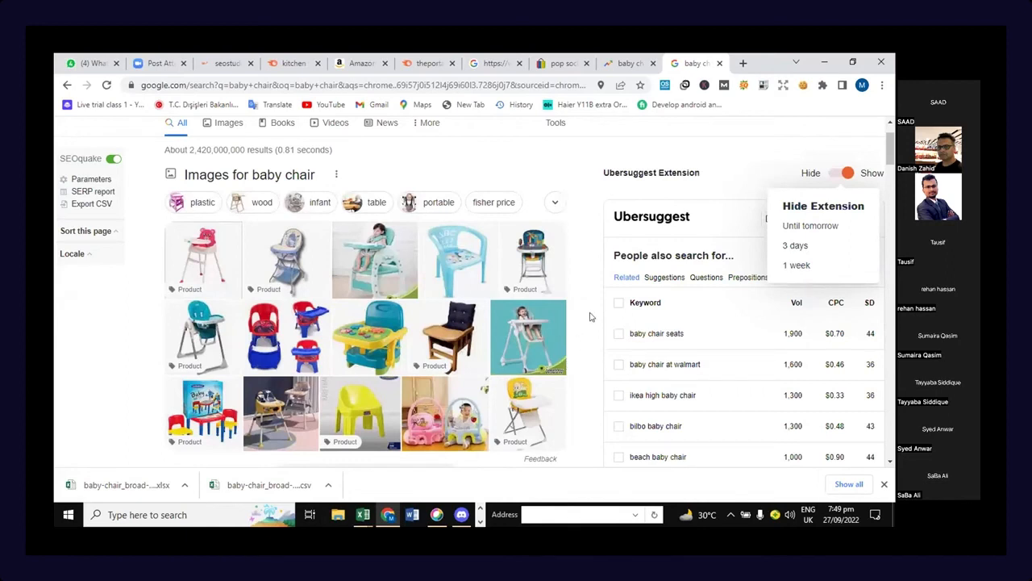
scroll(590, 317, "down", 1)
scroll(590, 317, "up", 2)
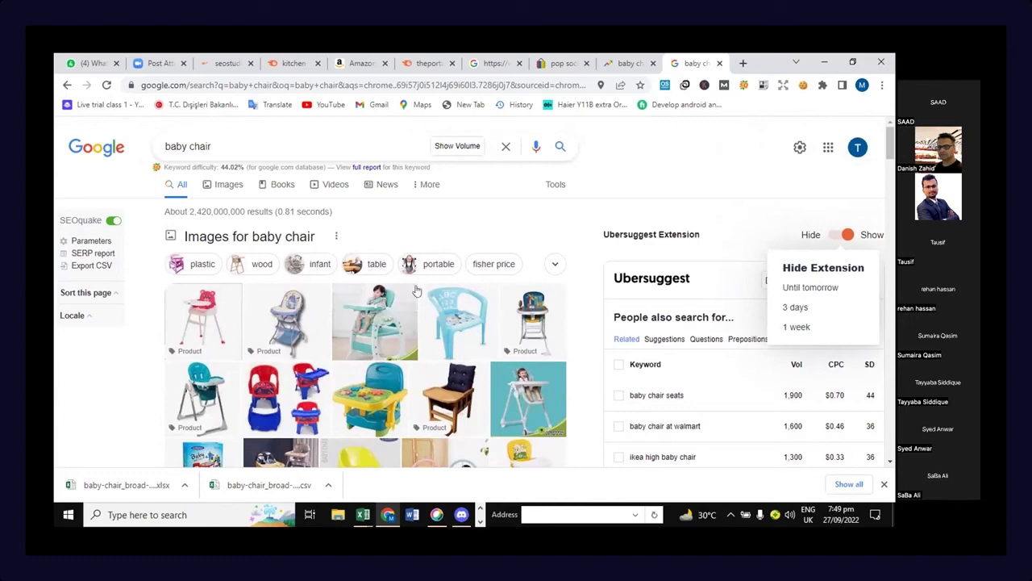
scroll(423, 379, "down", 3)
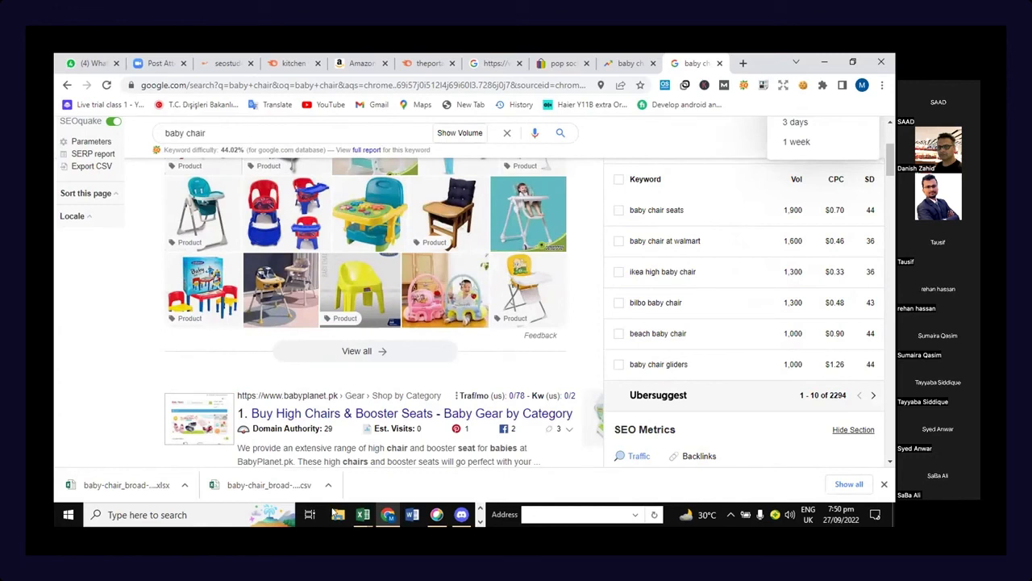
left_click(337, 514)
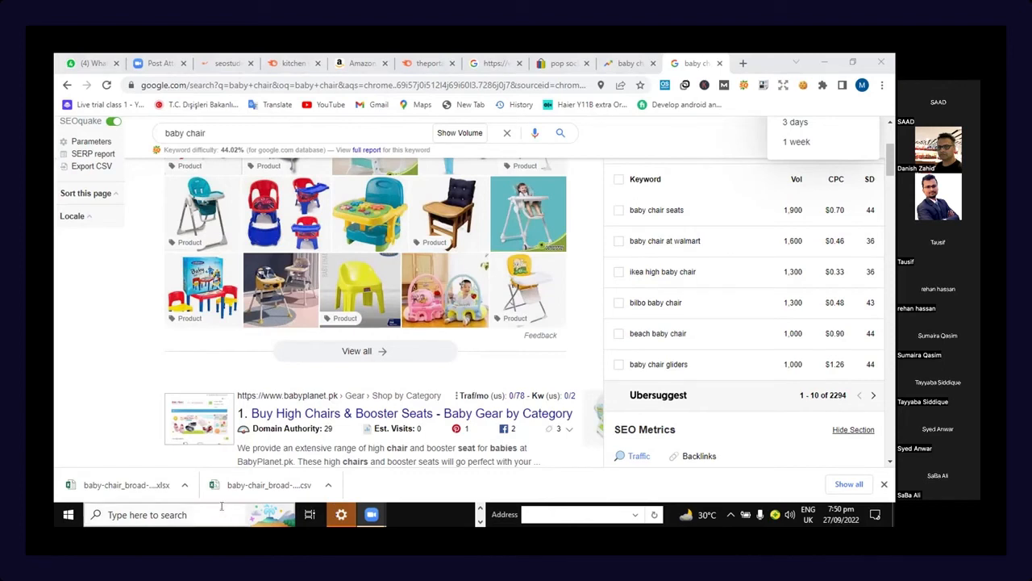
scroll(322, 304, "down", 2)
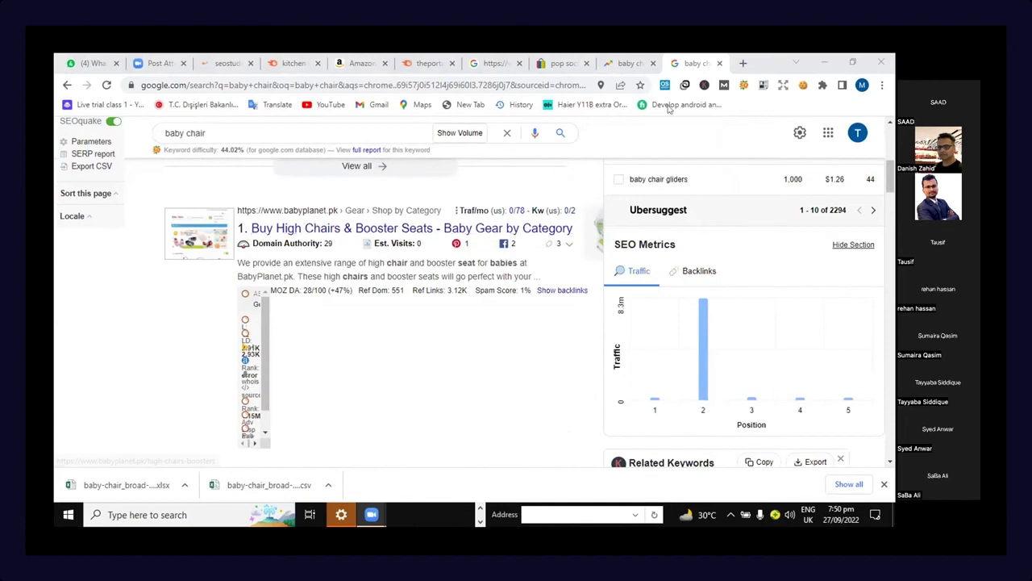
left_click(822, 85)
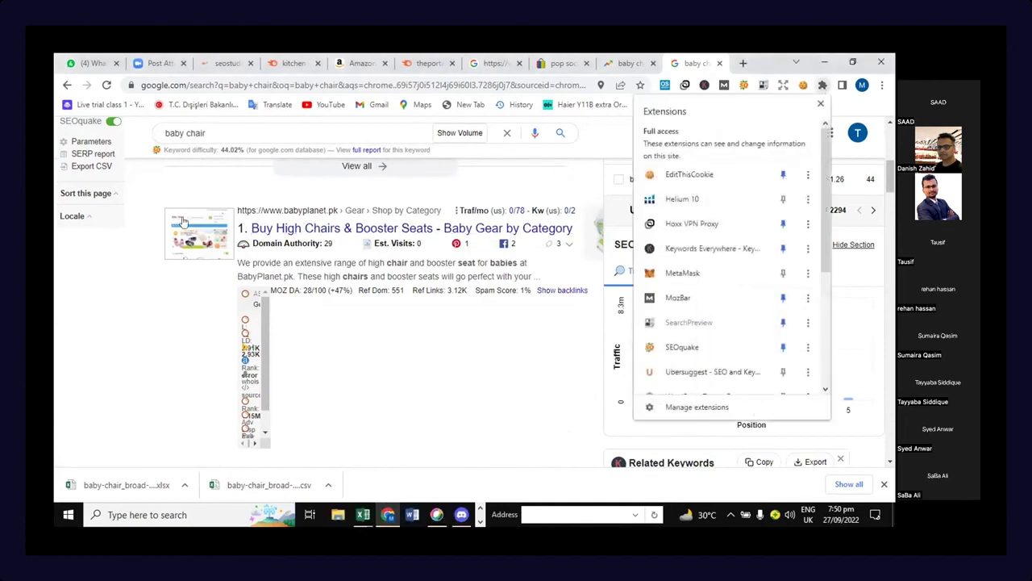
left_click(233, 326)
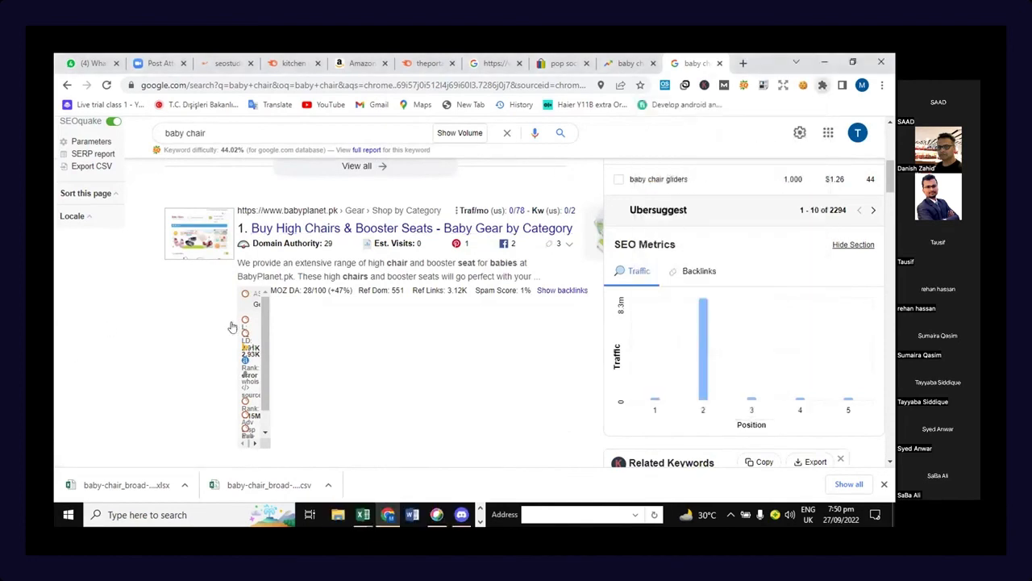
Step: Examine the SEO metrics of the organic "baby chair" listings, the People also ask questions and the related keyword suggestions
scroll(232, 326, "down", 5)
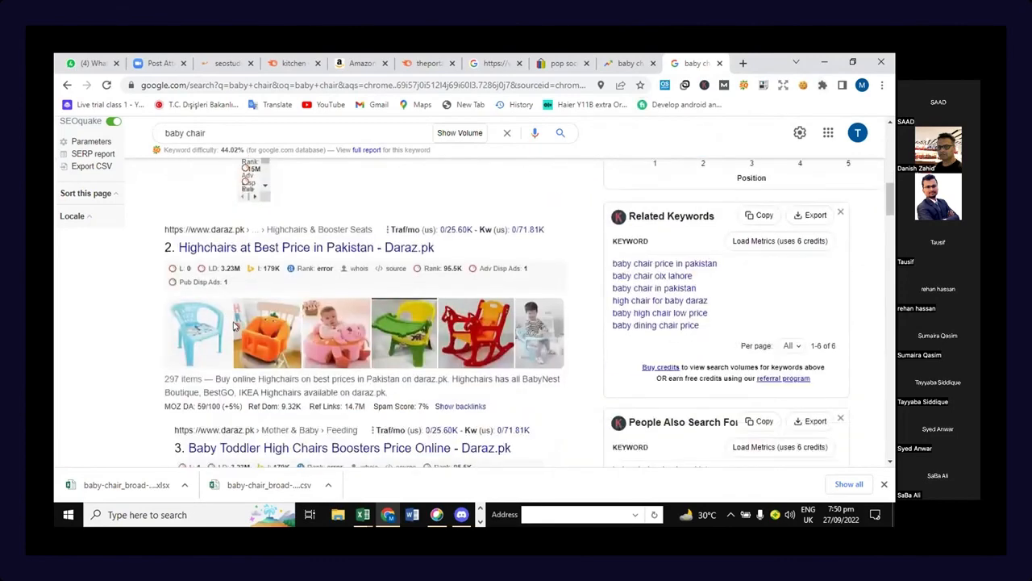
scroll(233, 325, "down", 1)
scroll(233, 325, "down", 2)
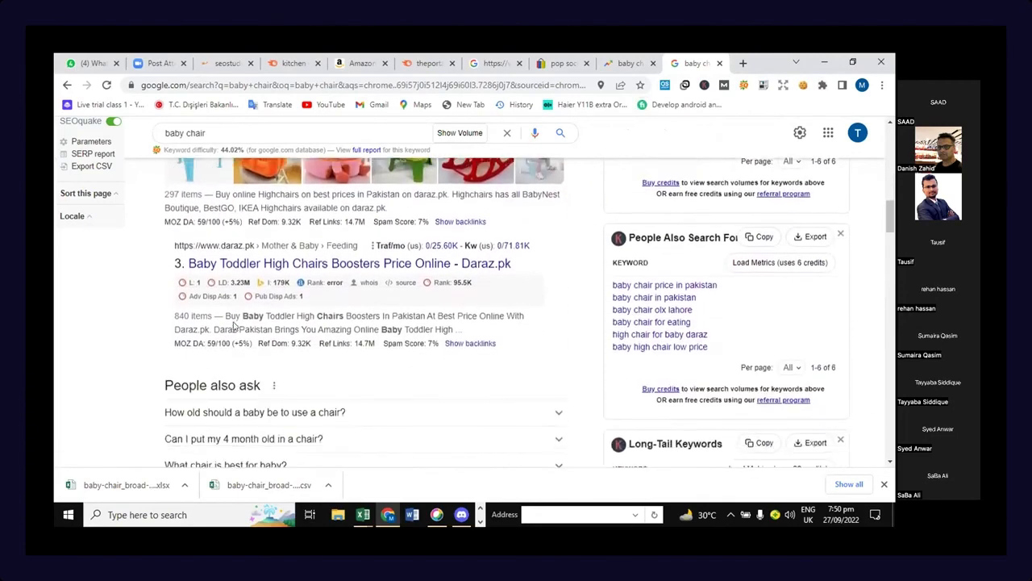
scroll(233, 326, "down", 4)
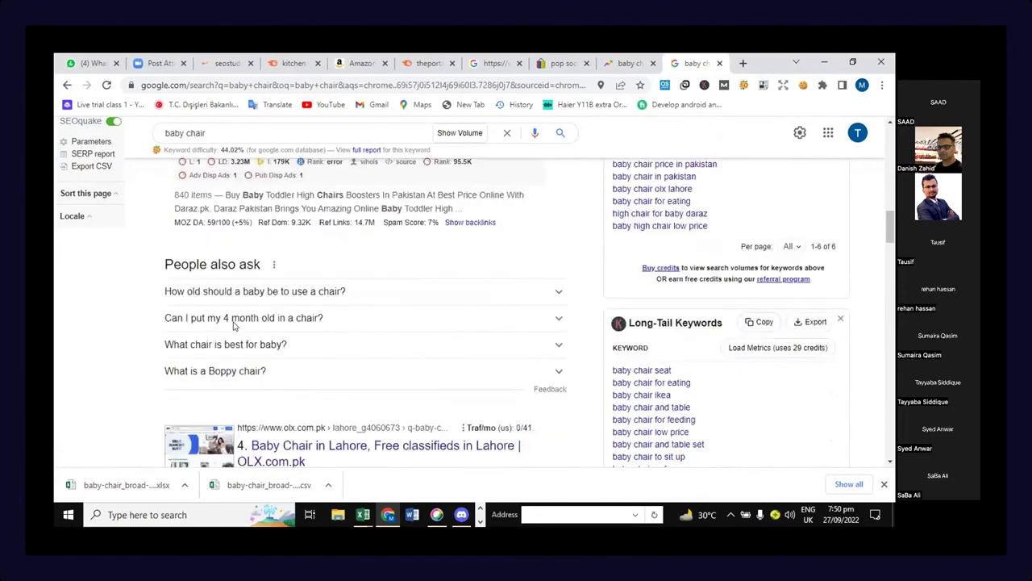
scroll(233, 326, "down", 4)
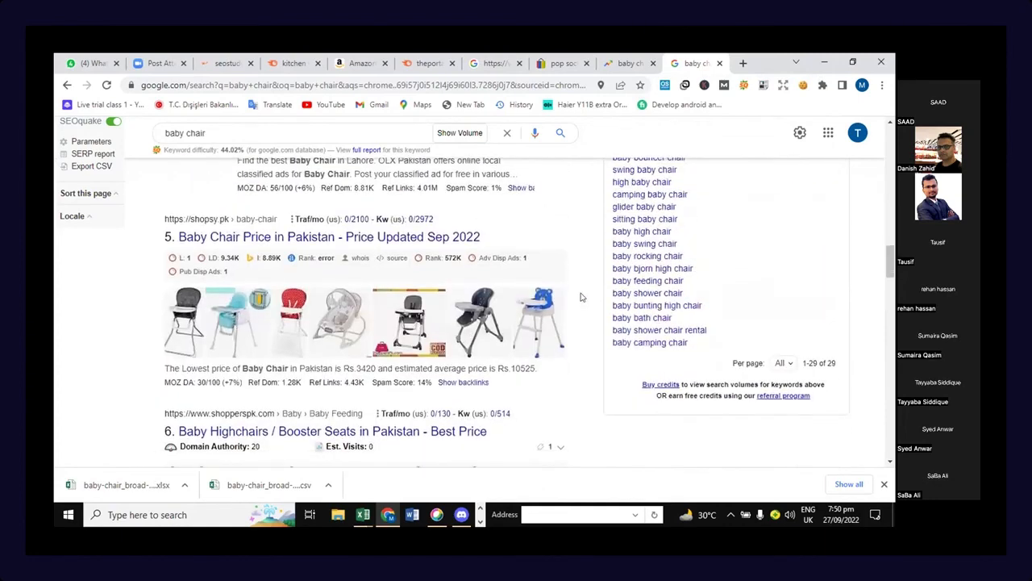
scroll(580, 296, "up", 3)
scroll(581, 297, "down", 5)
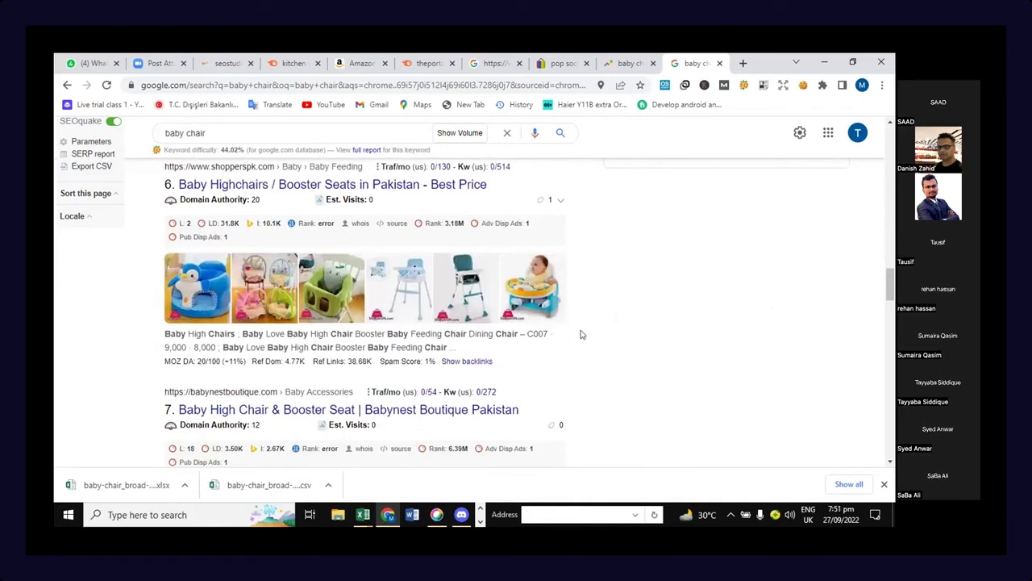
key("ctrl+f")
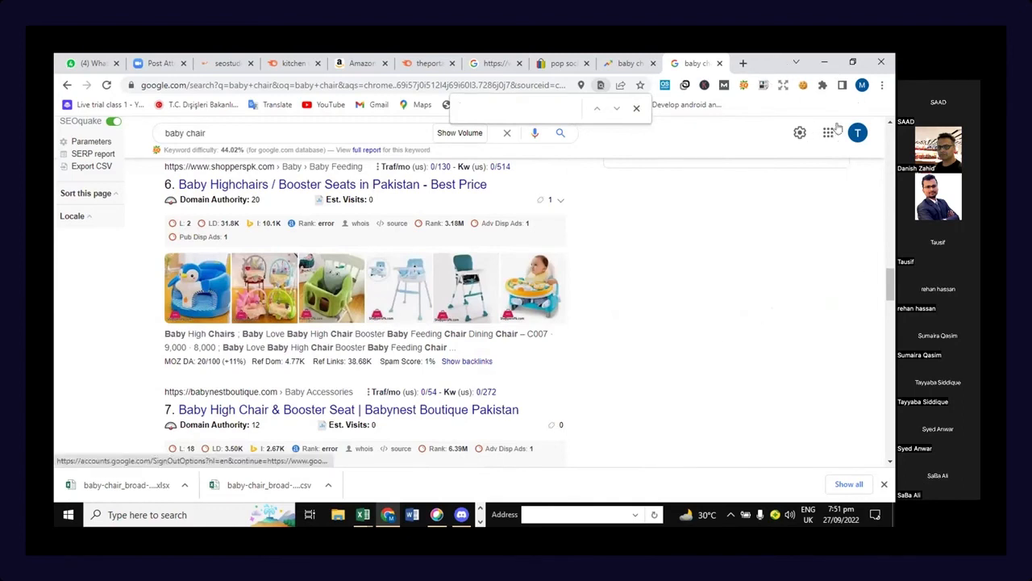
left_click(882, 85)
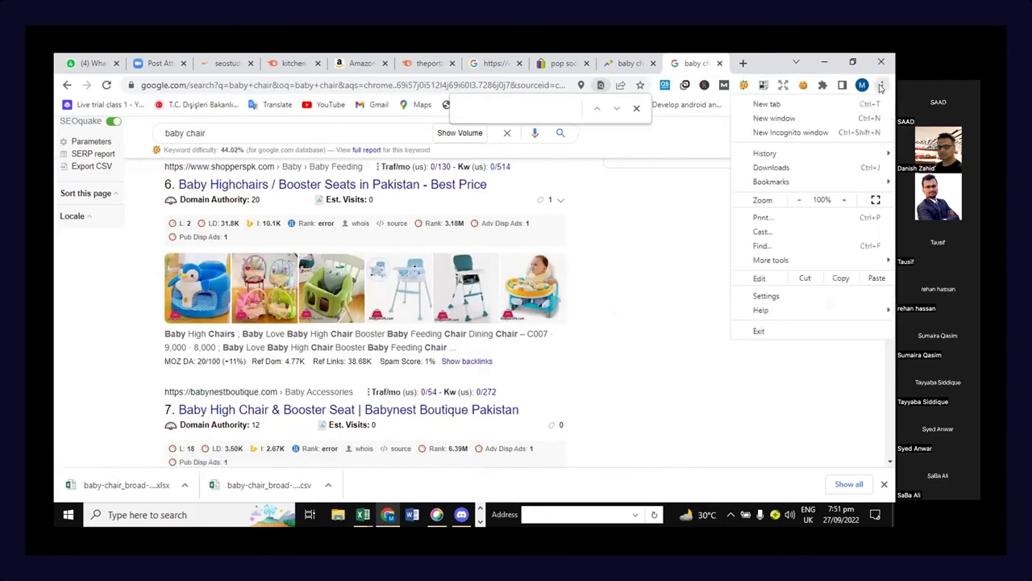
left_click(867, 135)
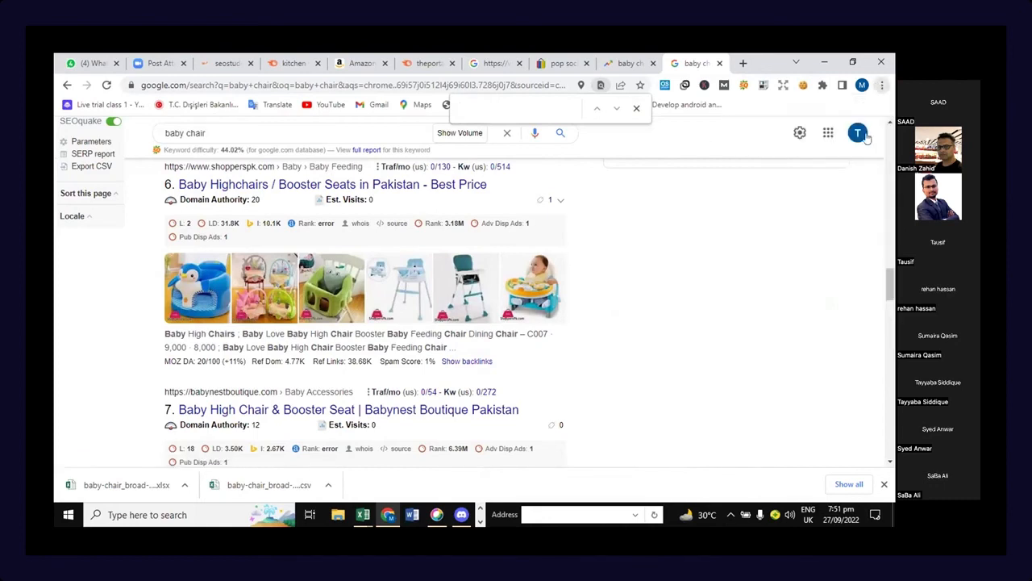
Step: Open Google's Advanced Search for "baby chair", review its filter options, and return to the search results
left_click(800, 134)
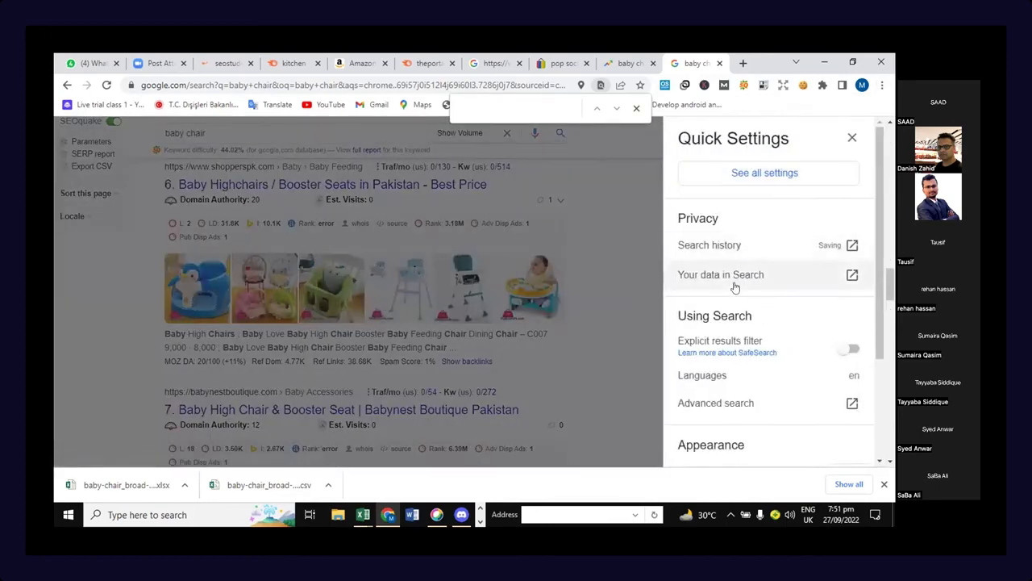
left_click(727, 404)
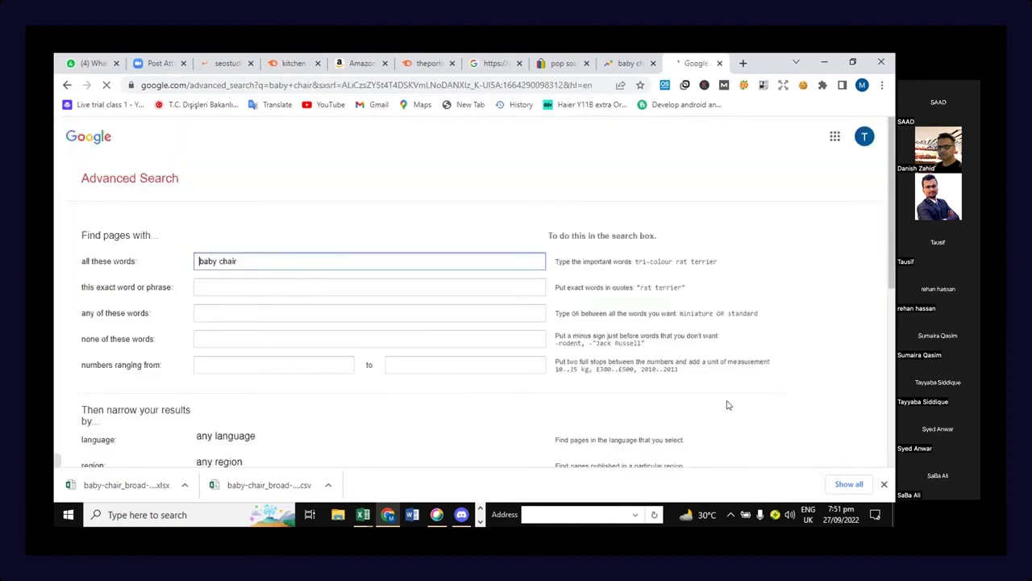
scroll(726, 399, "down", 3)
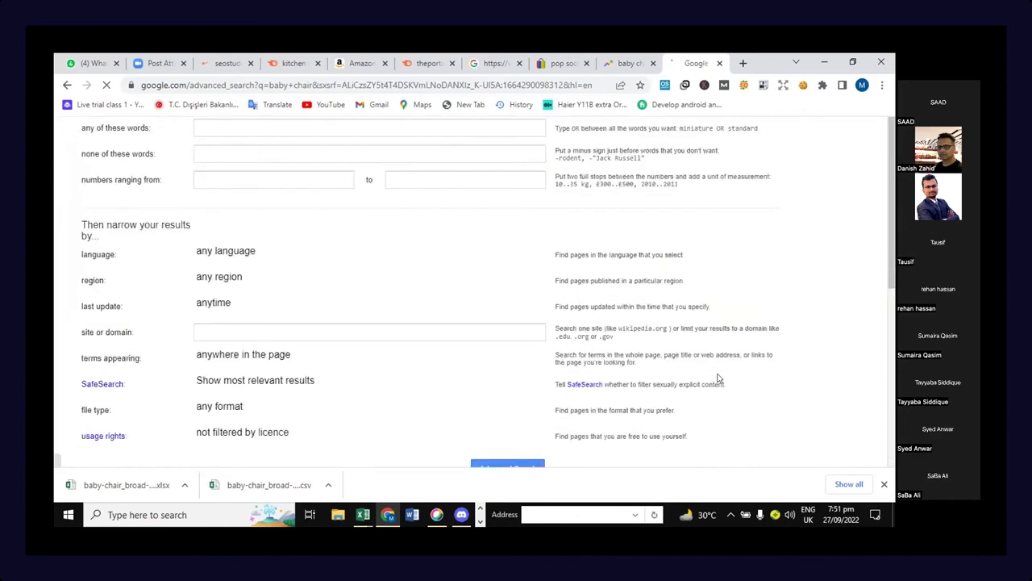
scroll(719, 378, "down", 3)
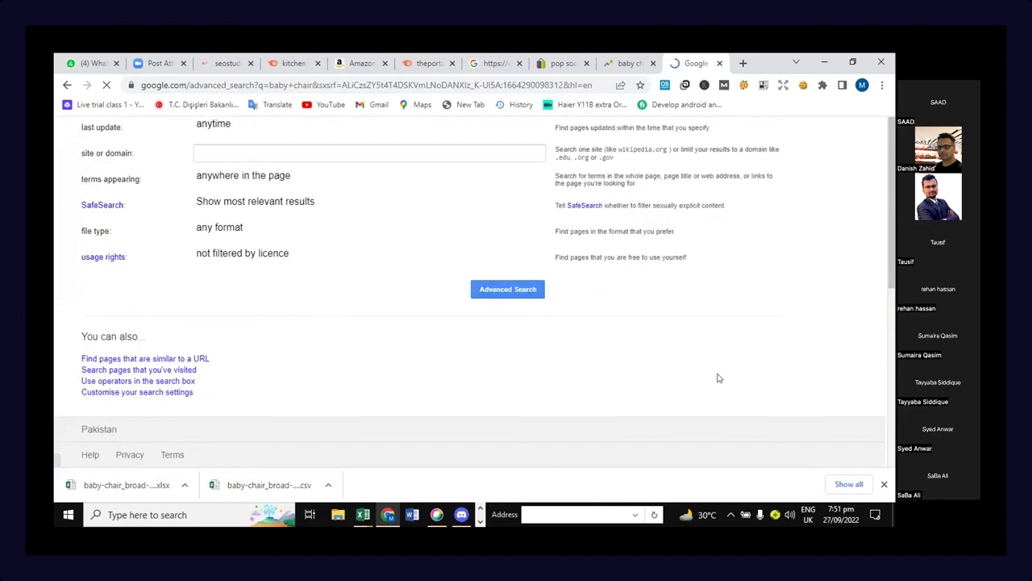
scroll(718, 378, "up", 1)
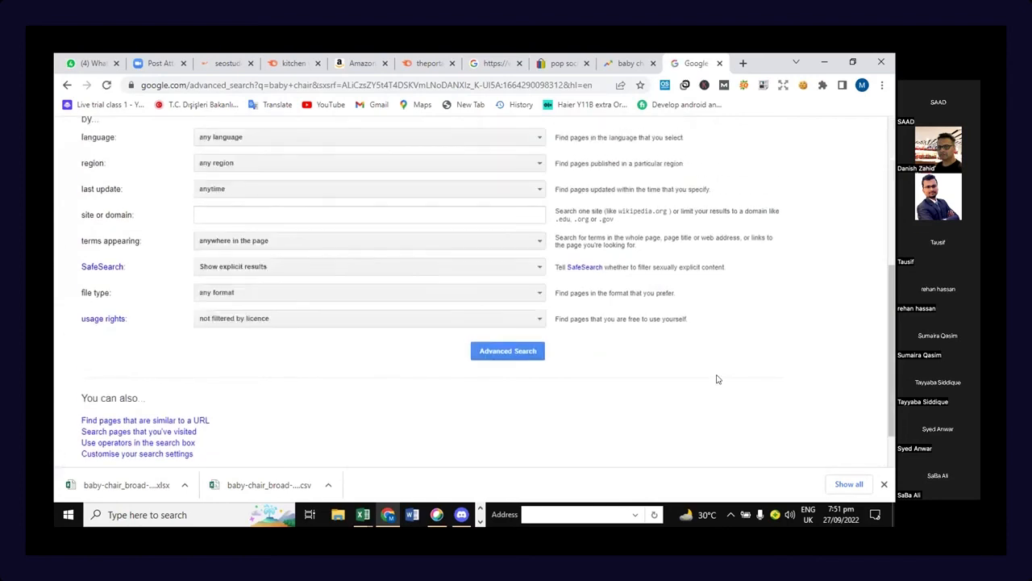
left_click(67, 85)
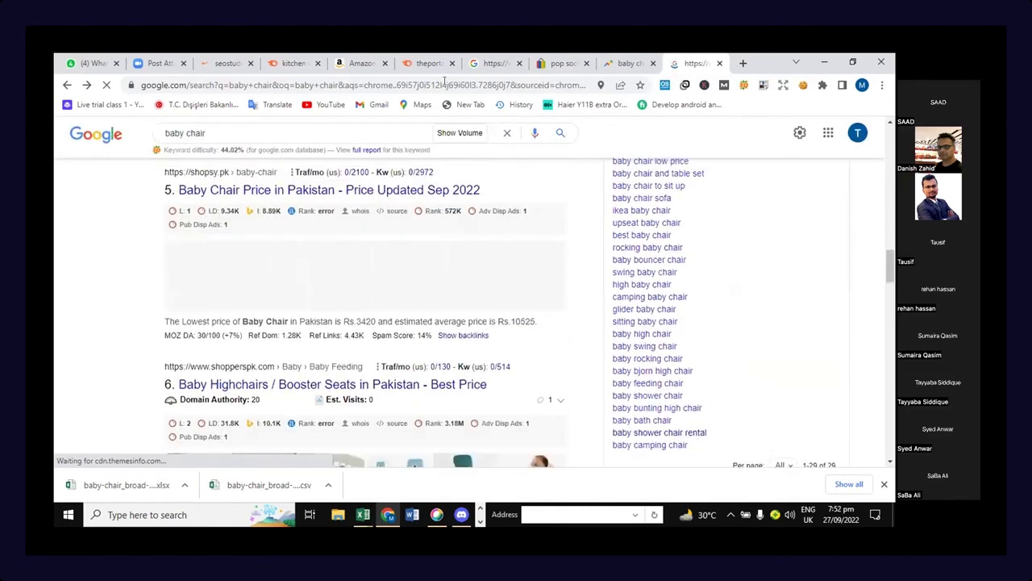
Step: Open the google.com home page in a new browser tab
key("ctrl+t")
type("goo")
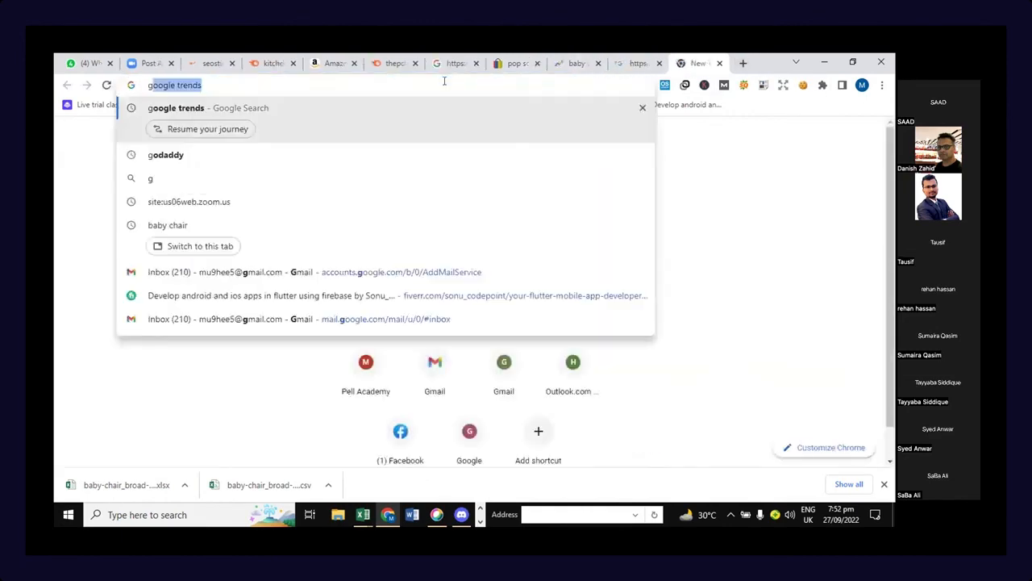
type("gle")
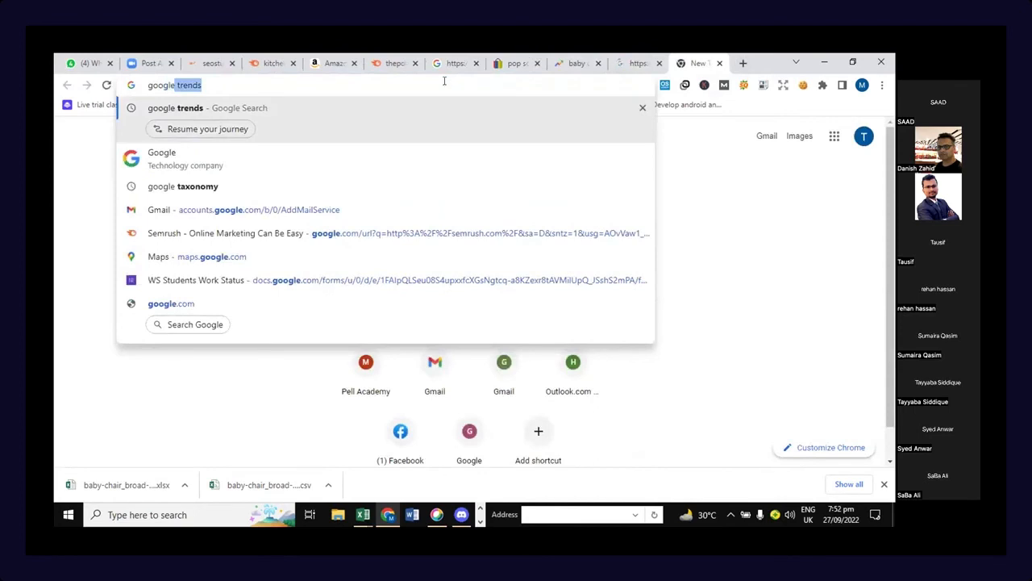
type(".com")
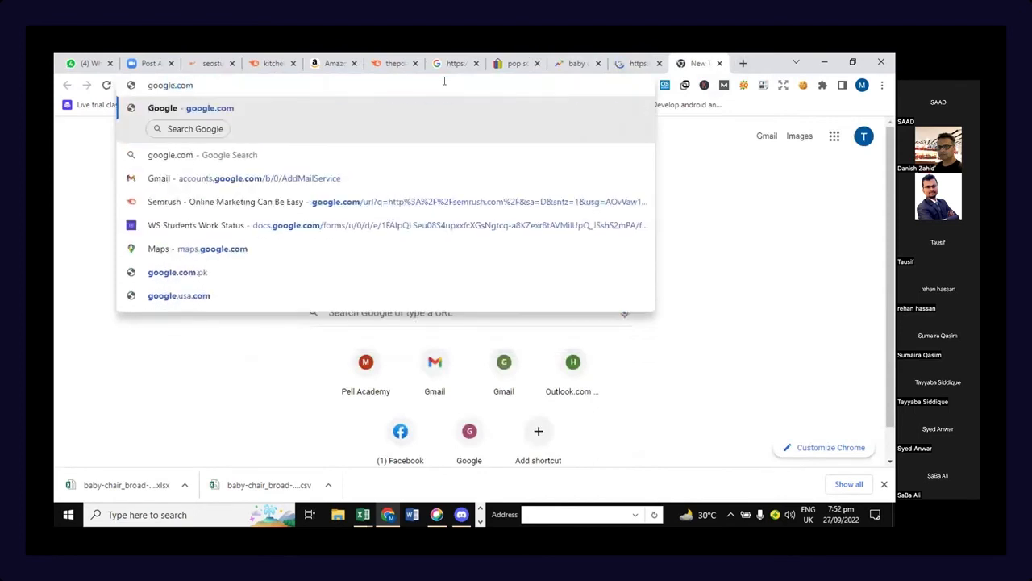
key("Return")
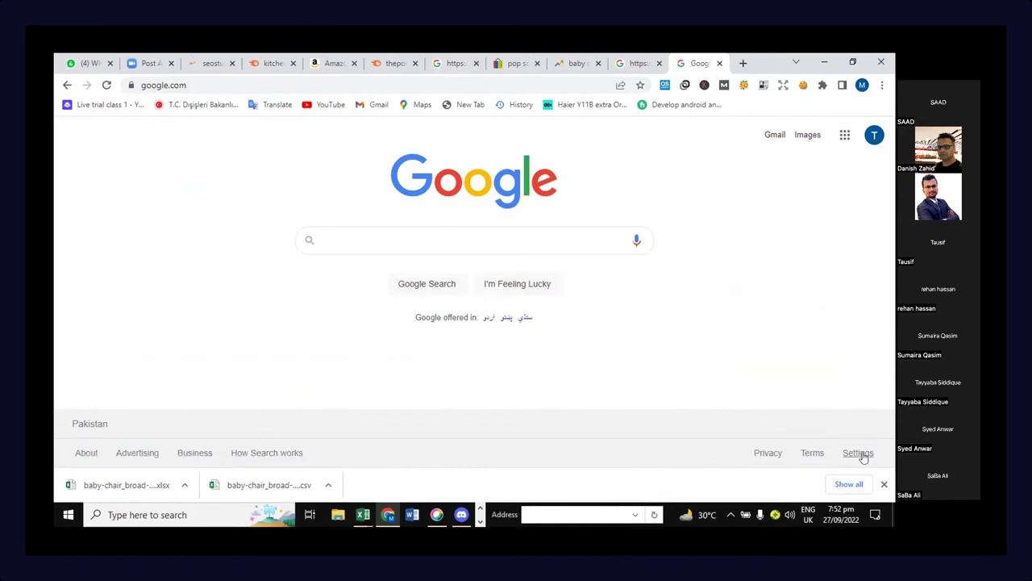
Step: Set Google's search settings to 100 results per page, save the preferences, and complete the robot check
left_click(860, 454)
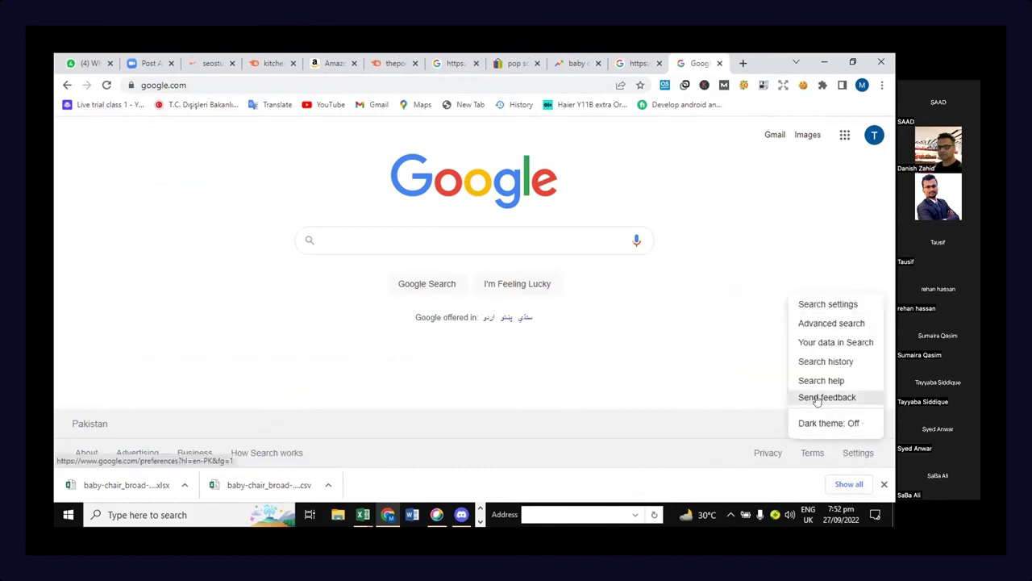
left_click(834, 310)
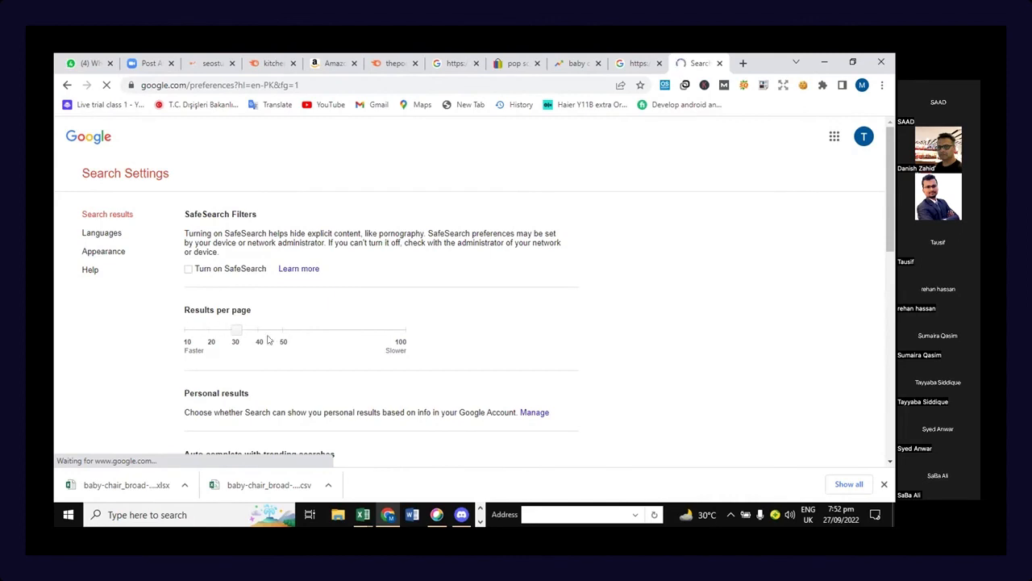
left_click(336, 337)
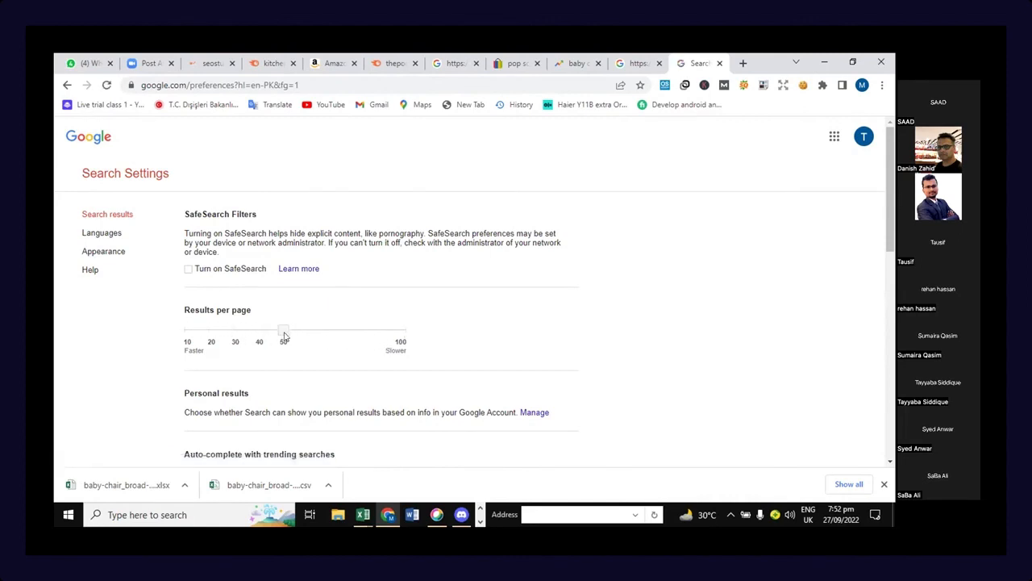
left_click_drag(283, 331, 400, 342)
left_click_drag(283, 336, 396, 334)
scroll(394, 385, "down", 3)
scroll(395, 383, "down", 4)
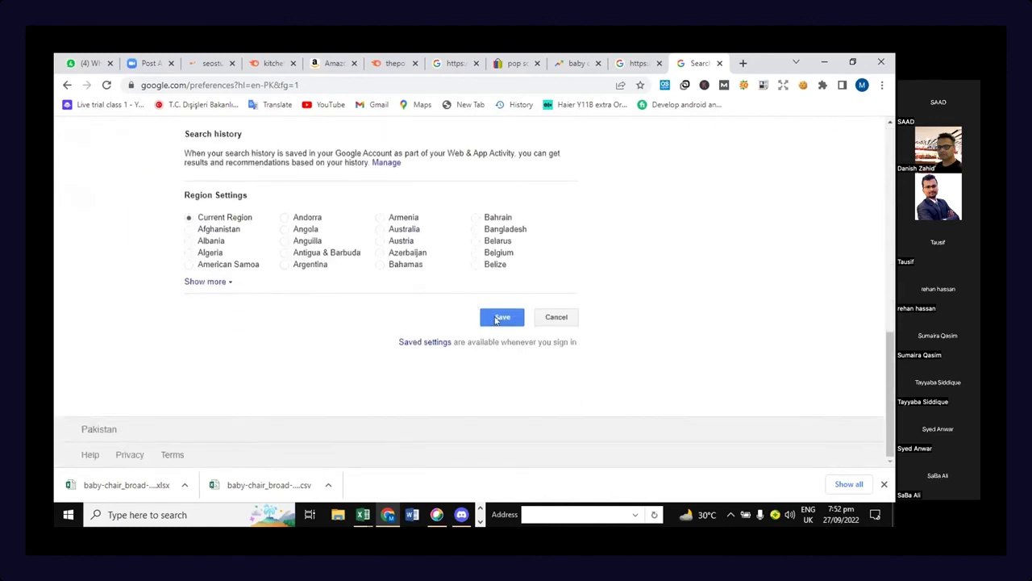
left_click(497, 320)
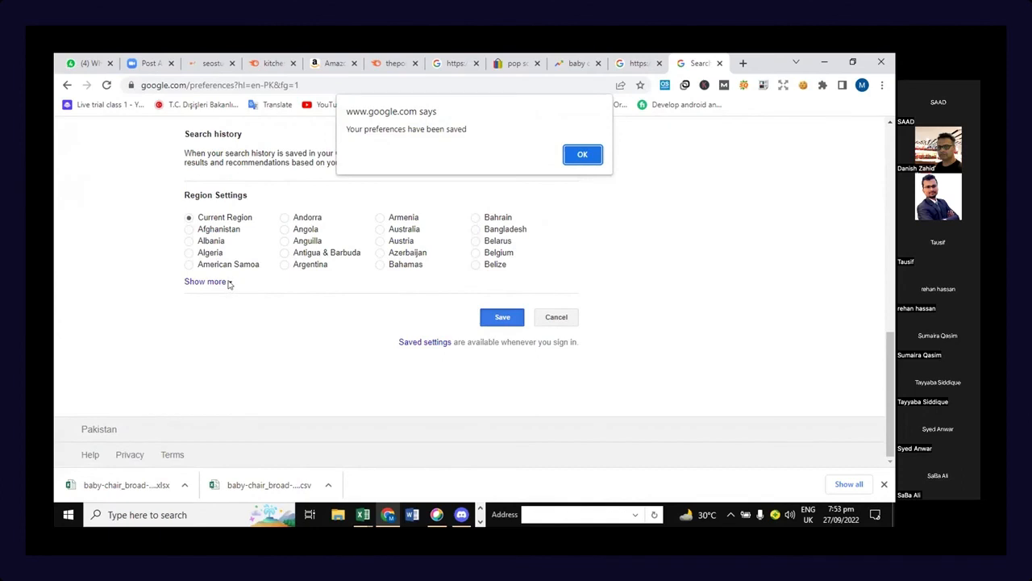
left_click(589, 155)
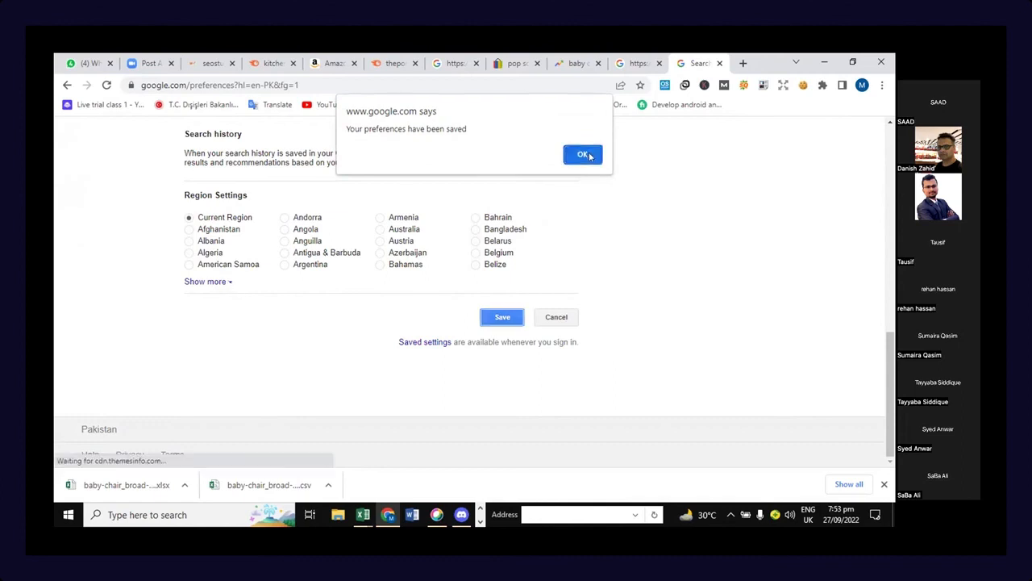
left_click(225, 283)
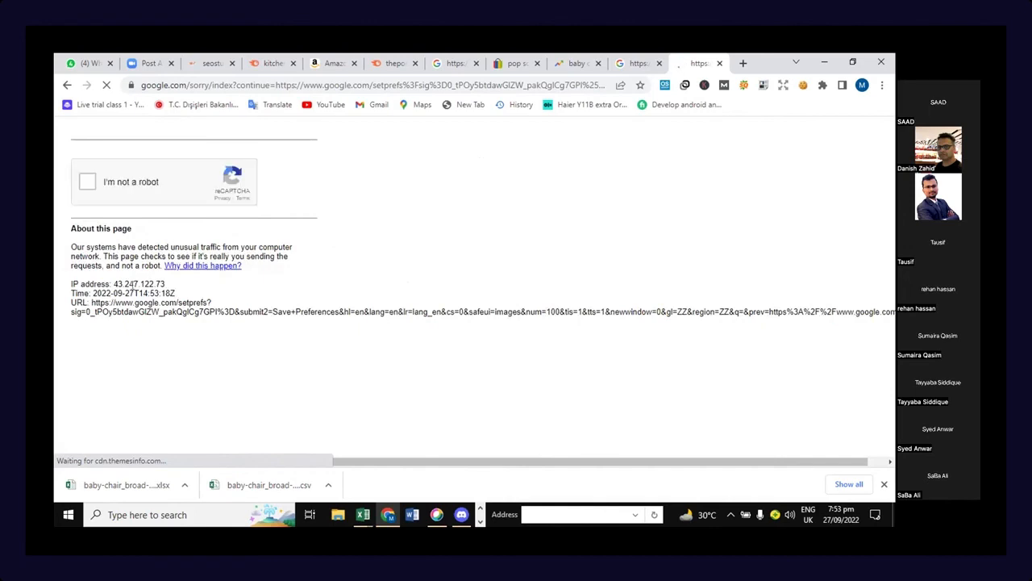
left_click(88, 182)
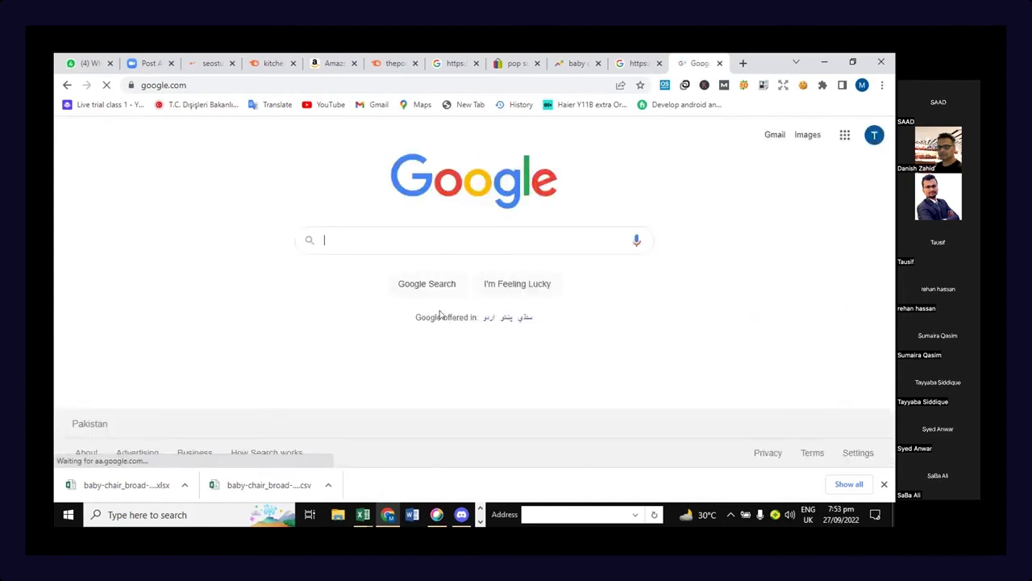
Step: Set the region in Google's search settings to United States and save the preferences
left_click(858, 453)
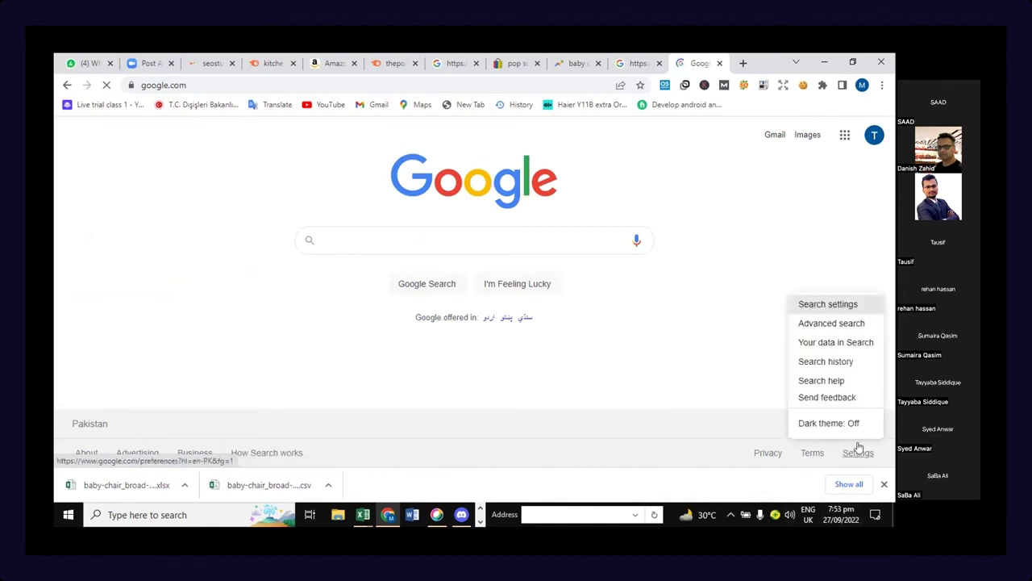
left_click(827, 305)
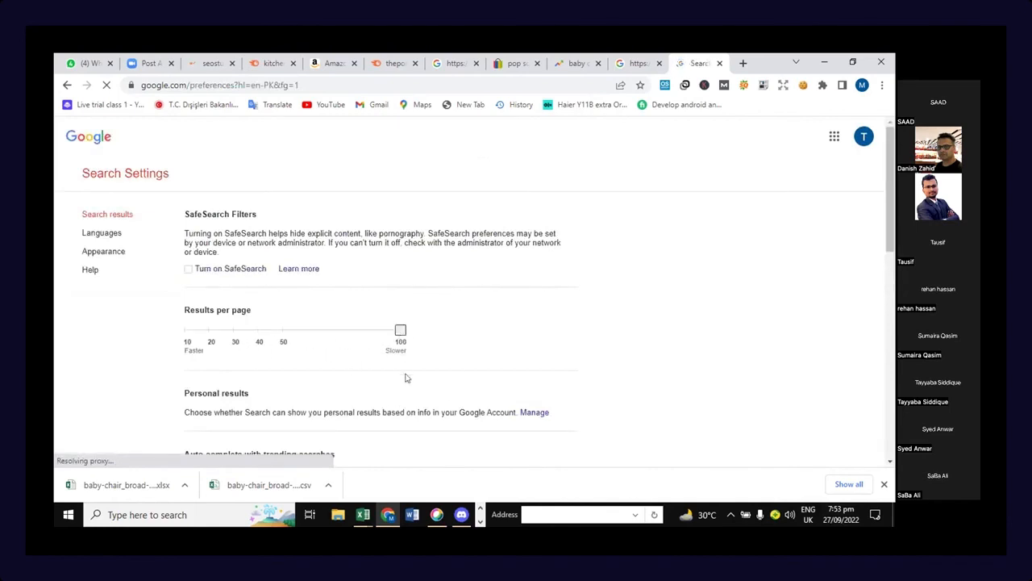
scroll(405, 375, "down", 5)
scroll(440, 376, "down", 3)
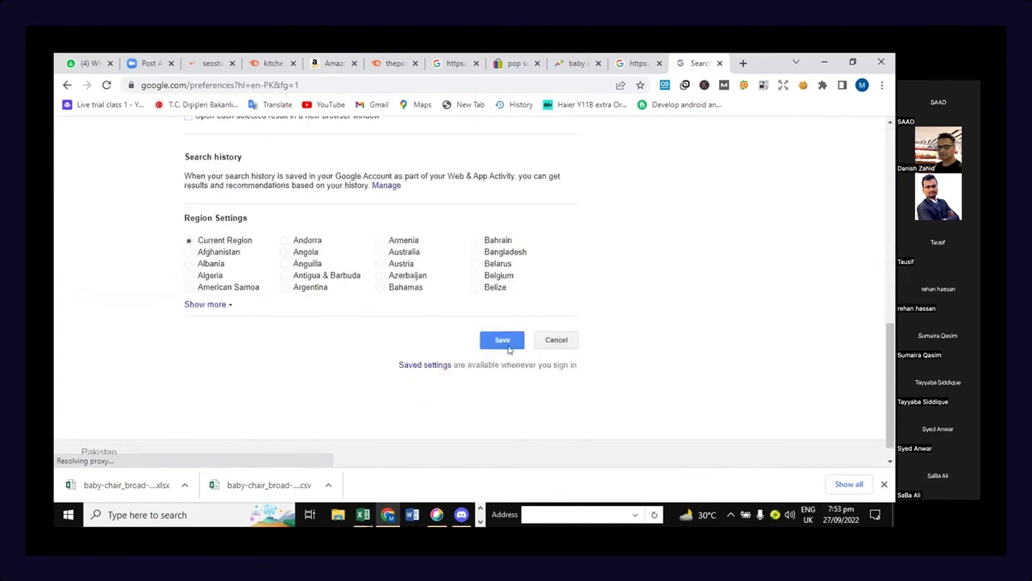
left_click(229, 307)
scroll(294, 374, "down", 3)
scroll(294, 373, "down", 5)
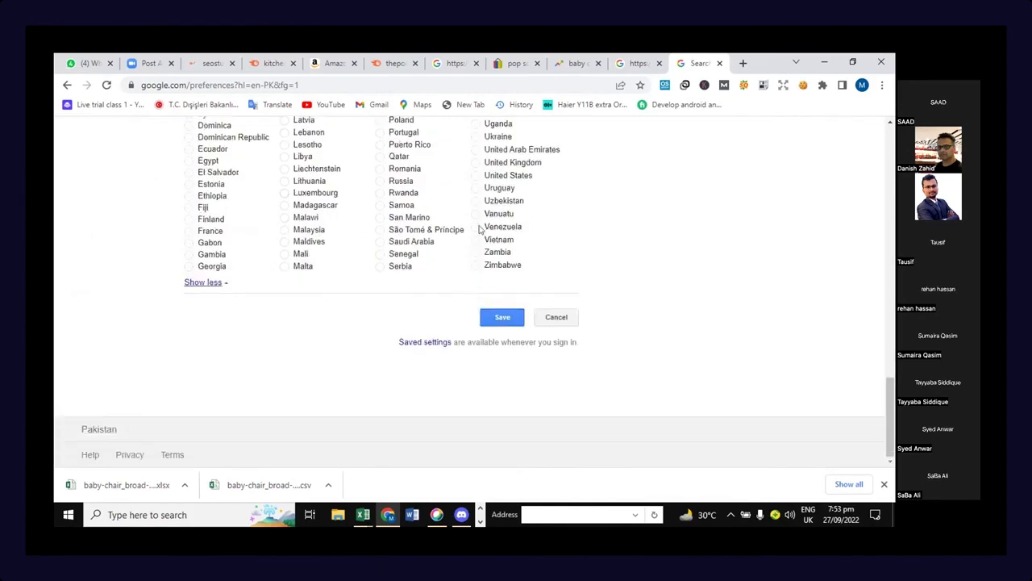
left_click(475, 176)
left_click(500, 318)
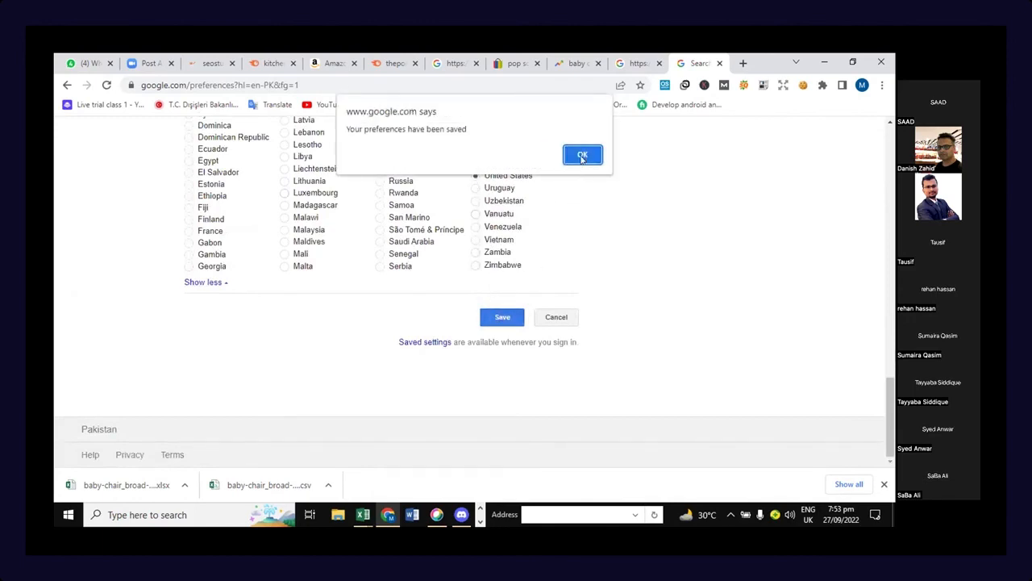
left_click(582, 154)
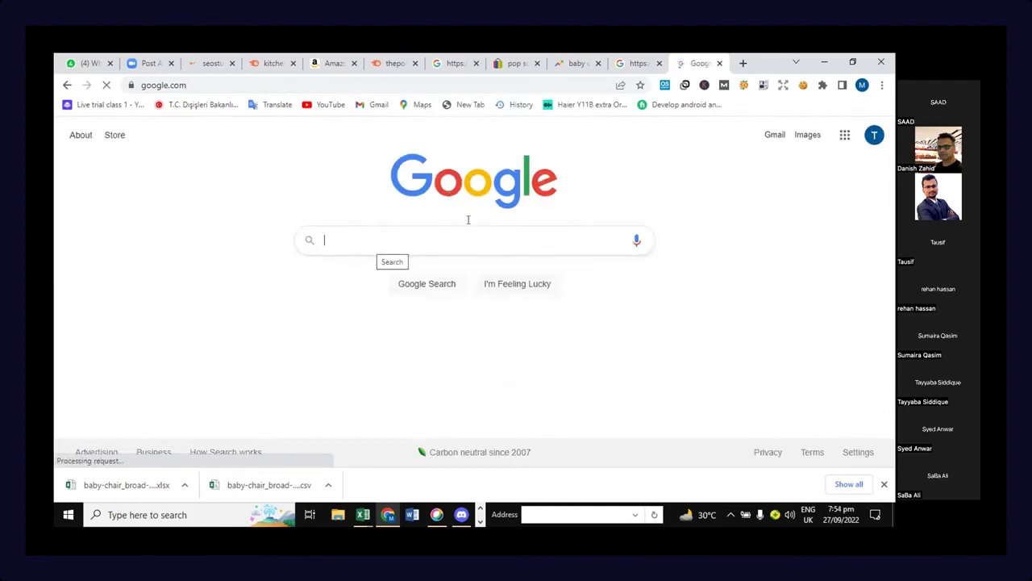
Step: Search Google for "baby chair" using the suggested query
left_click(398, 239)
type("b")
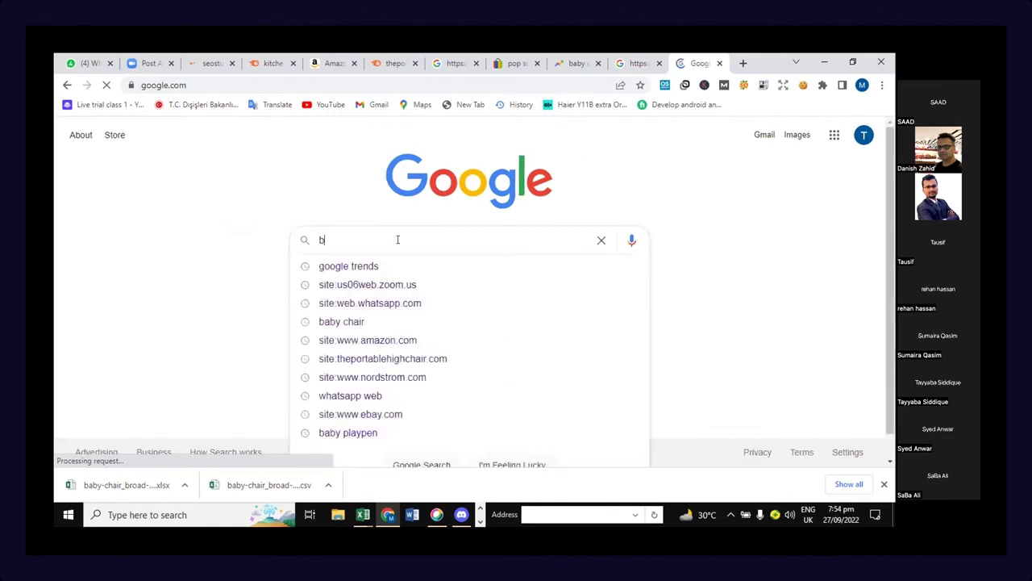
type("aby")
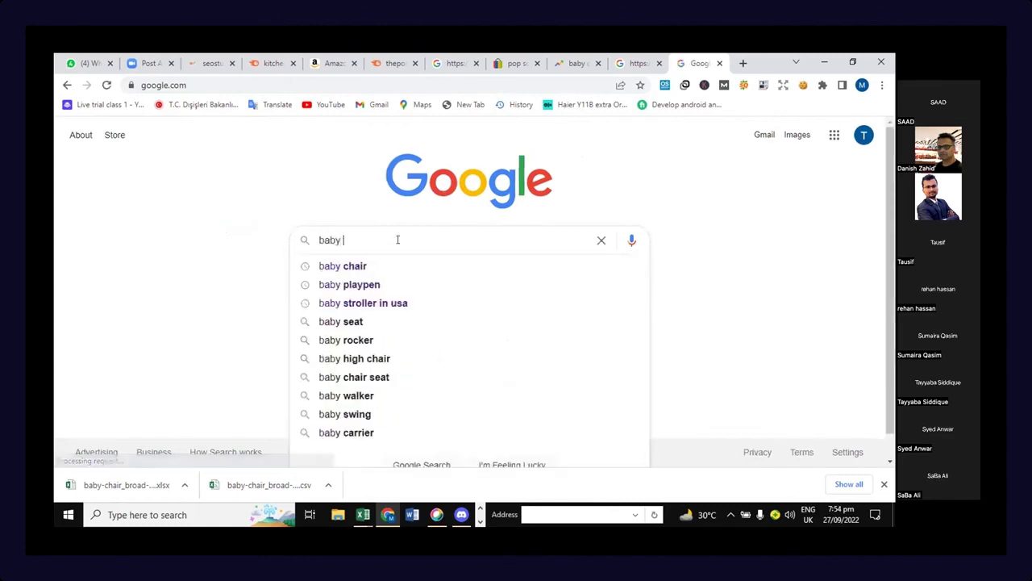
left_click(393, 266)
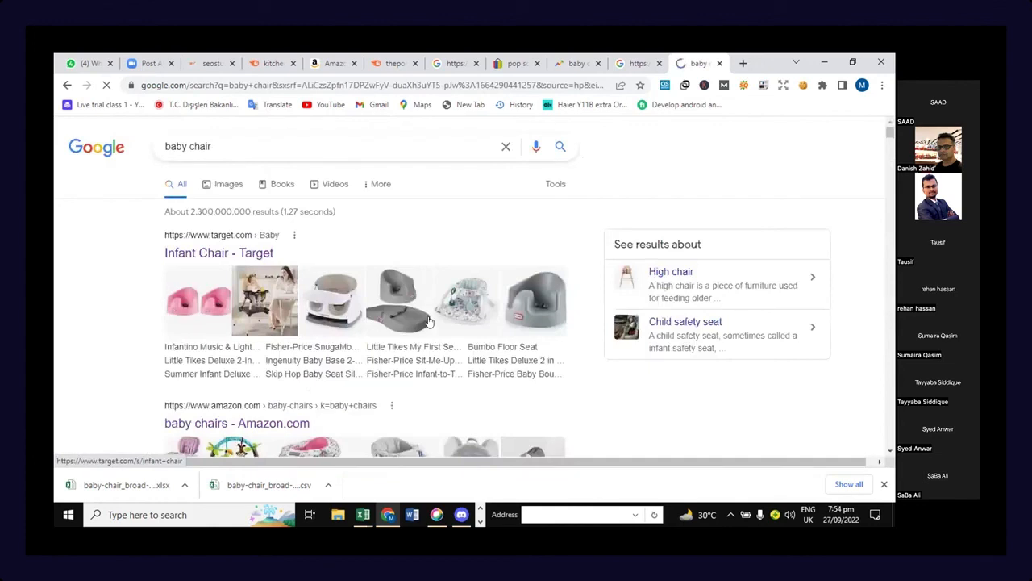
Step: Find the phrase "baby chair" on the results page, and also its one-word form "babychair"
key("ctrl+f")
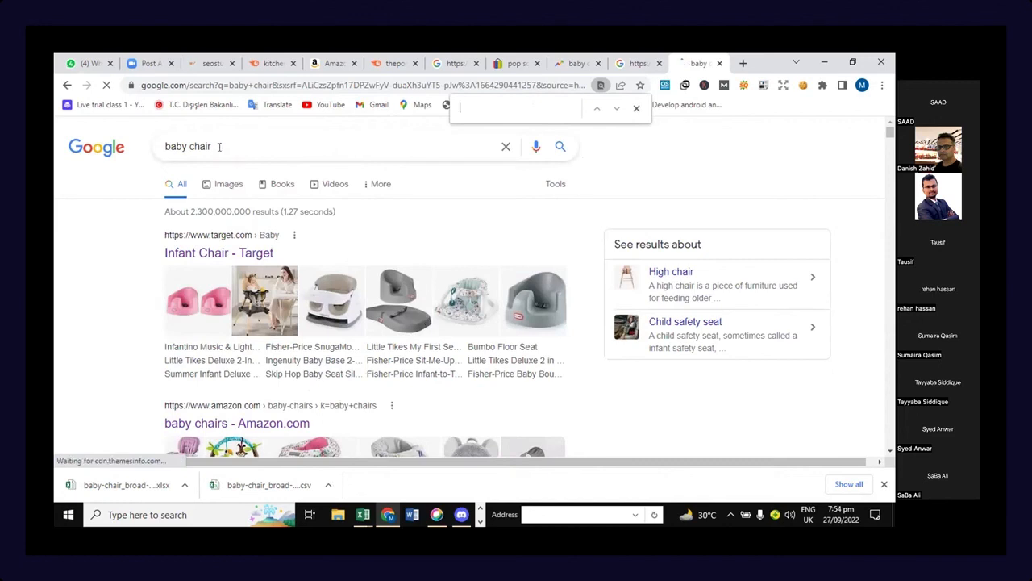
type("ba")
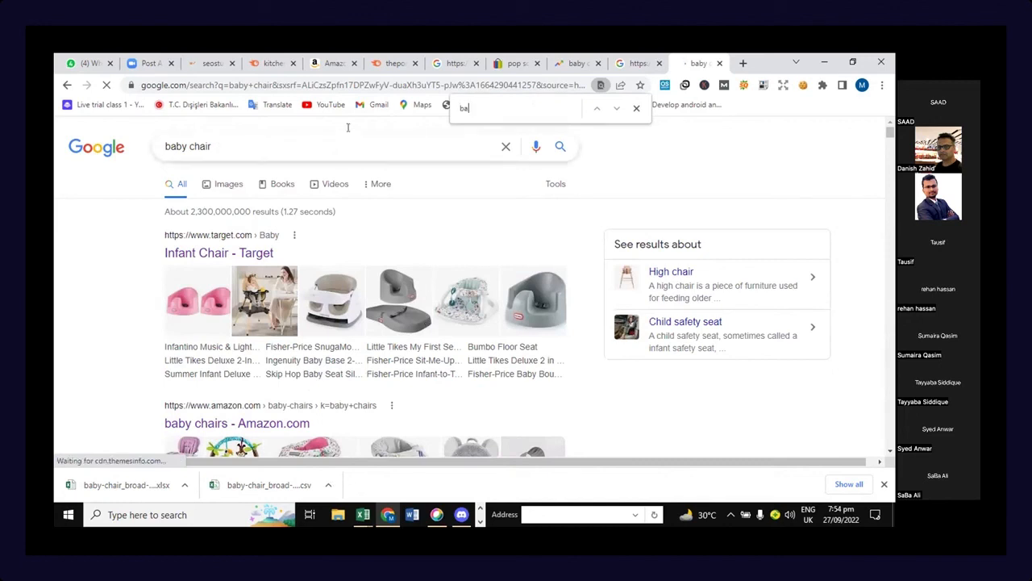
type("by chair")
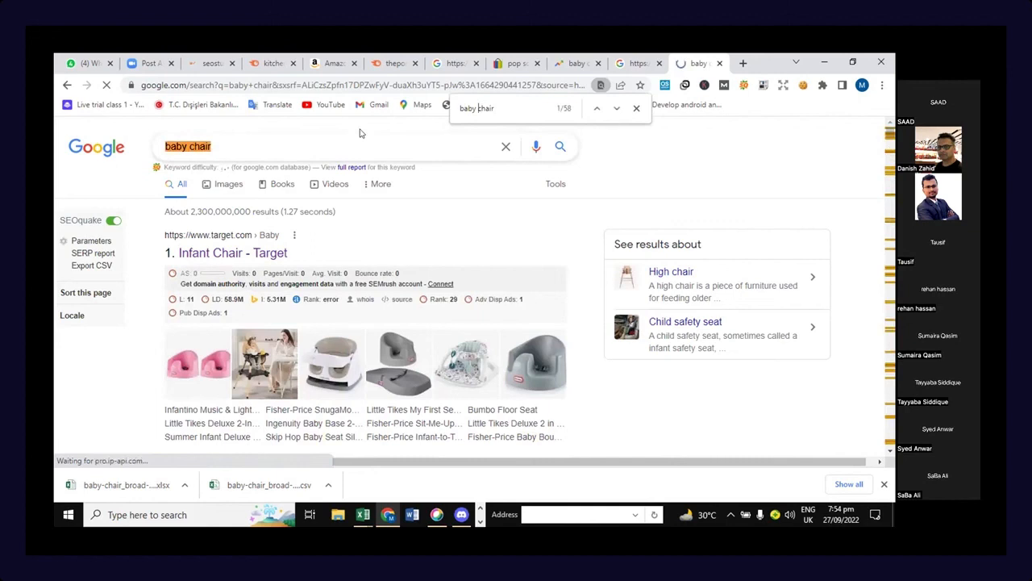
key("BackSpace")
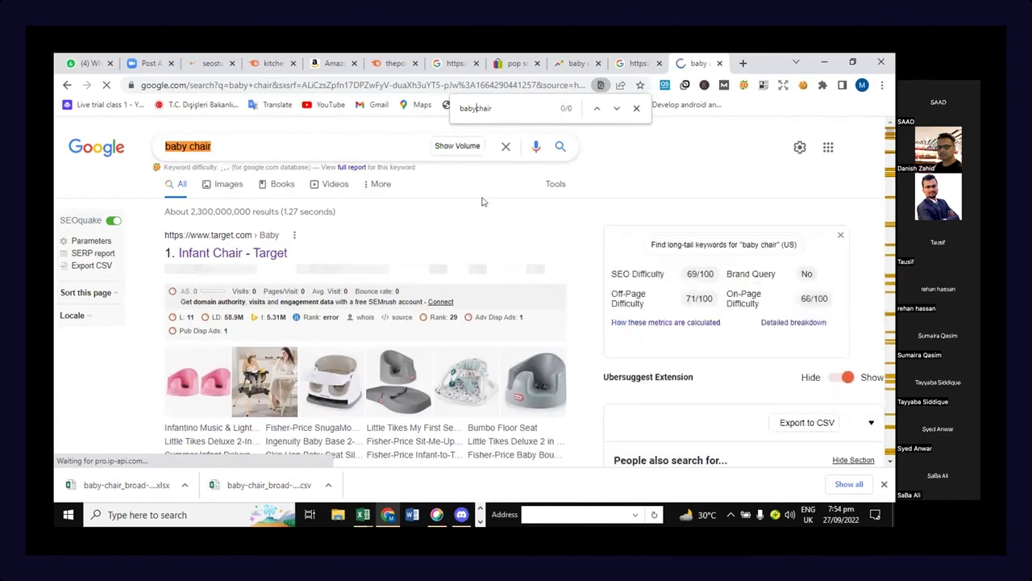
Step: Examine the "babychair" match in the Instagram listing and compare it with the neighbouring organic results
scroll(482, 202, "down", 1)
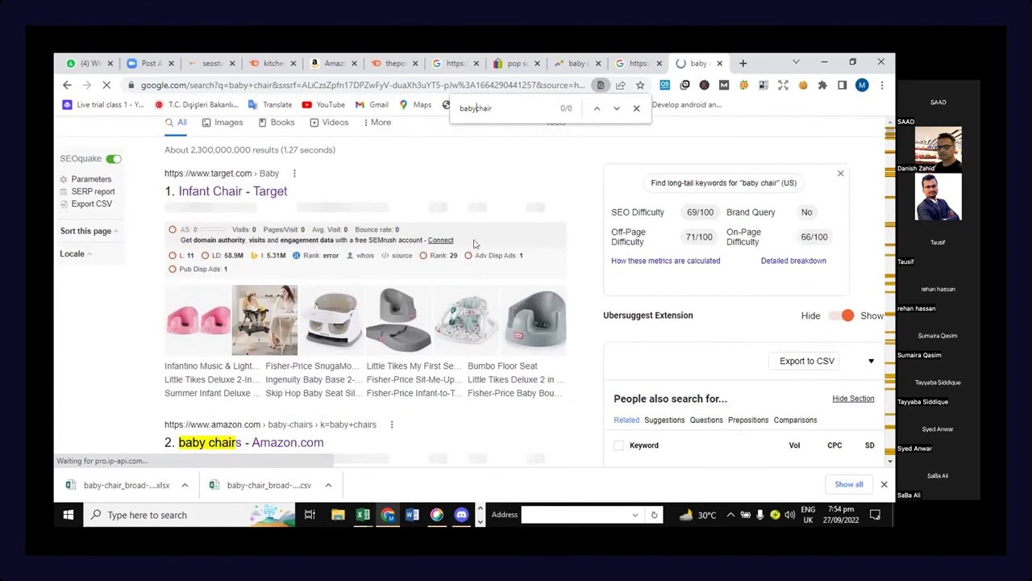
scroll(474, 243, "down", 5)
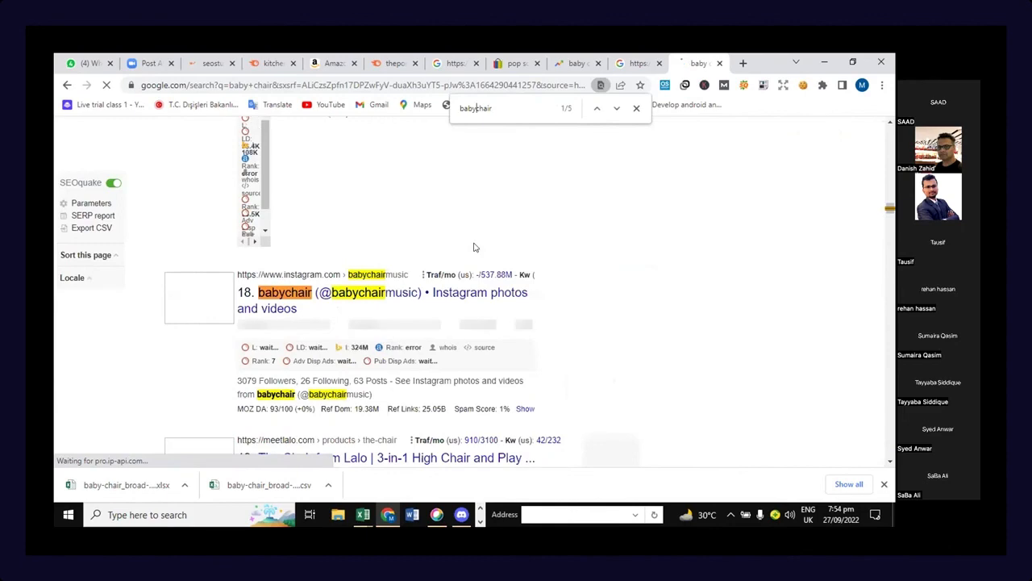
scroll(474, 247, "up", 2)
scroll(483, 276, "up", 2)
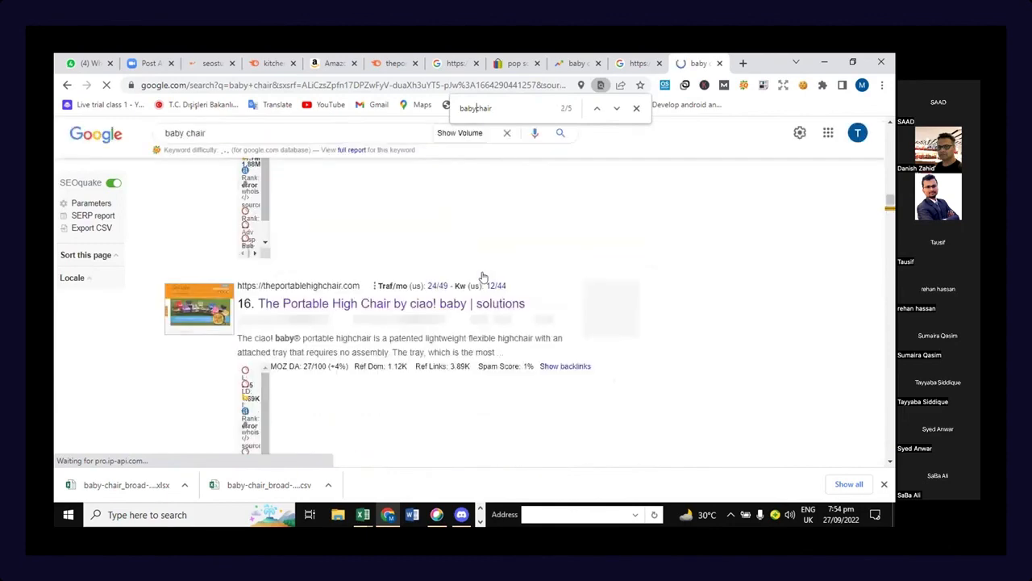
scroll(483, 276, "down", 3)
scroll(483, 276, "down", 3)
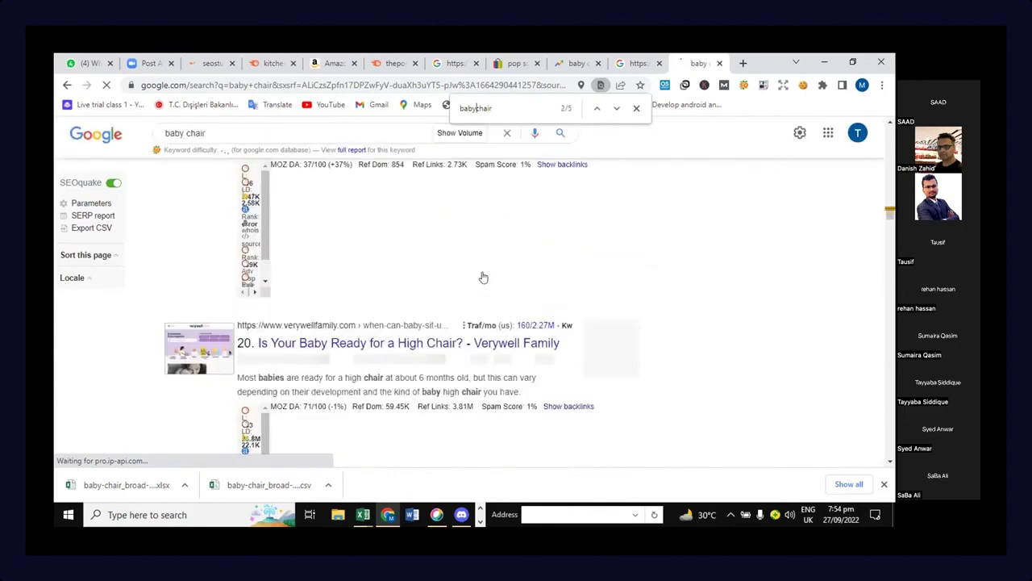
scroll(483, 276, "down", 2)
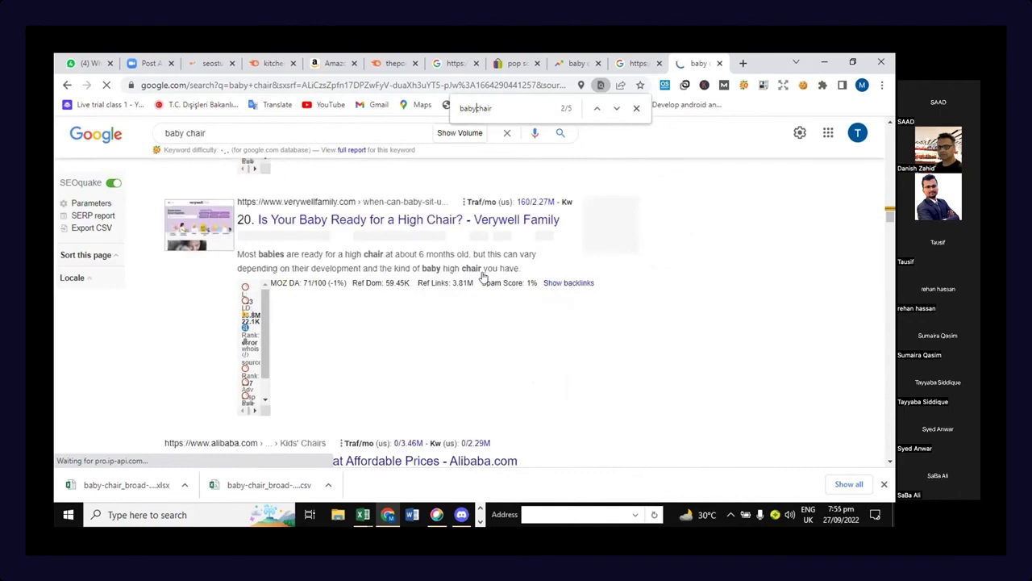
scroll(483, 277, "up", 2)
scroll(483, 277, "up", 3)
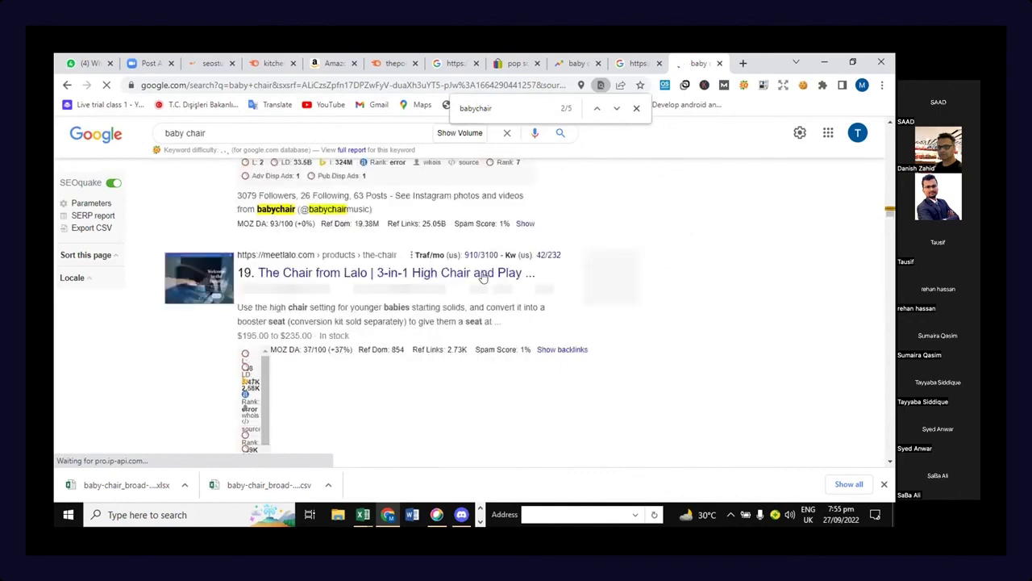
scroll(483, 277, "up", 2)
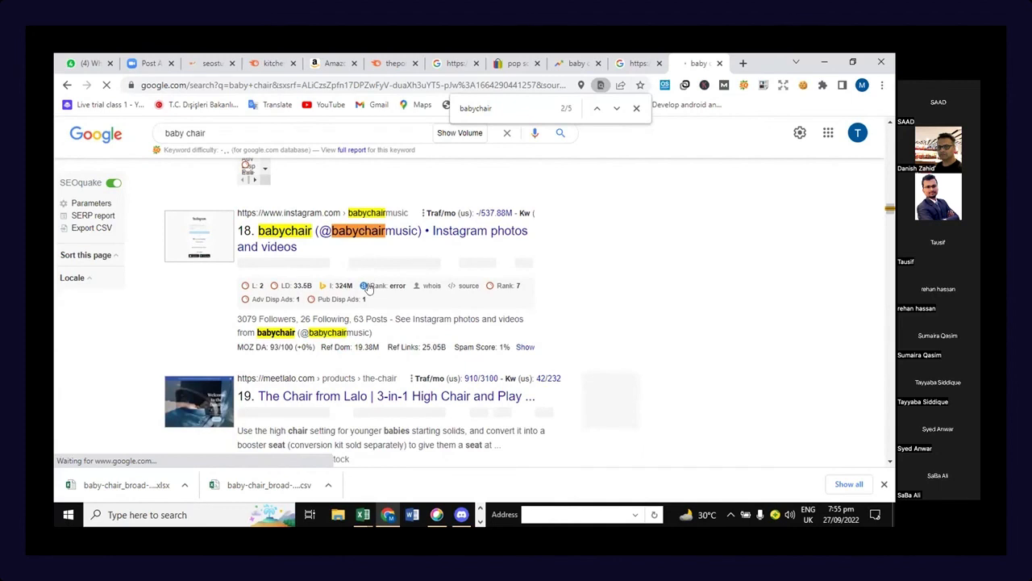
Step: Examine the domain authority, traffic and backlink metrics of the organic listings from Lalo down to Baby Trend
scroll(368, 292, "down", 3)
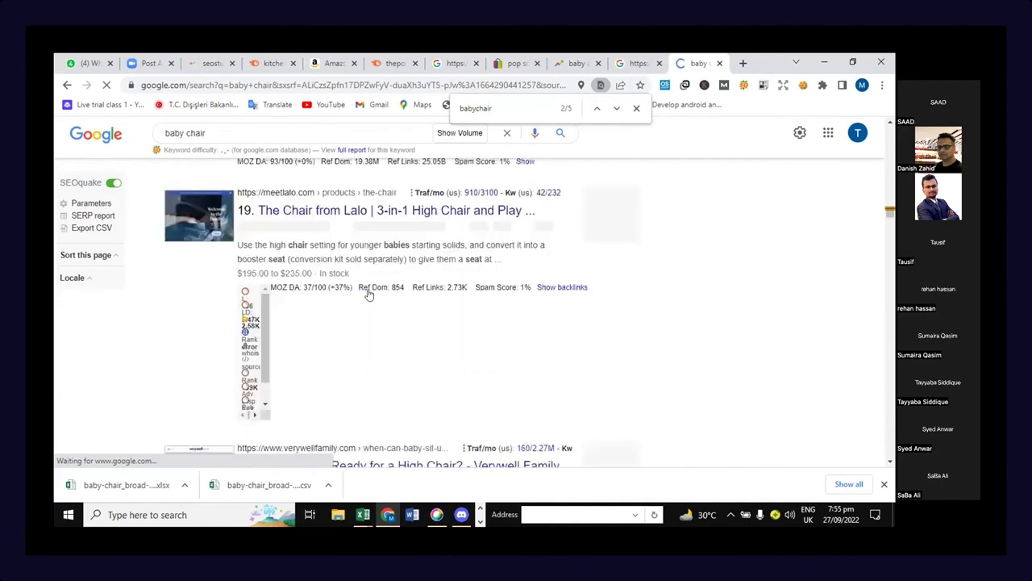
scroll(368, 294, "down", 3)
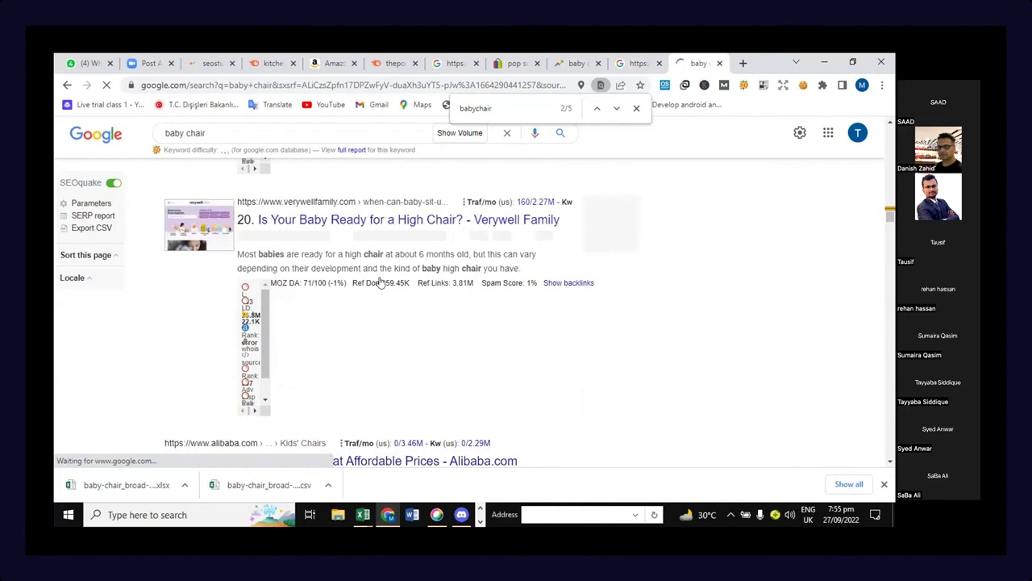
scroll(381, 282, "down", 1)
scroll(381, 282, "down", 6)
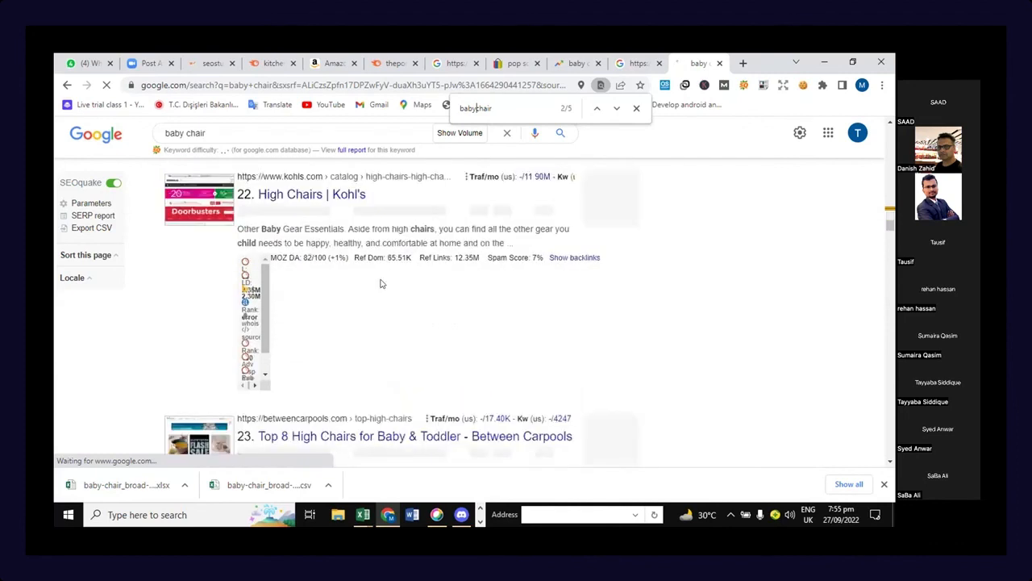
scroll(379, 277, "down", 3)
scroll(379, 278, "down", 8)
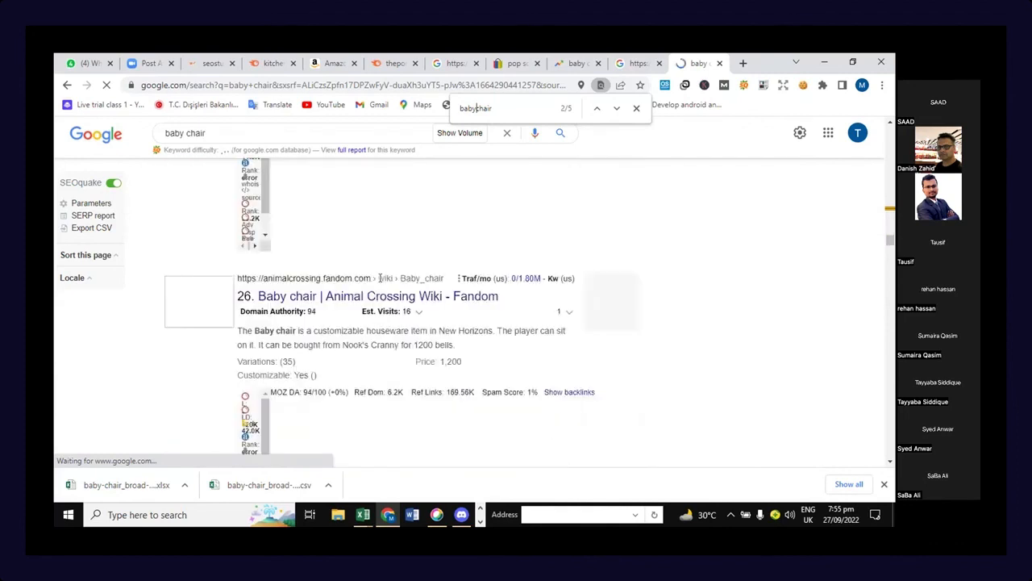
scroll(380, 277, "down", 3)
scroll(380, 277, "down", 4)
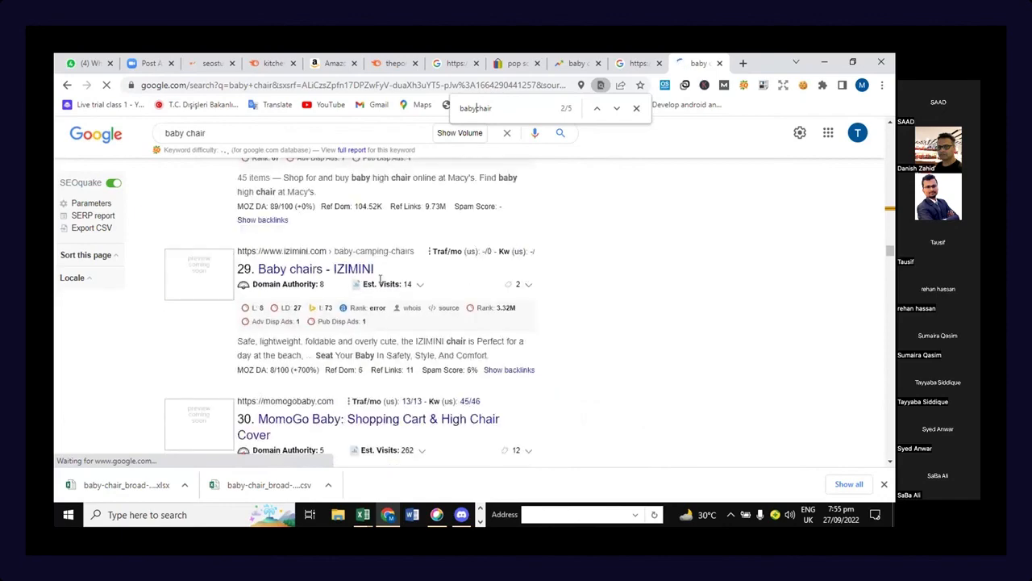
scroll(380, 278, "down", 4)
scroll(383, 278, "up", 2)
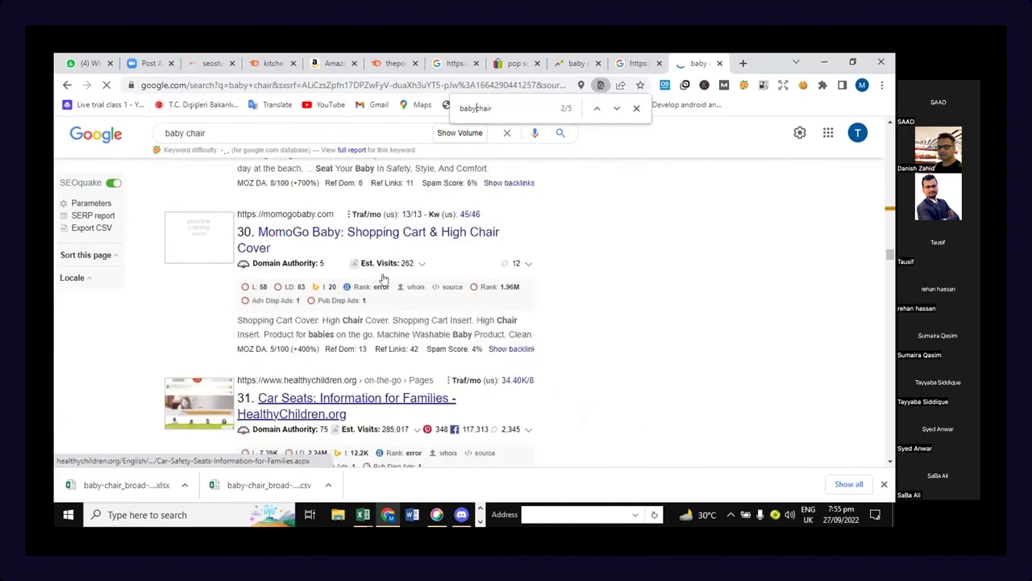
scroll(384, 272, "down", 5)
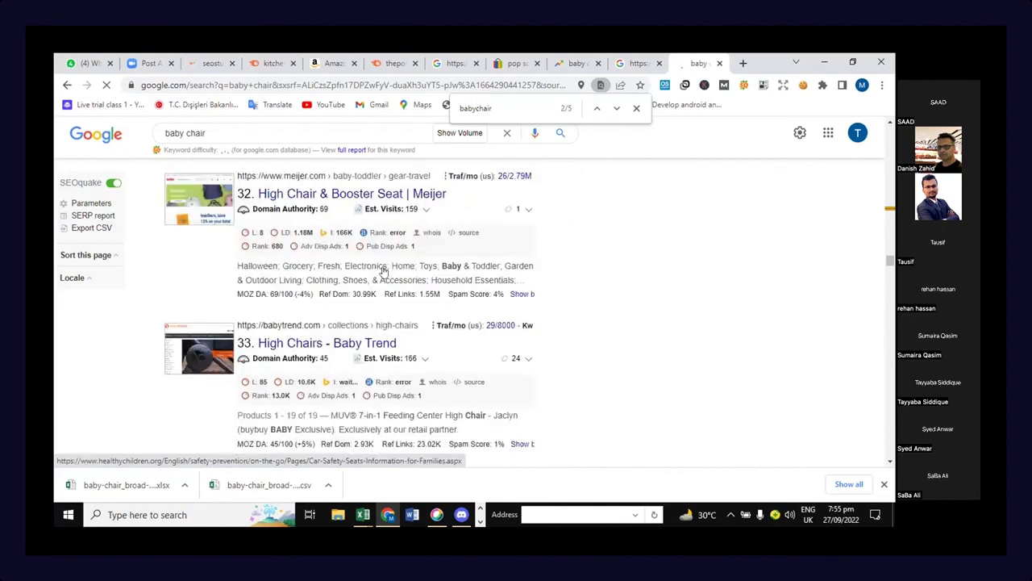
Step: Check the listings below Meijer, including the New York Times one, and return to the first "babychair" match in the Instagram listing
scroll(384, 271, "down", 4)
scroll(384, 272, "down", 1)
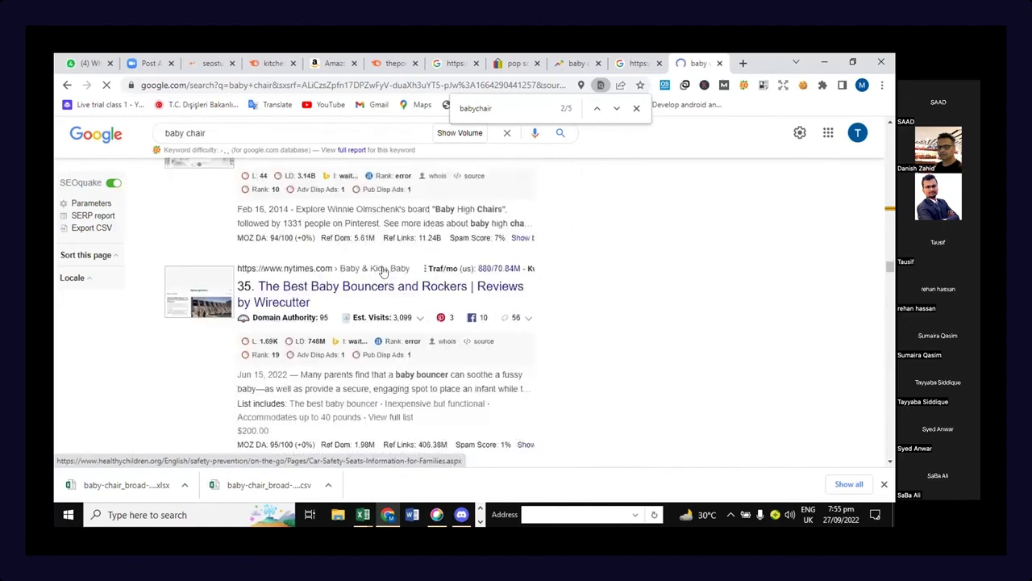
scroll(384, 272, "down", 4)
key("Return")
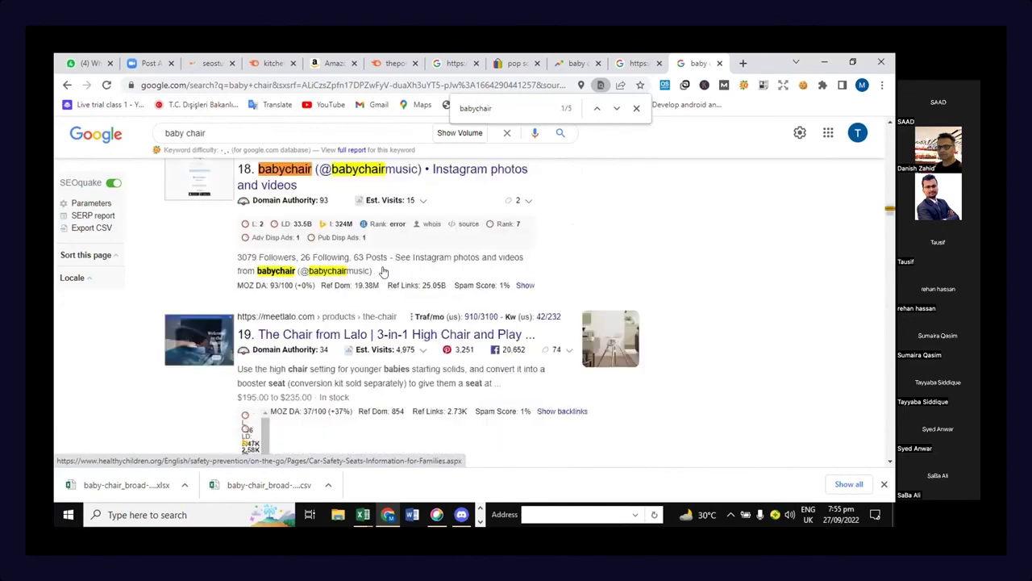
scroll(384, 271, "up", 1)
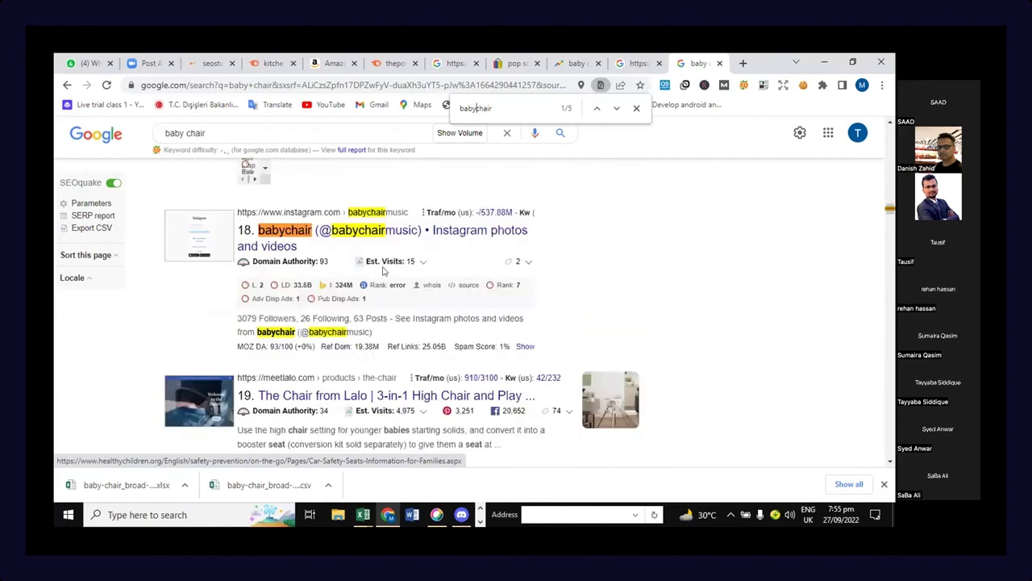
Step: Review the authority, traffic and backlink metrics of the organic results from Lalo down to the Animal Crossing Wiki
scroll(384, 271, "down", 3)
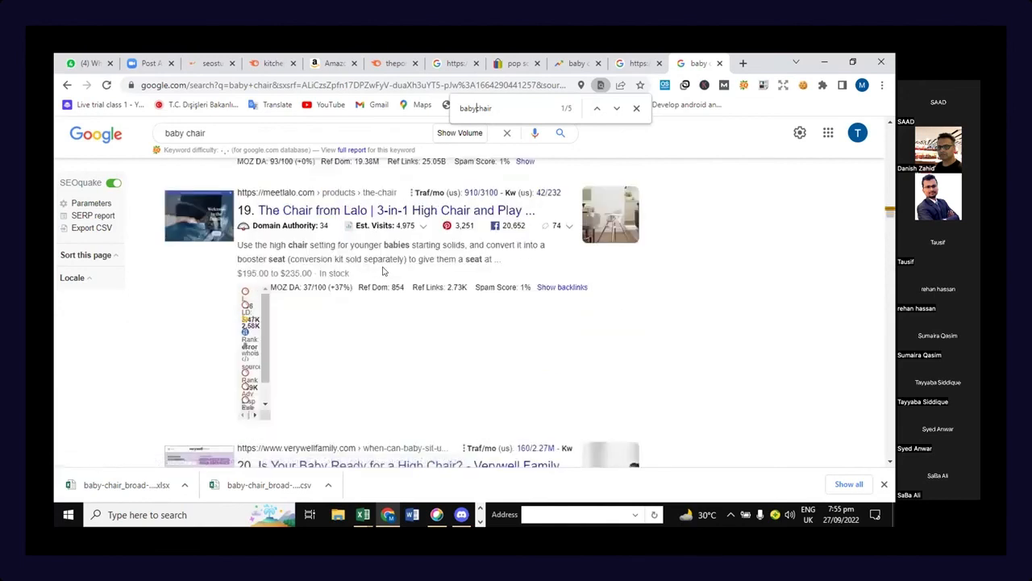
scroll(383, 271, "down", 3)
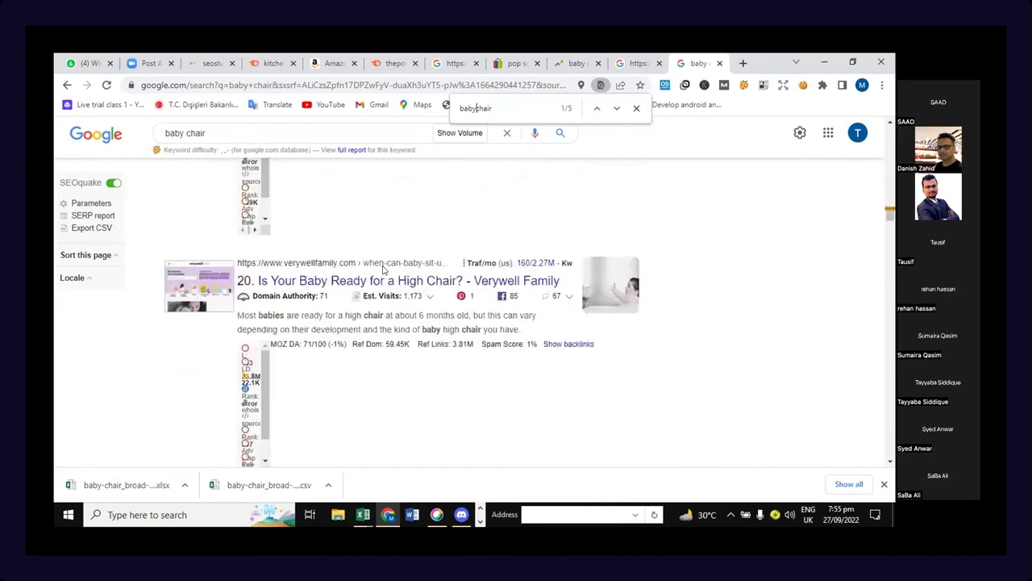
scroll(384, 270, "down", 3)
scroll(383, 270, "down", 2)
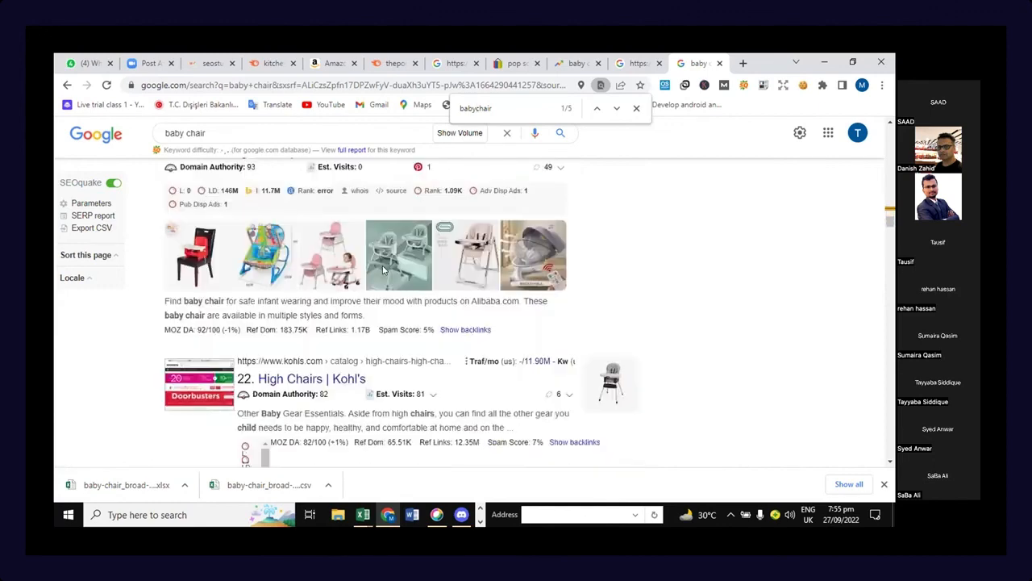
scroll(384, 270, "down", 2)
scroll(384, 270, "down", 4)
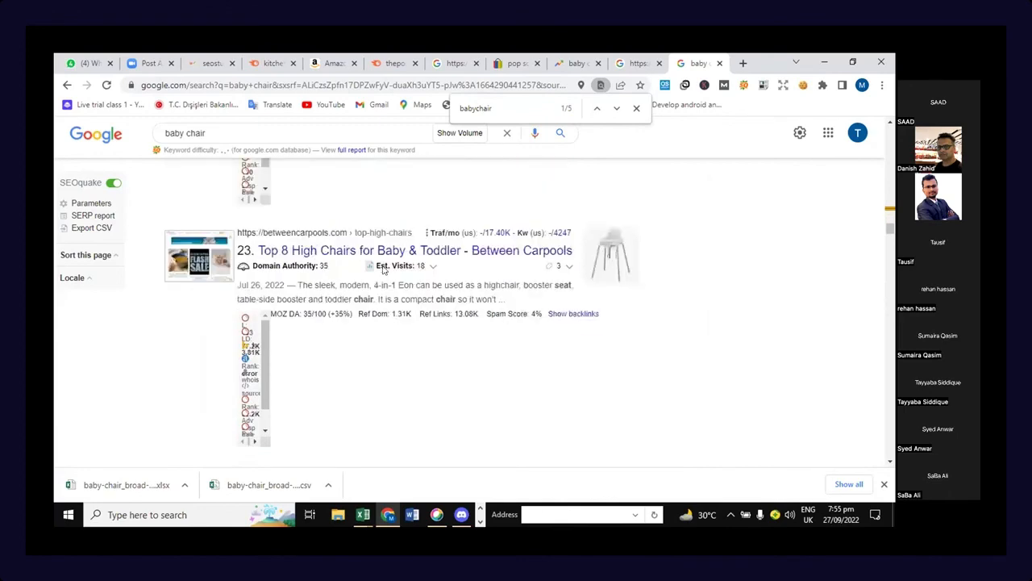
scroll(384, 271, "down", 6)
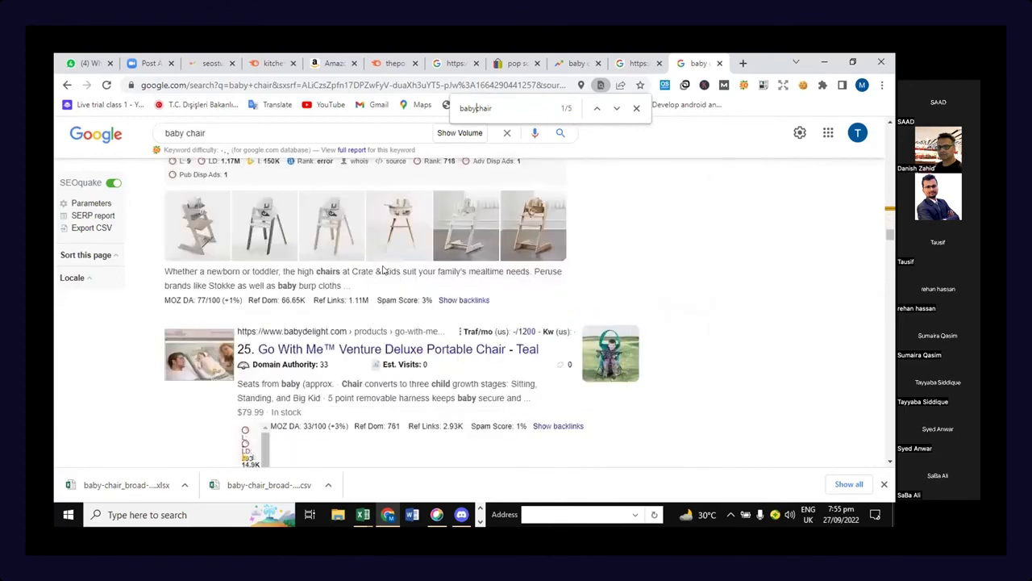
scroll(383, 270, "down", 2)
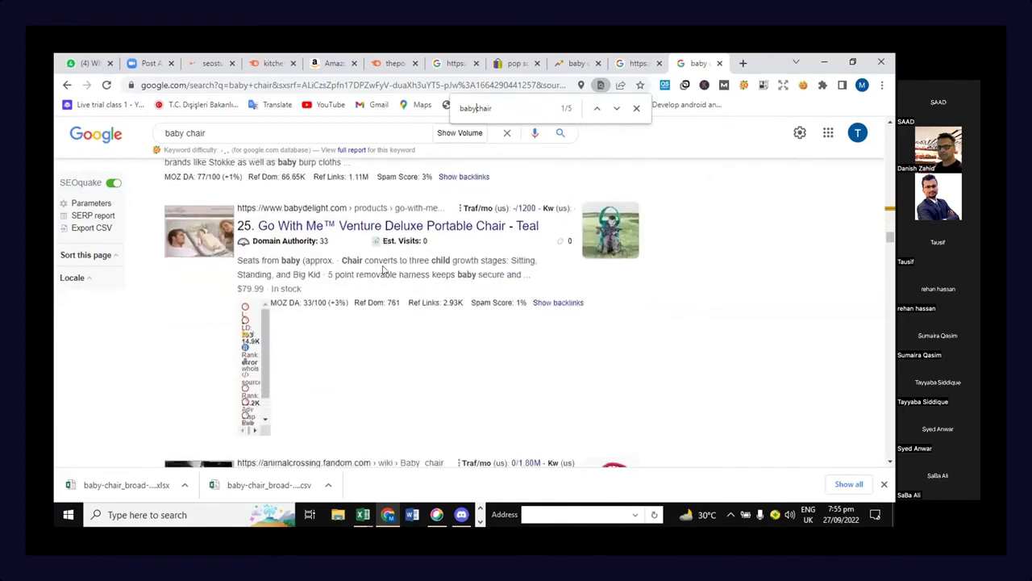
scroll(383, 270, "down", 4)
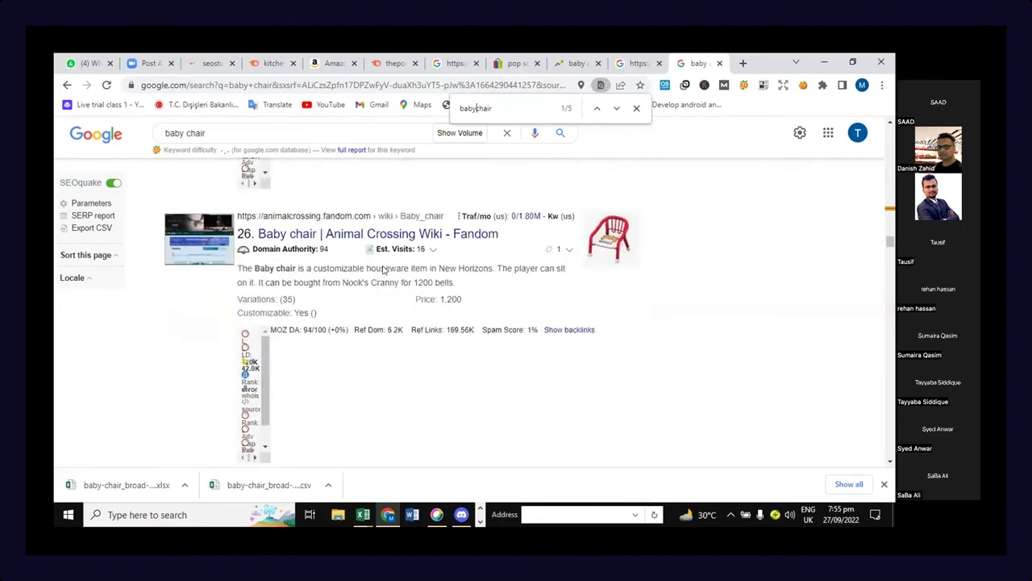
Step: Examine the listings from Nordstrom down to Chair Nest for low-authority sites ranking for the baby chair query
scroll(384, 270, "down", 5)
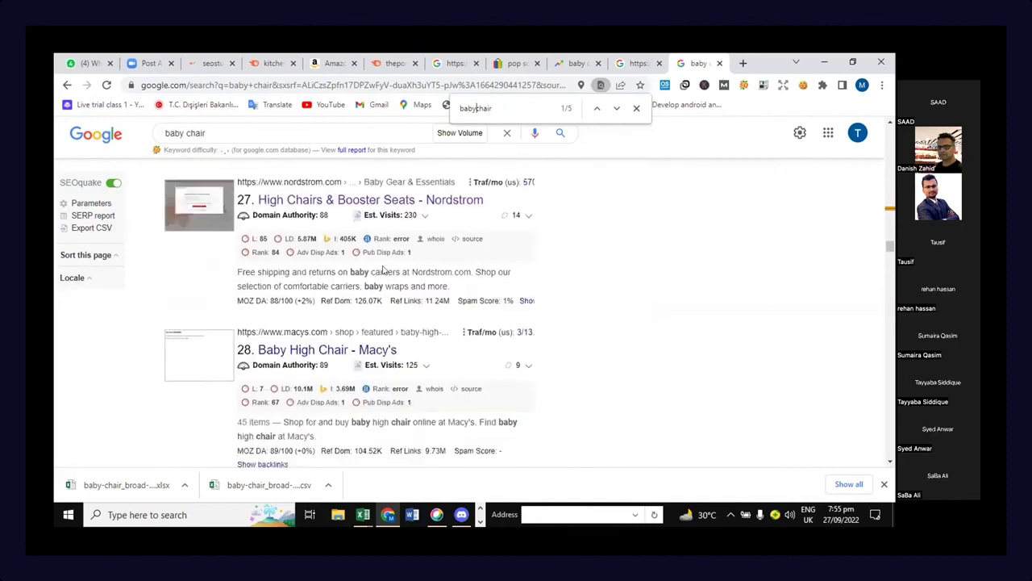
scroll(384, 270, "down", 4)
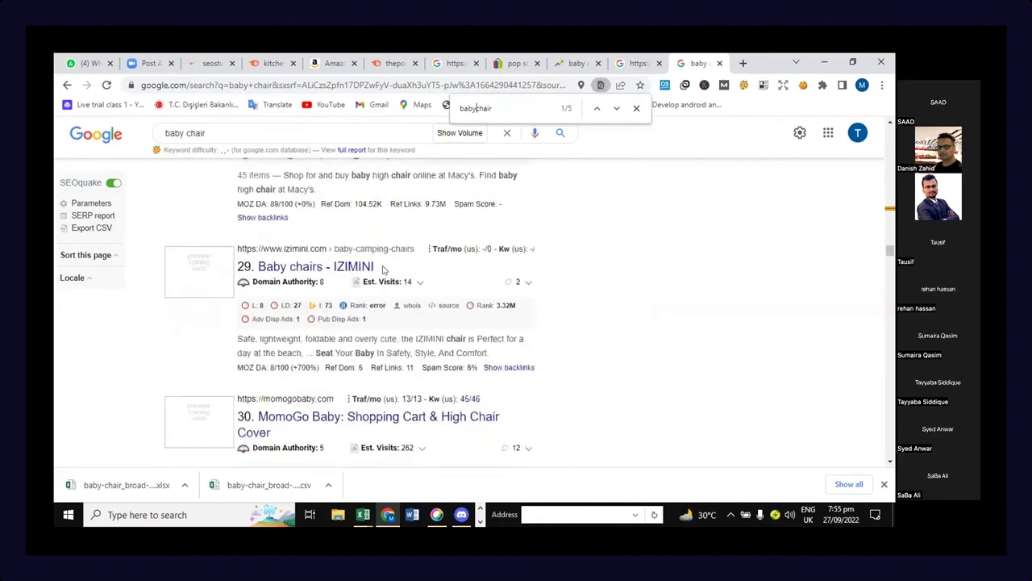
scroll(384, 270, "down", 20)
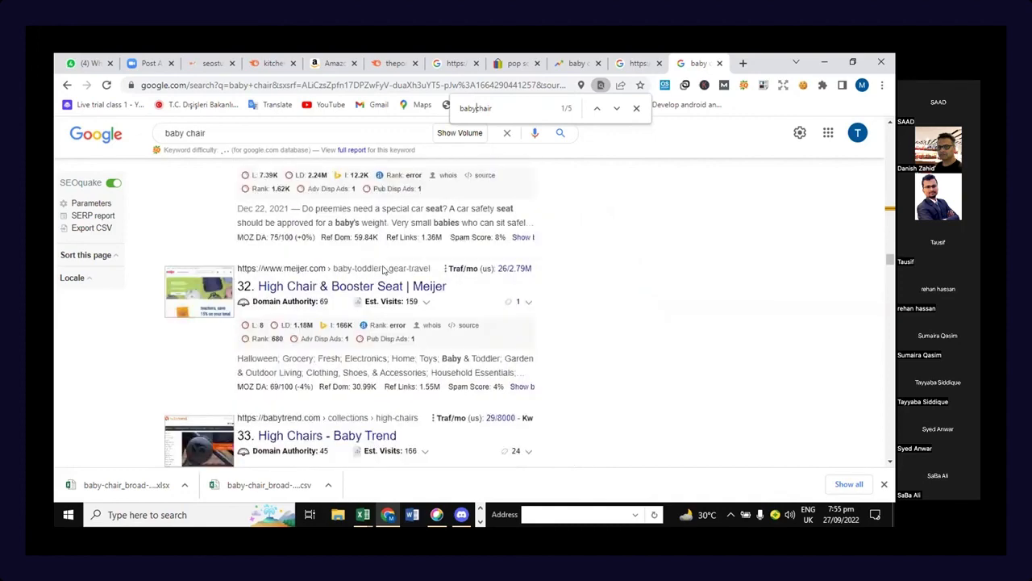
scroll(395, 271, "down", 5)
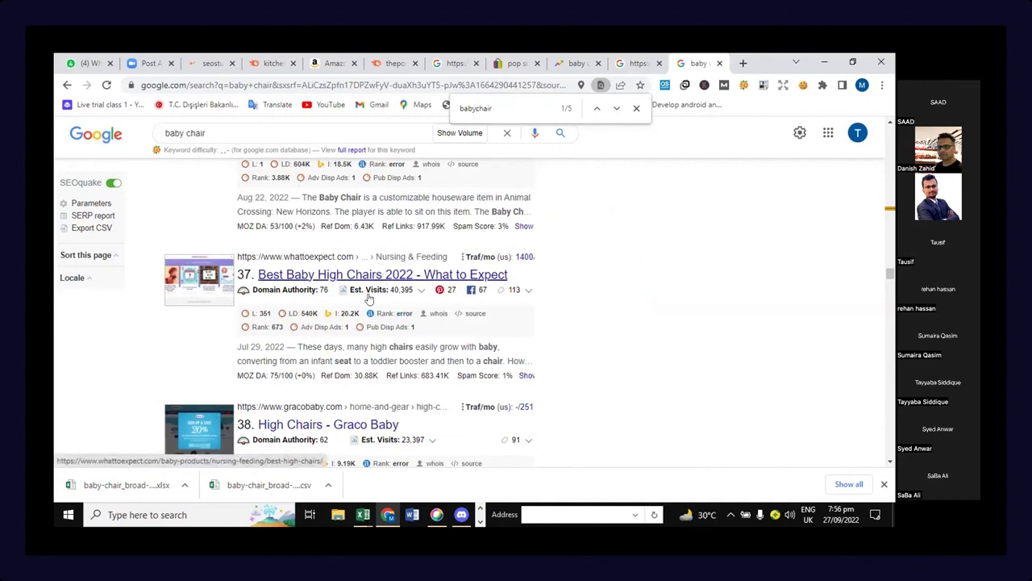
scroll(369, 302, "down", 3)
scroll(369, 302, "down", 3)
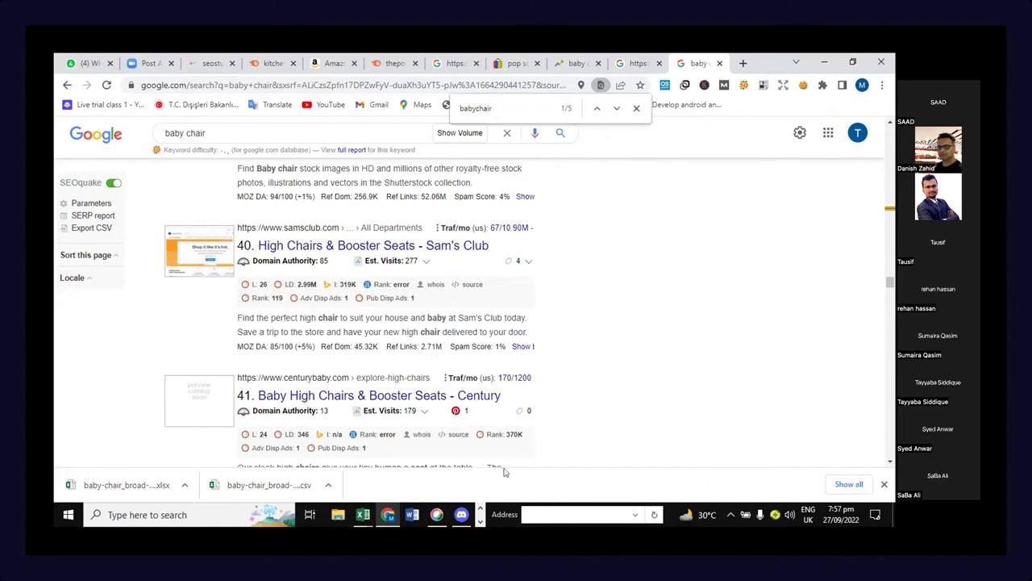
scroll(505, 472, "down", 1)
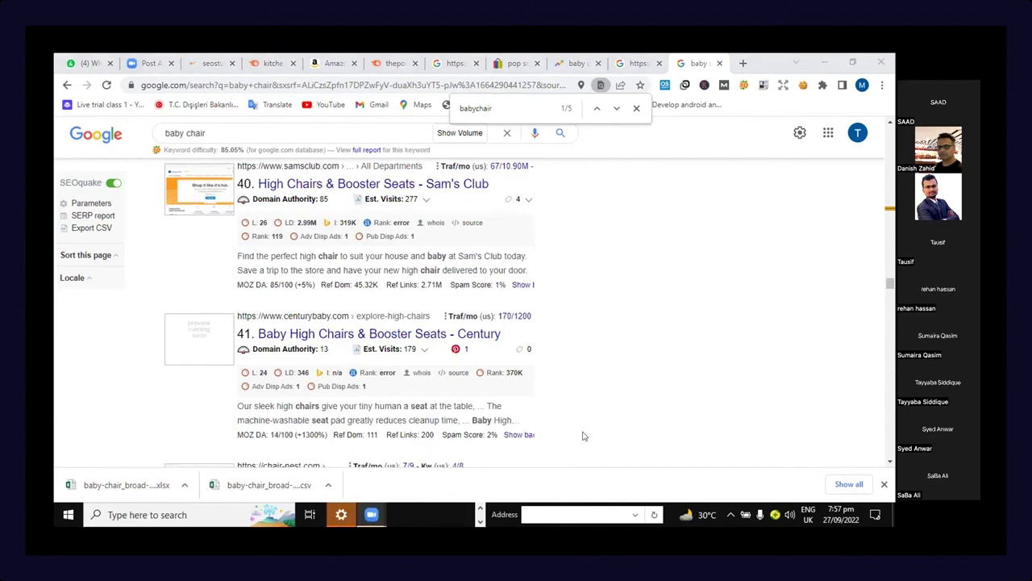
scroll(585, 440, "down", 2)
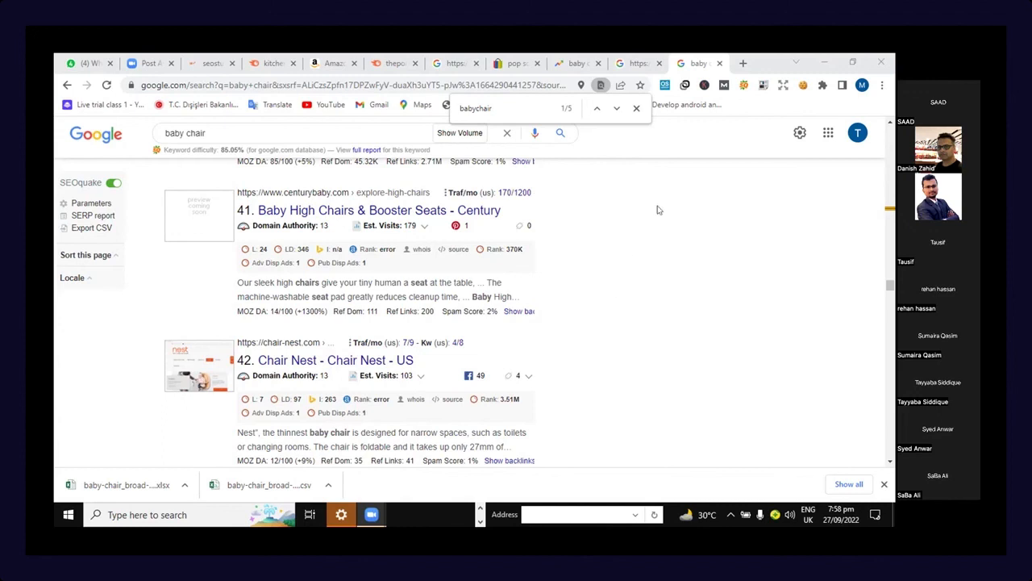
Step: Search Google for "godaddy" in a new browser tab
left_click(744, 63)
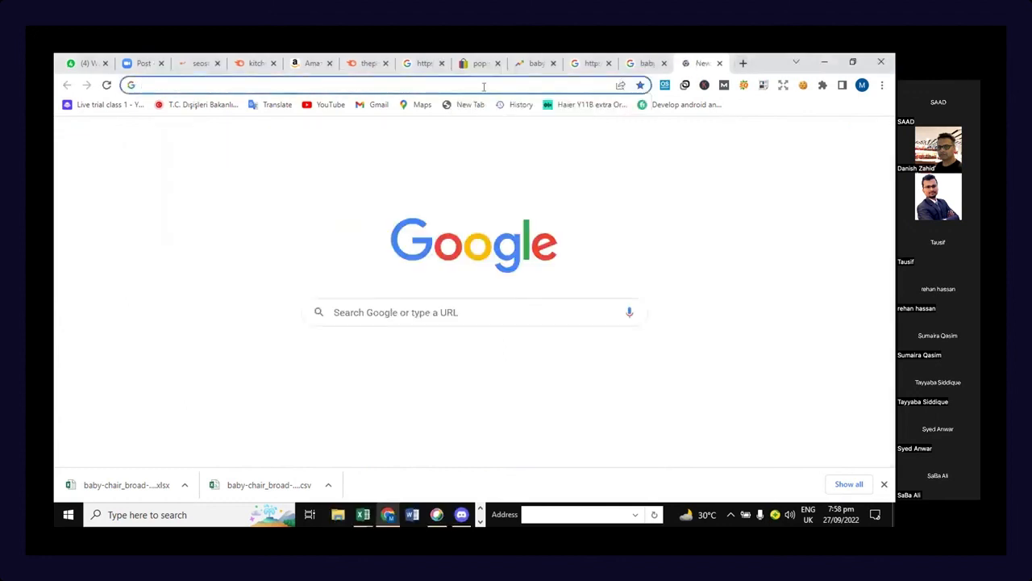
left_click(484, 86)
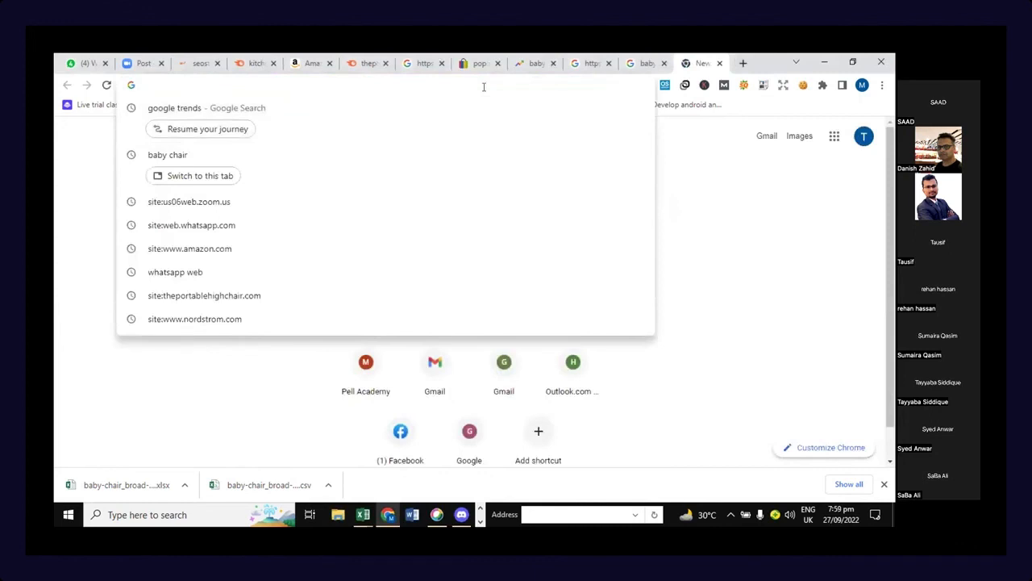
type("goda")
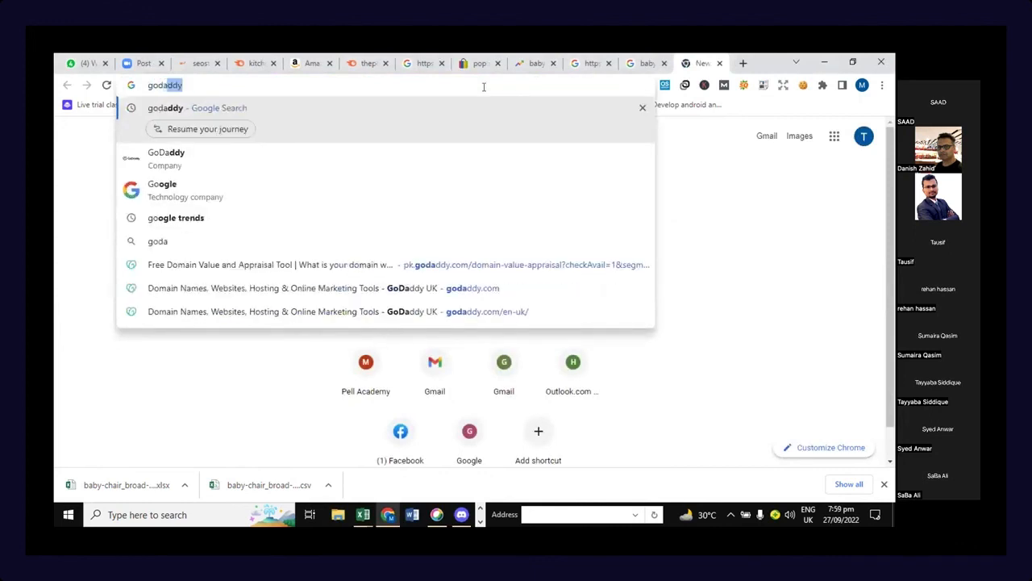
key("Return")
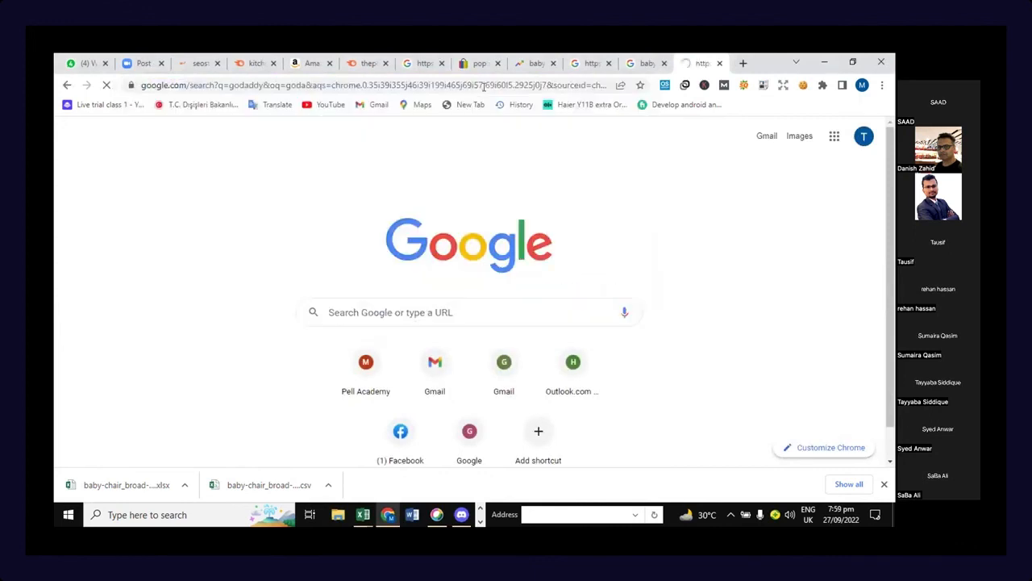